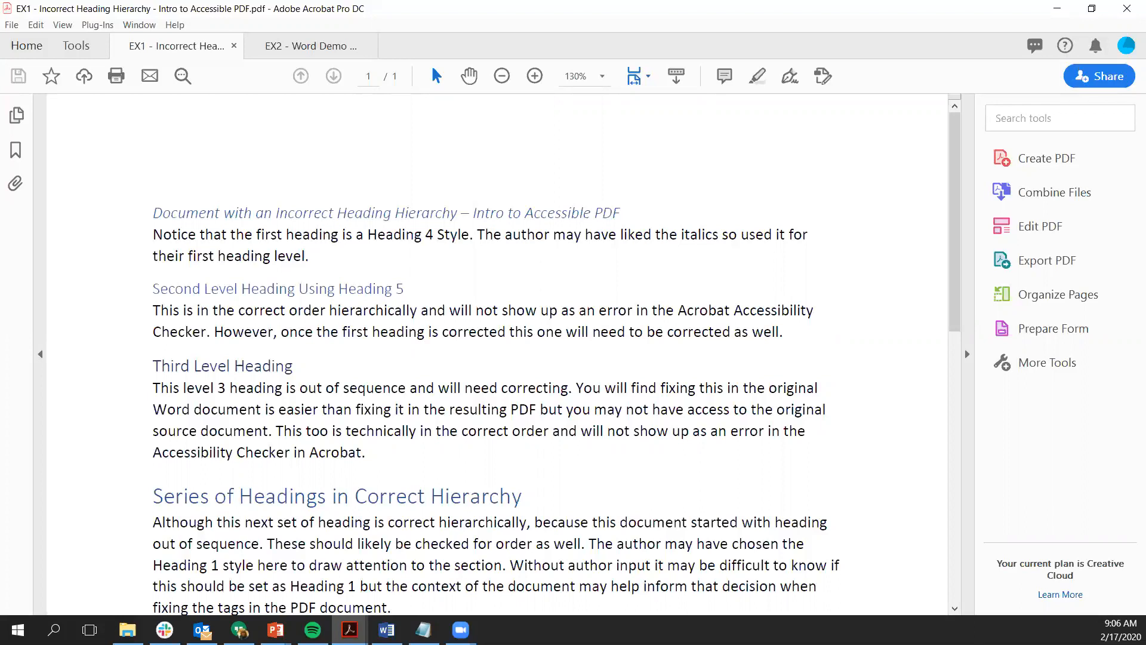
Show the Order and Tags navigation panes for the EX1 document
left_click(68, 30)
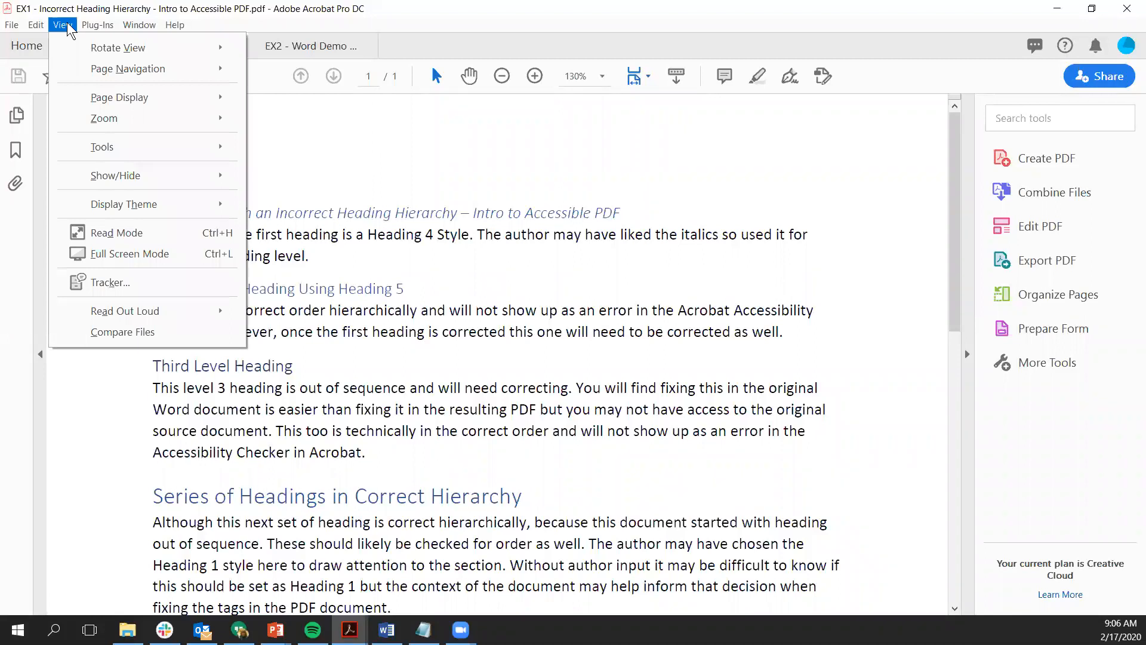
mouse_move(110, 178)
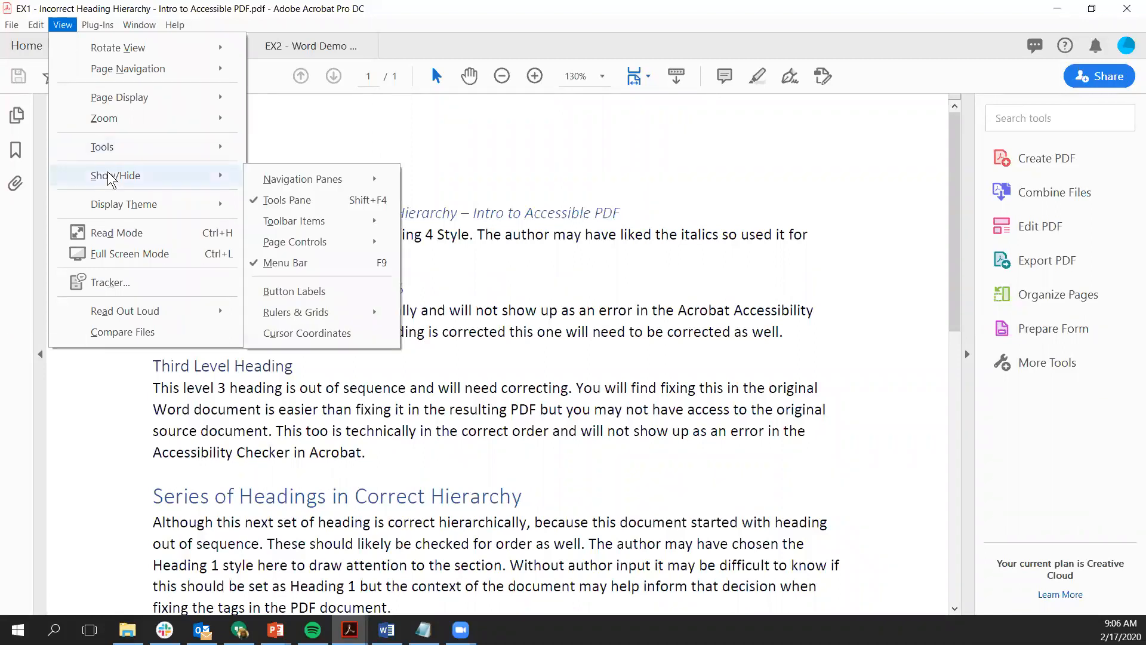
mouse_move(303, 186)
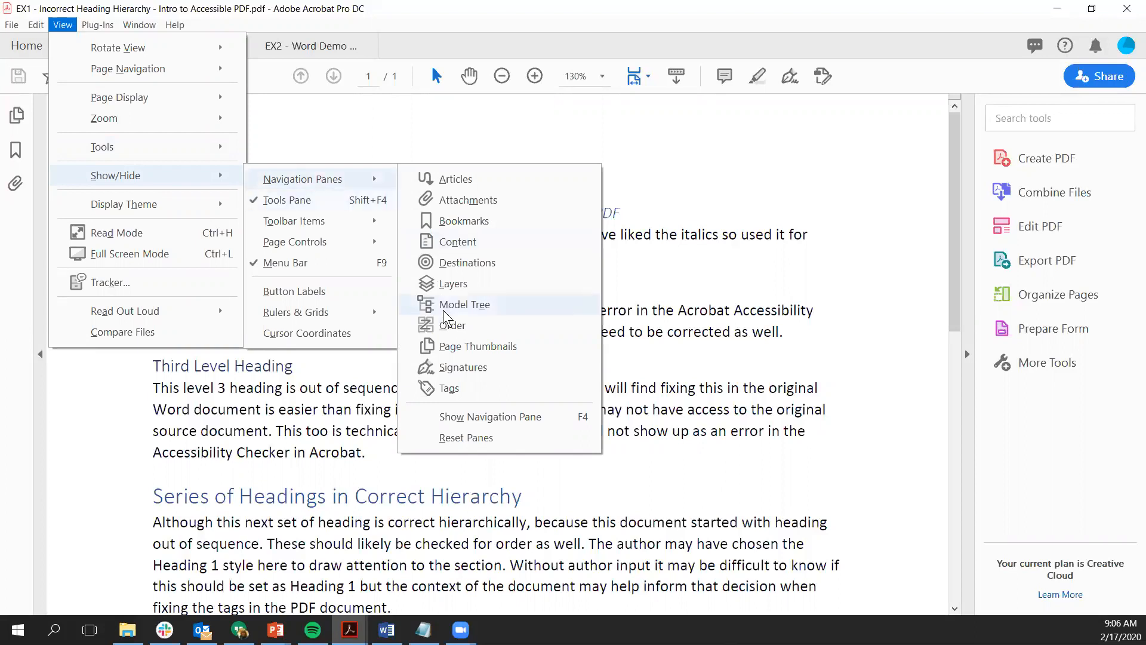
left_click(445, 326)
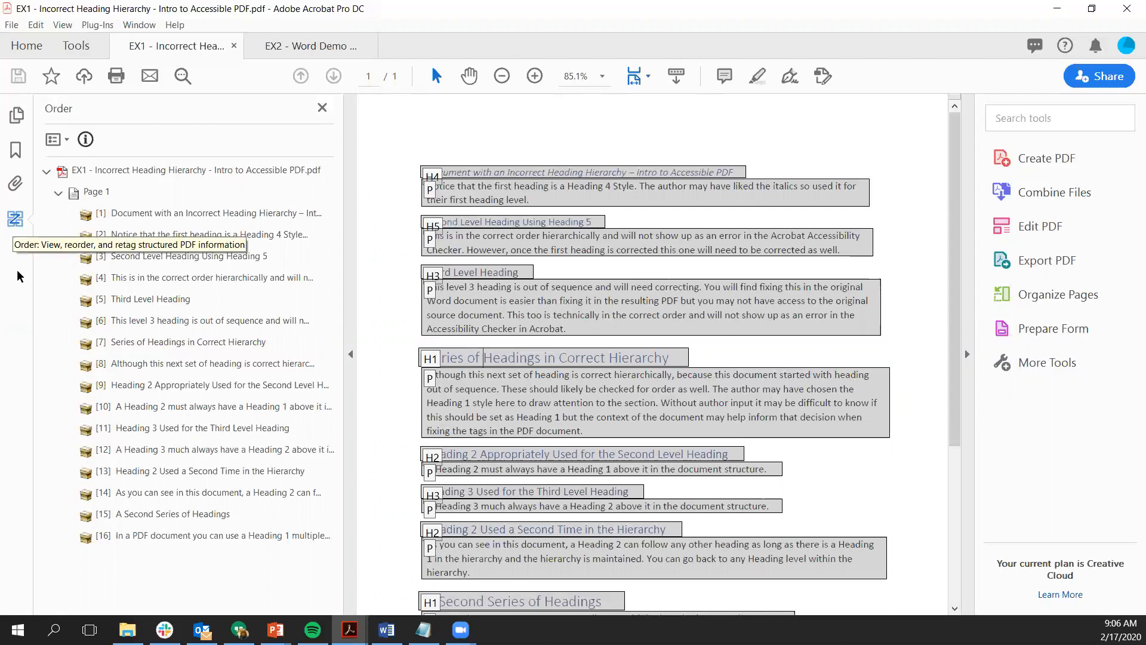
left_click(64, 27)
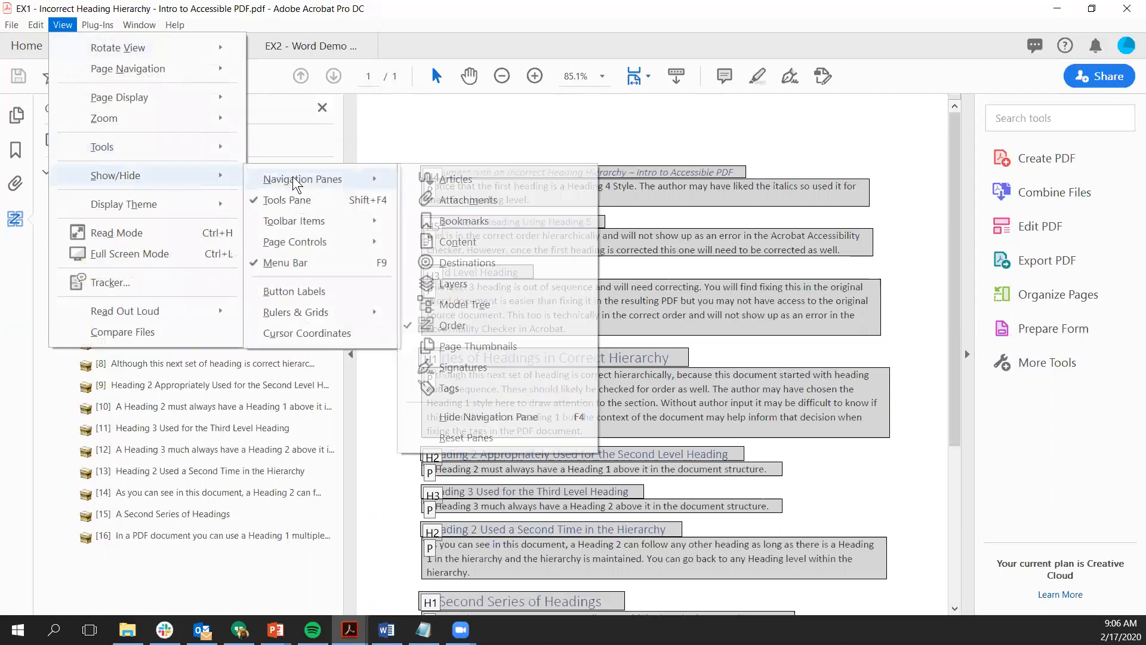
left_click(490, 385)
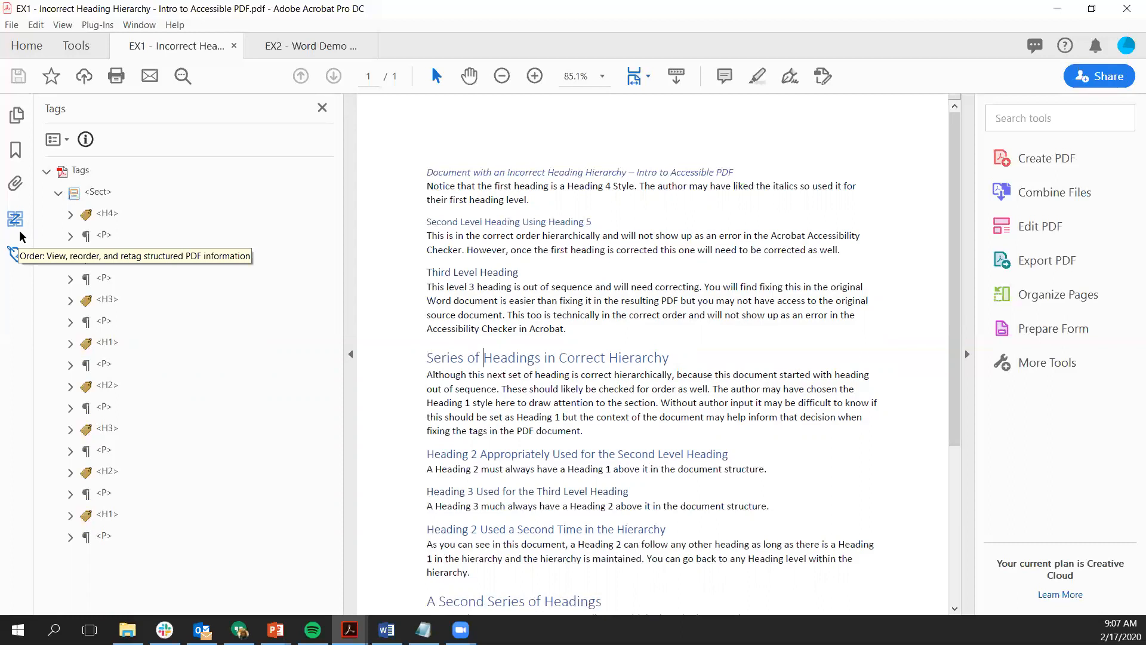
Find the Accessibility tool by searching the tools for "accessibility" and add it to the tool shortcuts
left_click(77, 52)
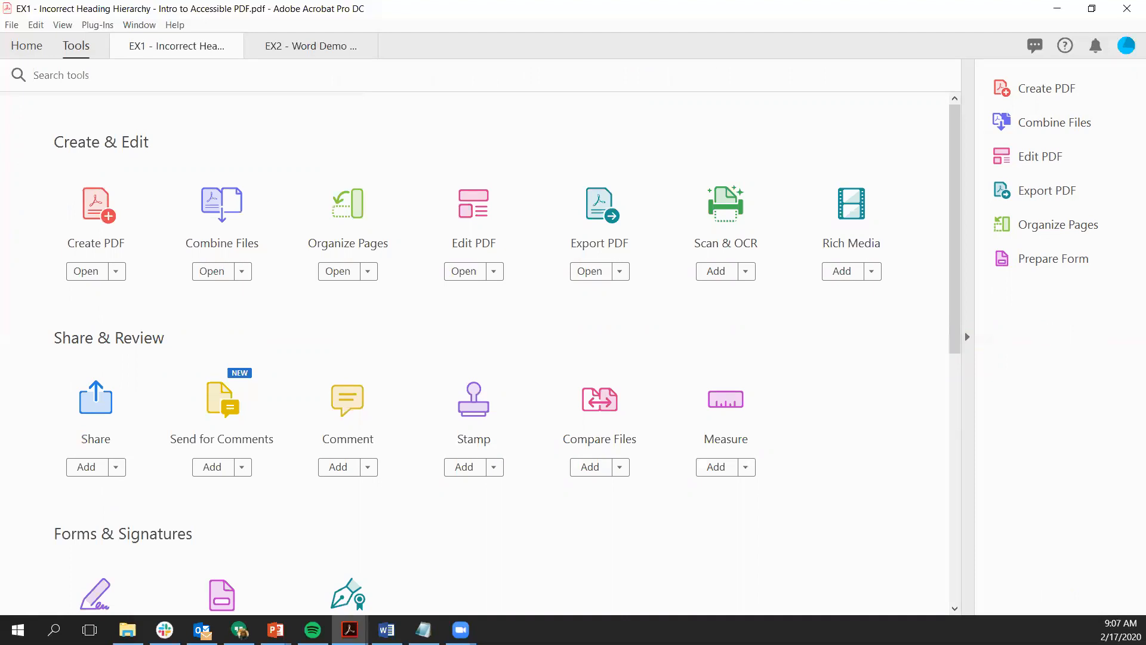
type("a")
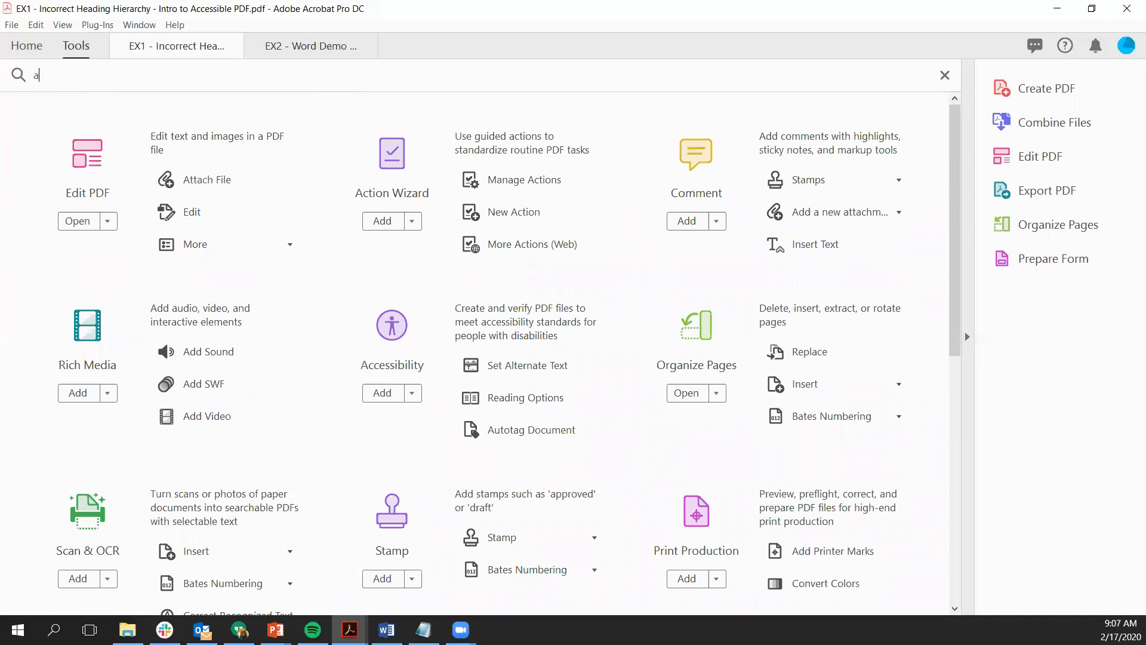
type("ccessibility")
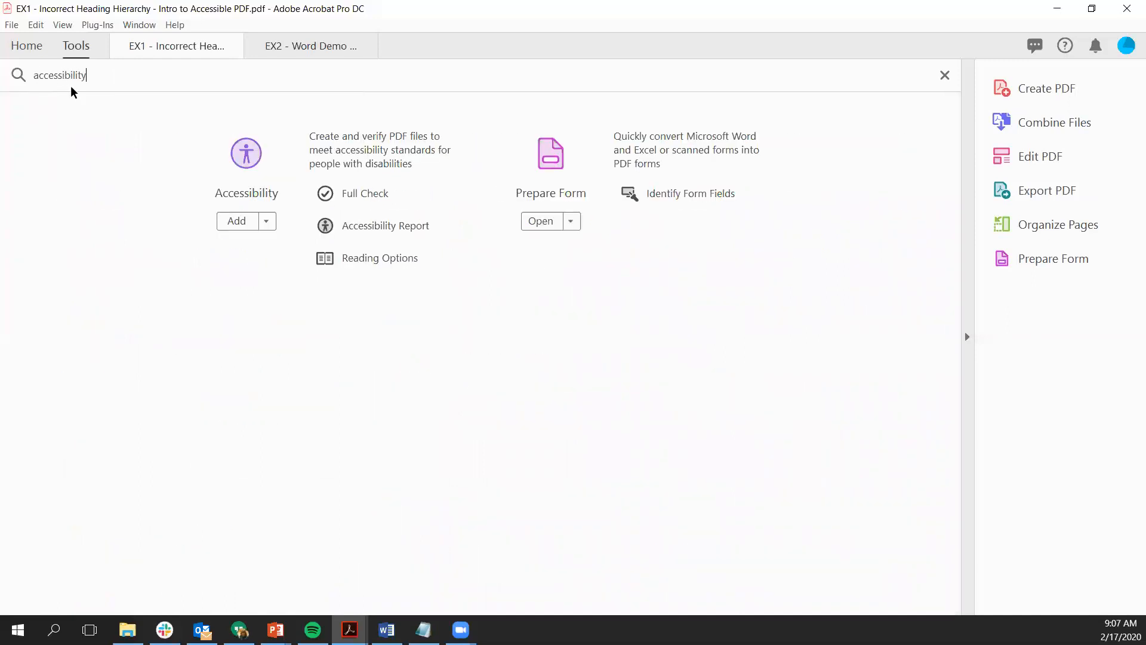
left_click(245, 227)
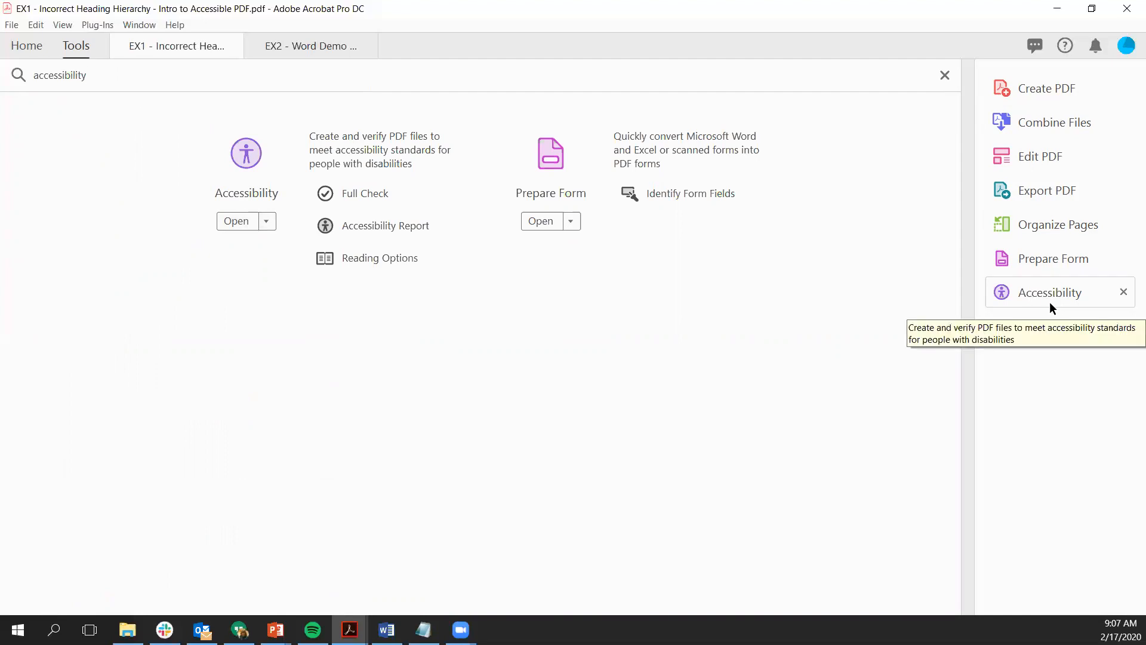
Add the Action Wizard tool to the tool shortcuts and place Accessibility and Action Wizard first in the list
left_click_drag(104, 78, 30, 75)
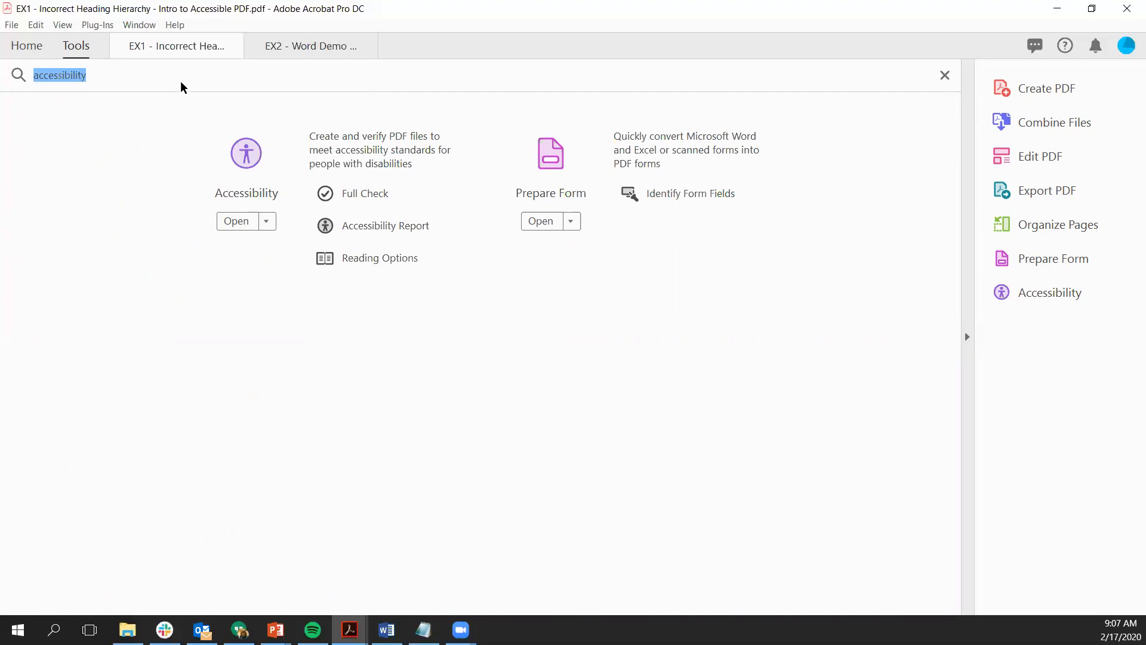
type("act")
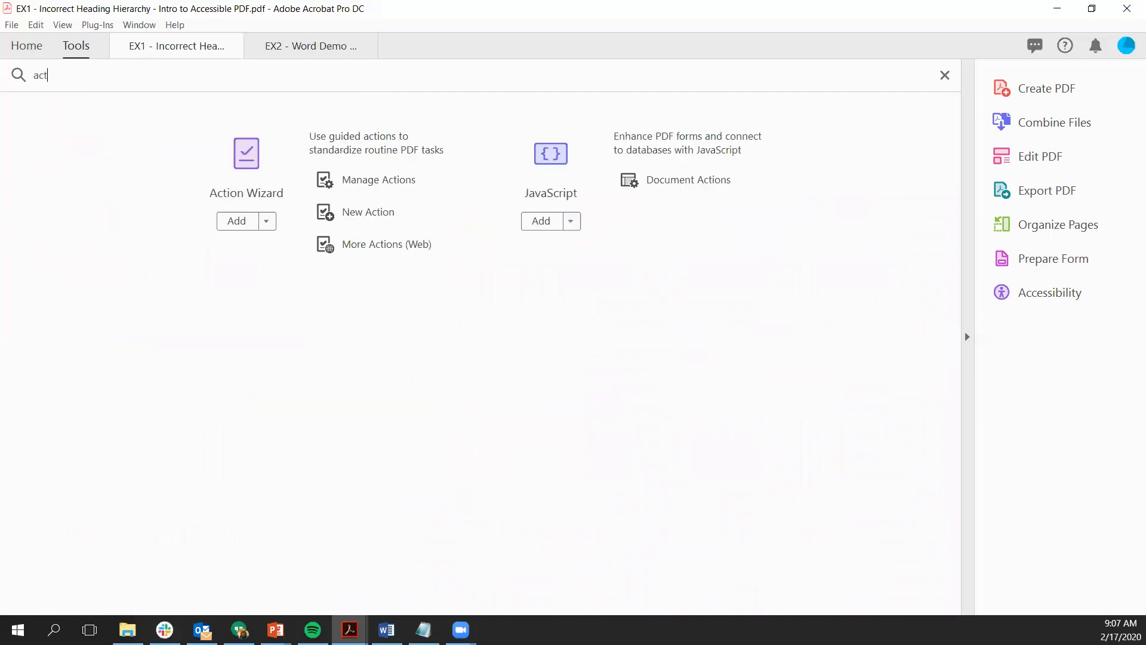
type("ion wizard")
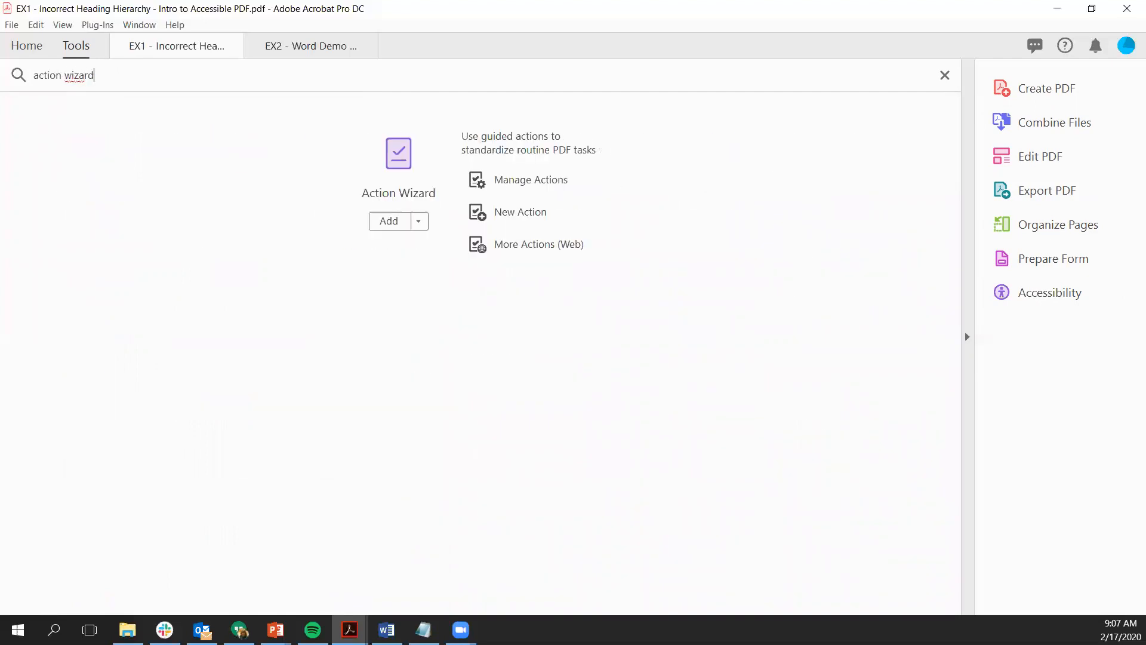
left_click(392, 227)
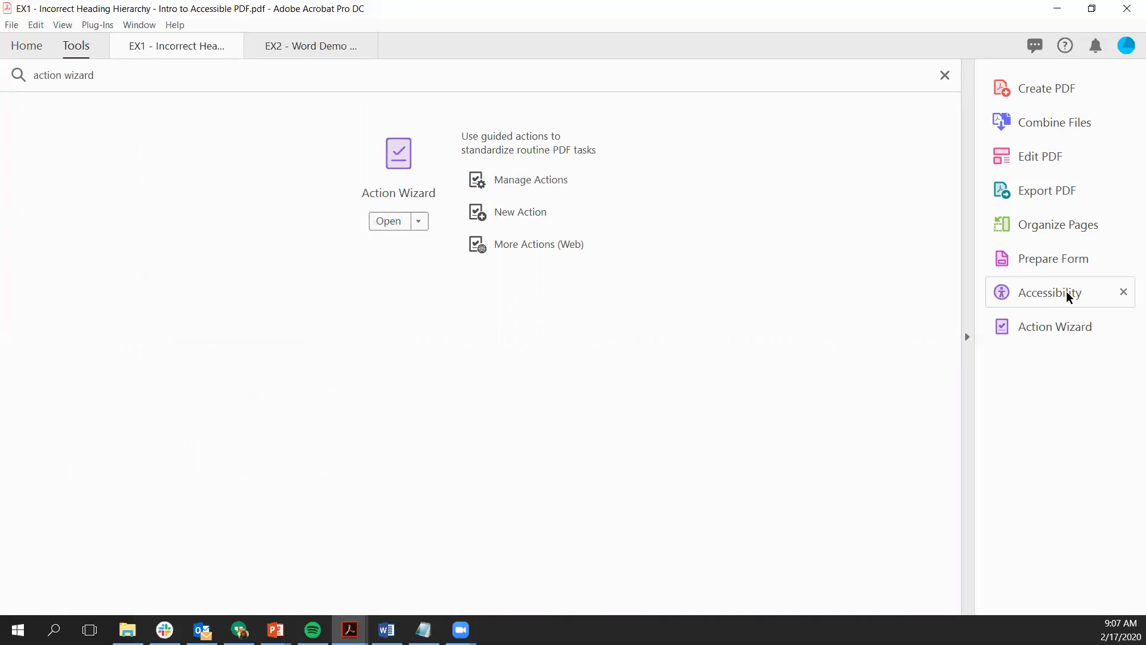
left_click_drag(1063, 297, 1082, 87)
left_click_drag(1055, 331, 1077, 114)
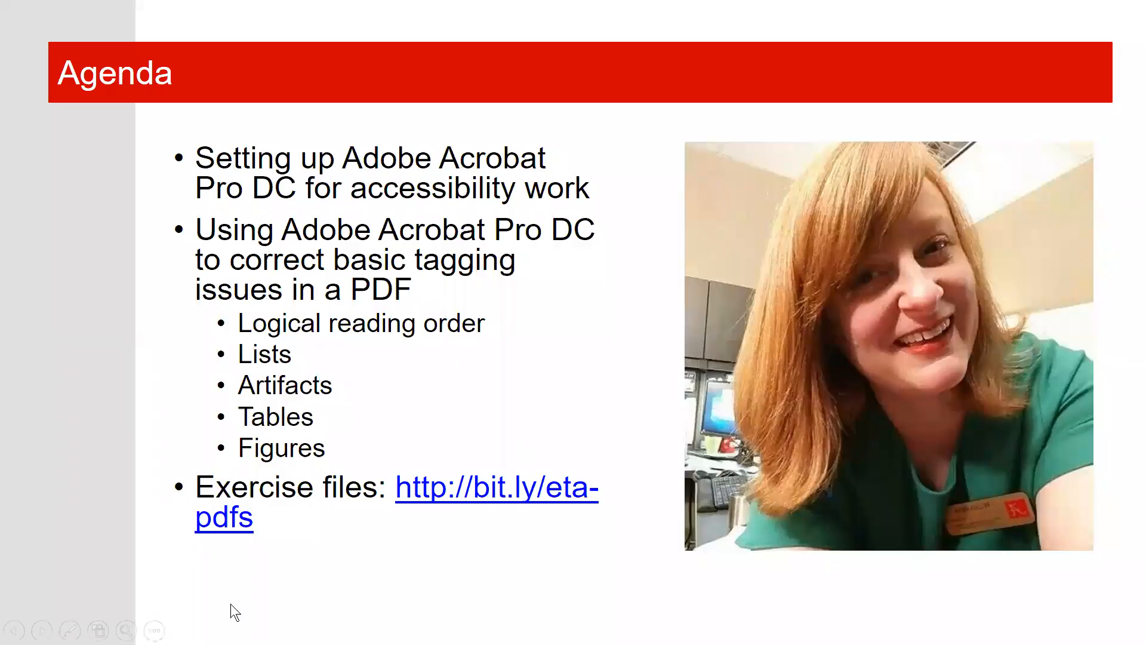
key("Right")
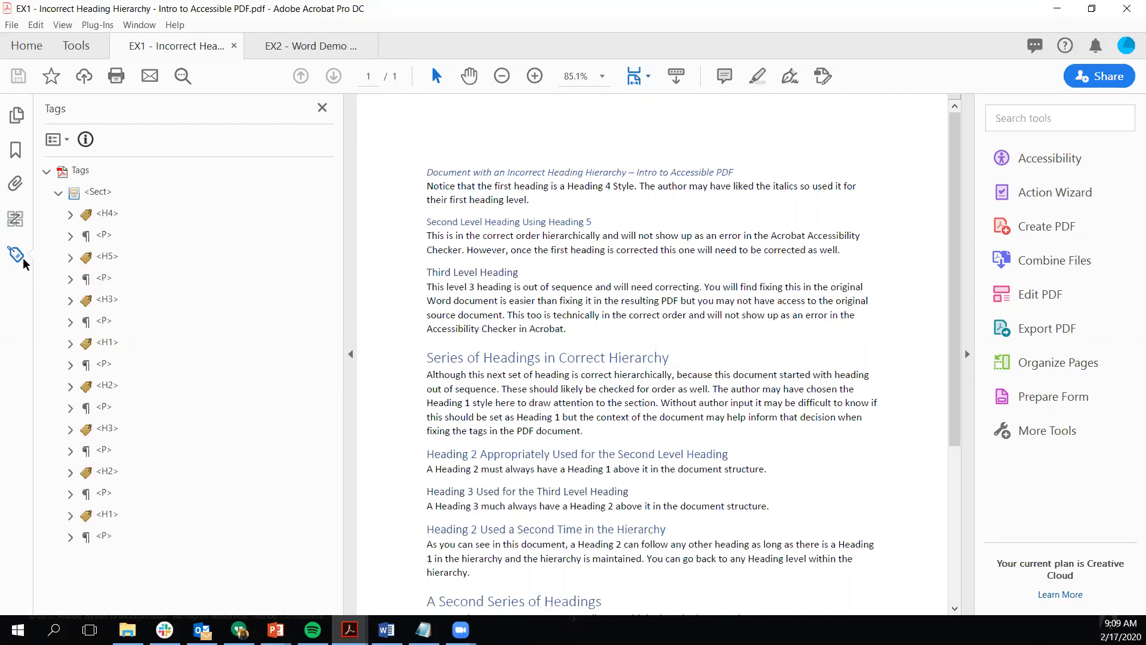
Compare the document's Order and Tags structures and highlight the first heading with its paragraph on the page
left_click(16, 219)
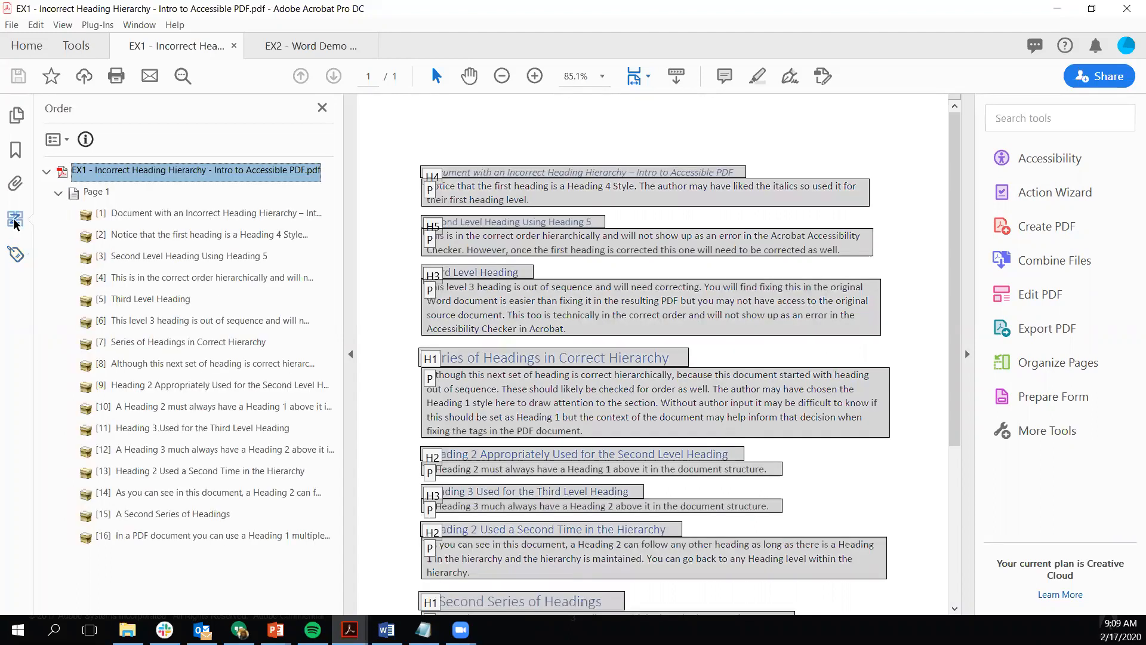
left_click(18, 258)
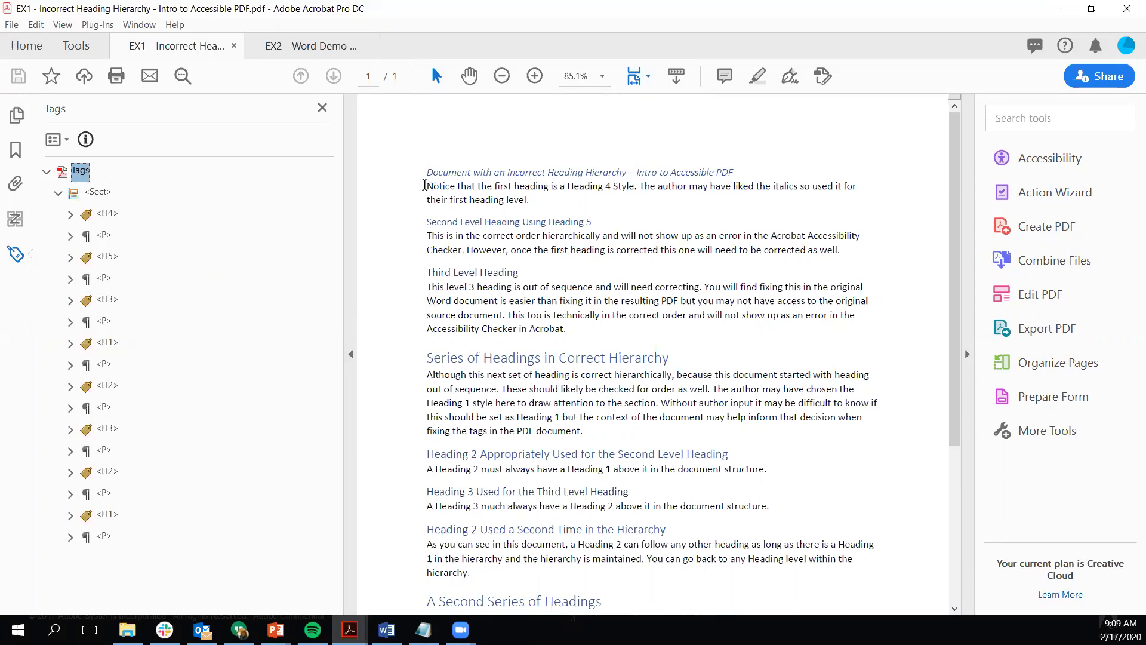
left_click_drag(424, 171, 533, 200)
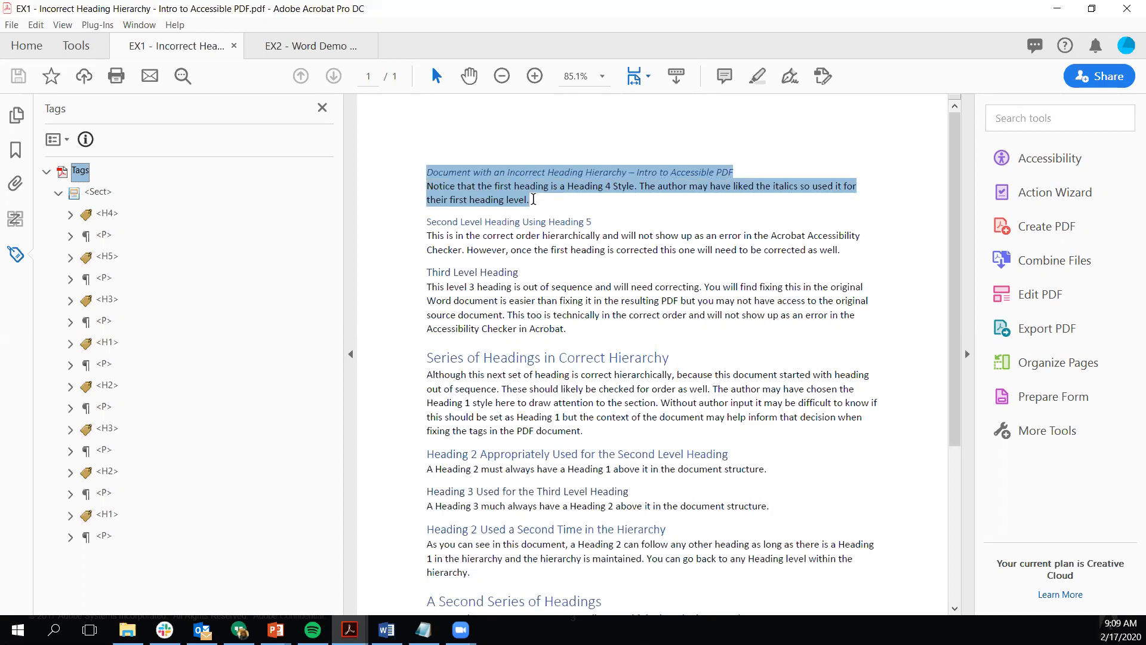
left_click(533, 200)
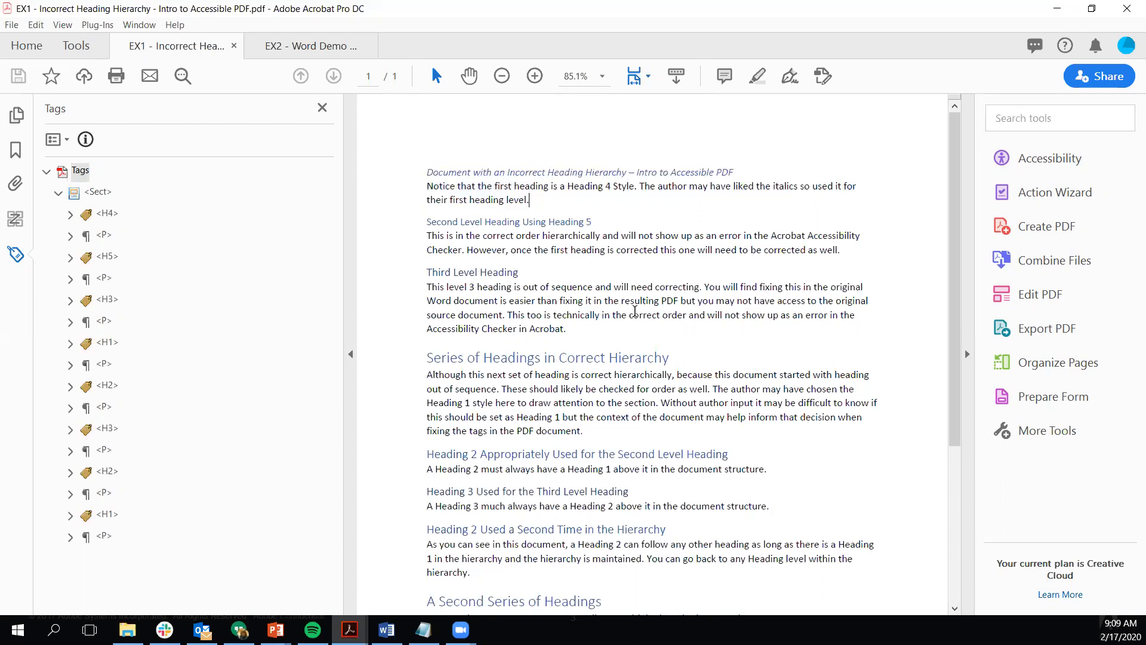
Search the tools for "structure" and clear the search
left_click(1052, 117)
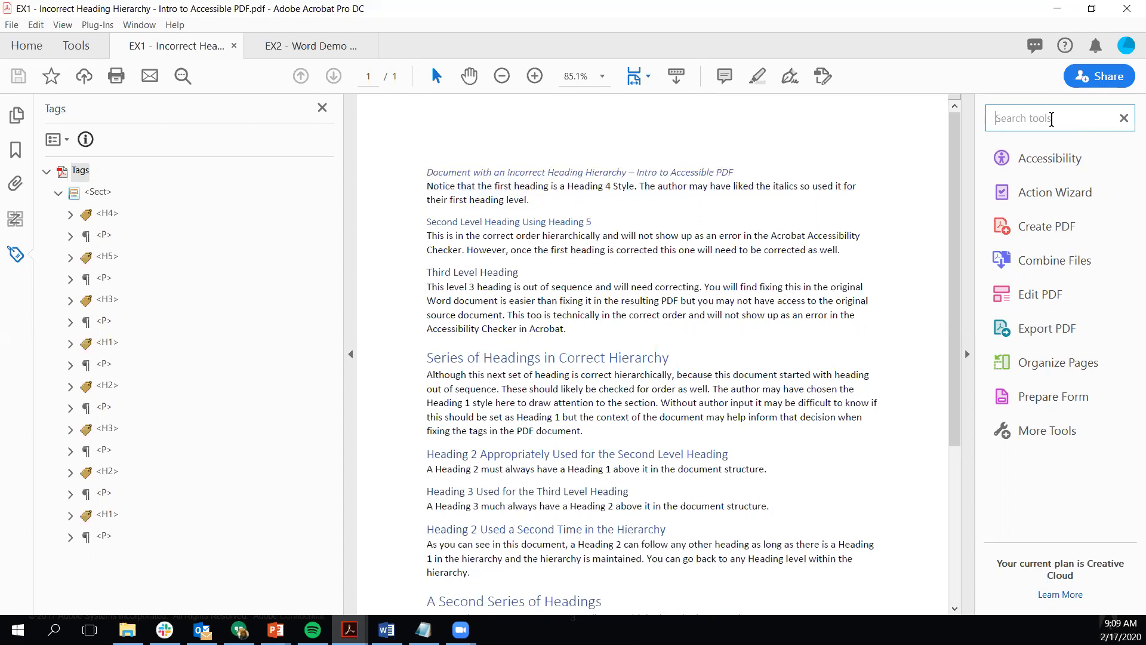
type("structure")
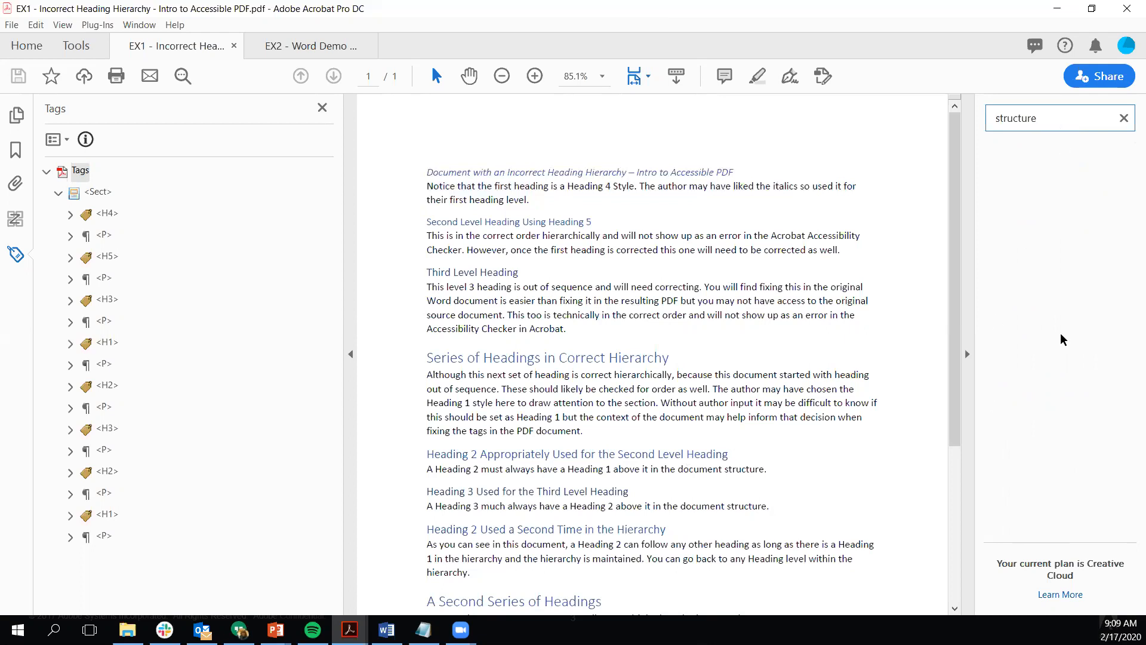
left_click_drag(953, 320, 961, 198)
left_click(1124, 118)
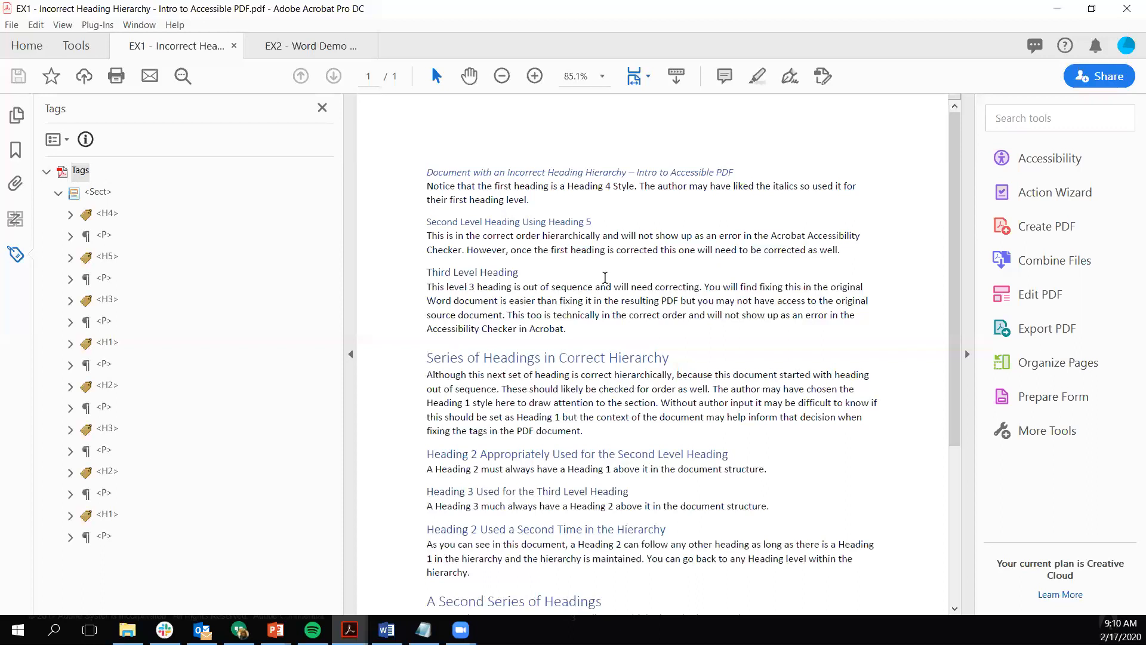
Switch to the running PowerPoint slide show
mouse_move(275, 630)
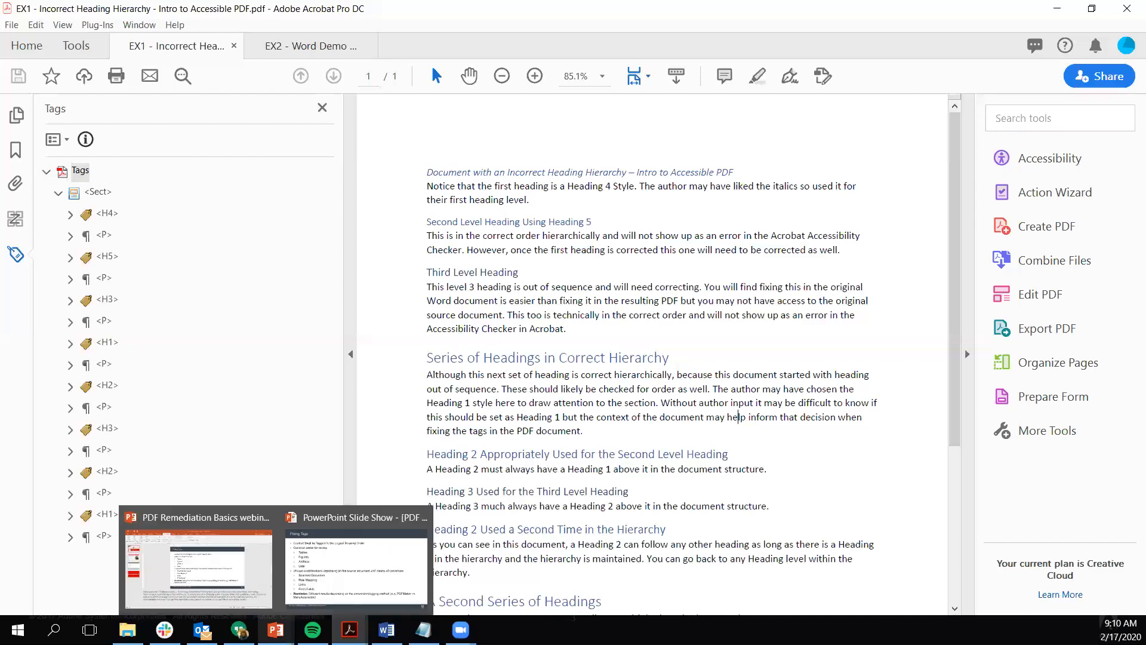
left_click(334, 576)
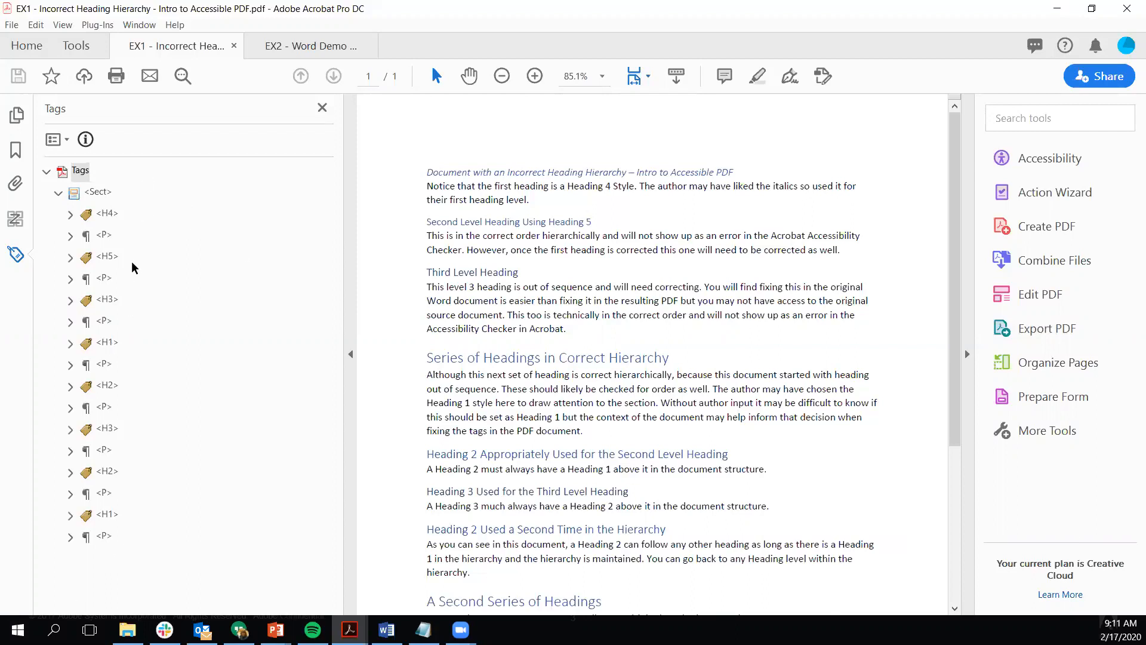
Examine which page content each tag covers, going from the Sect tag through the first headings and paragraphs
left_click(81, 177)
left_click(86, 194)
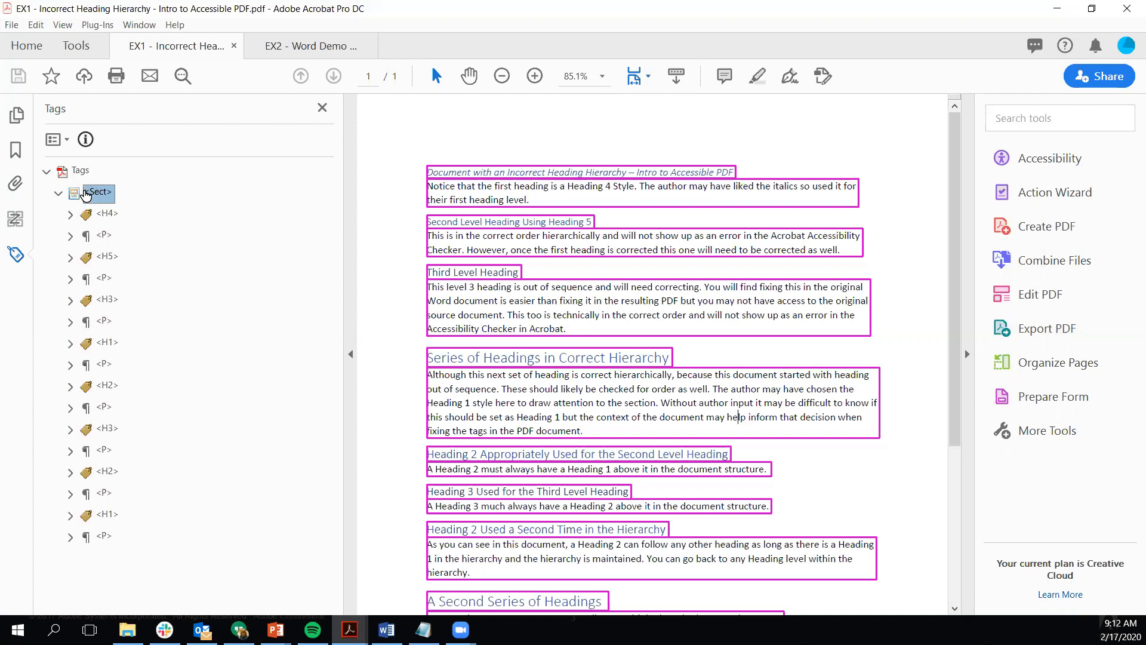
key("Down")
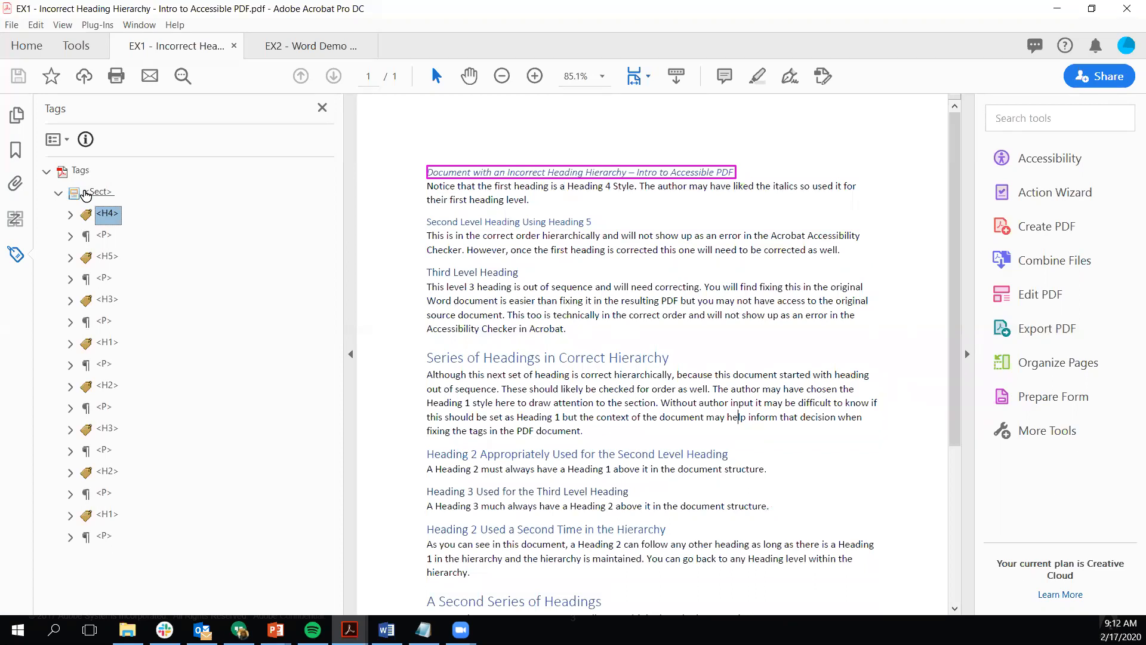
key("Down")
key("Down")
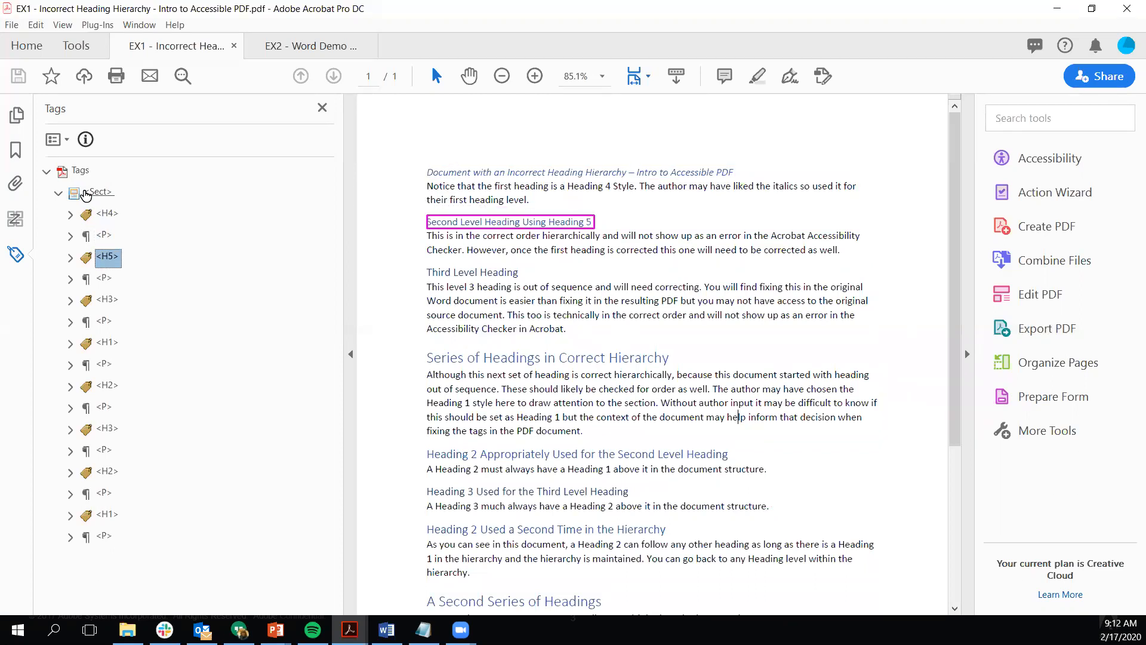
key("Down")
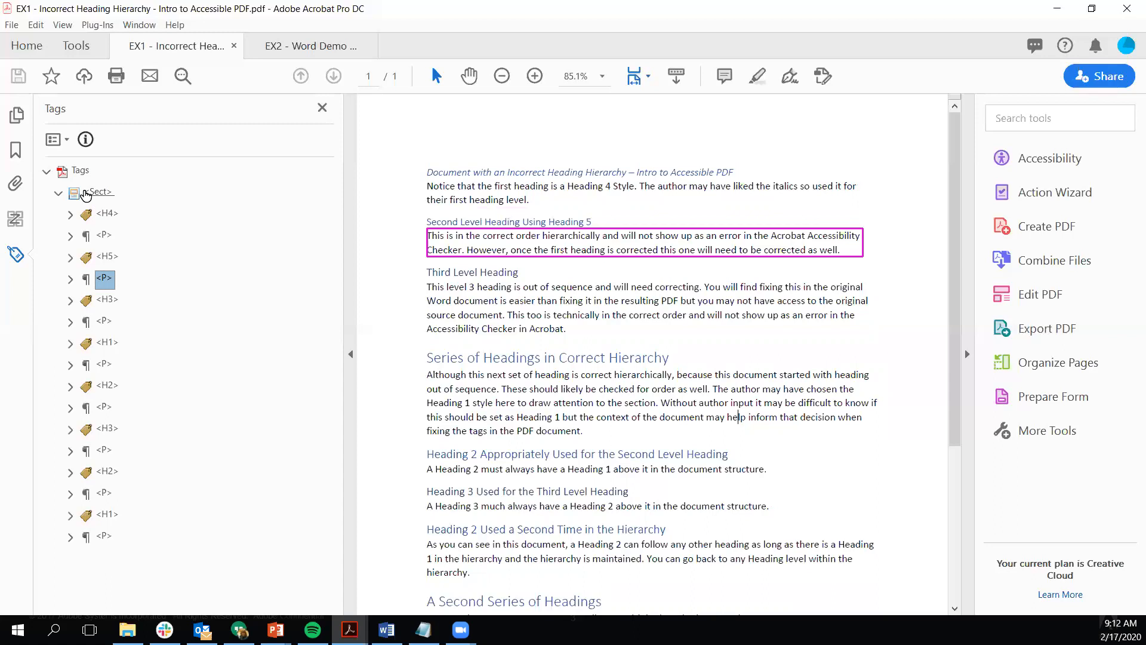
key("Down")
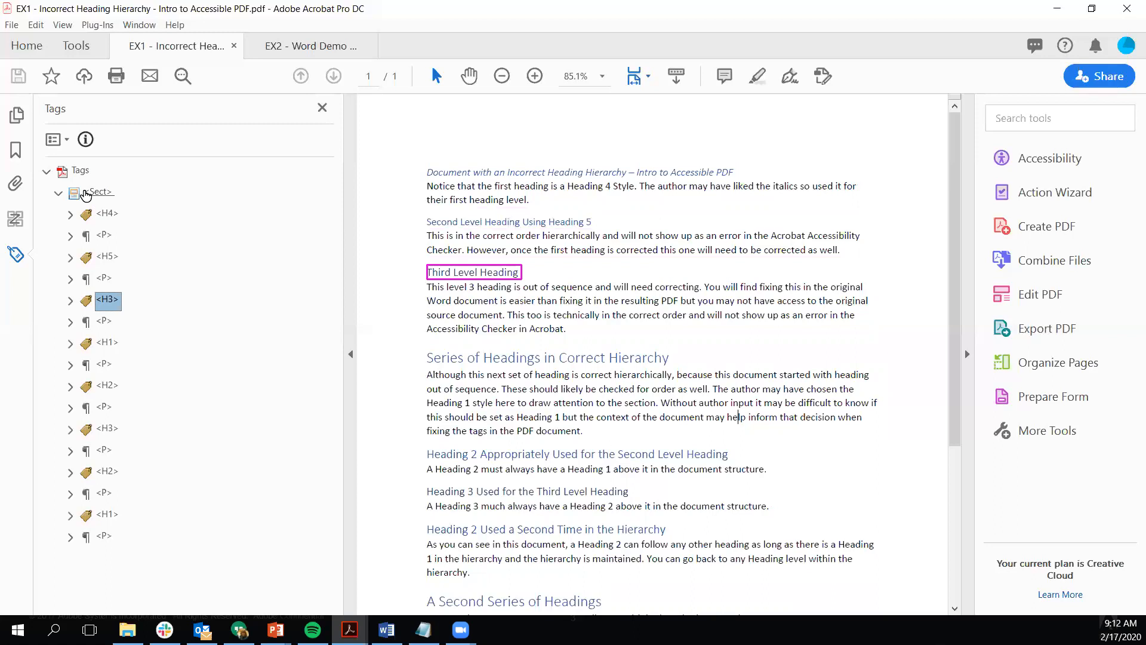
key("Down")
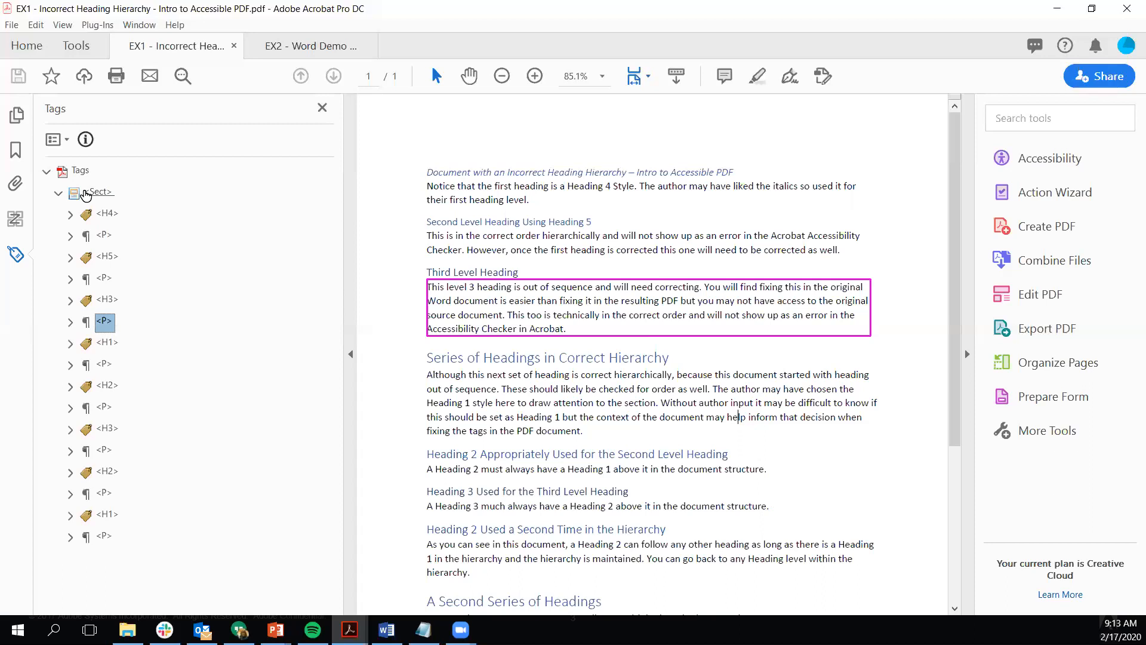
left_click(110, 217)
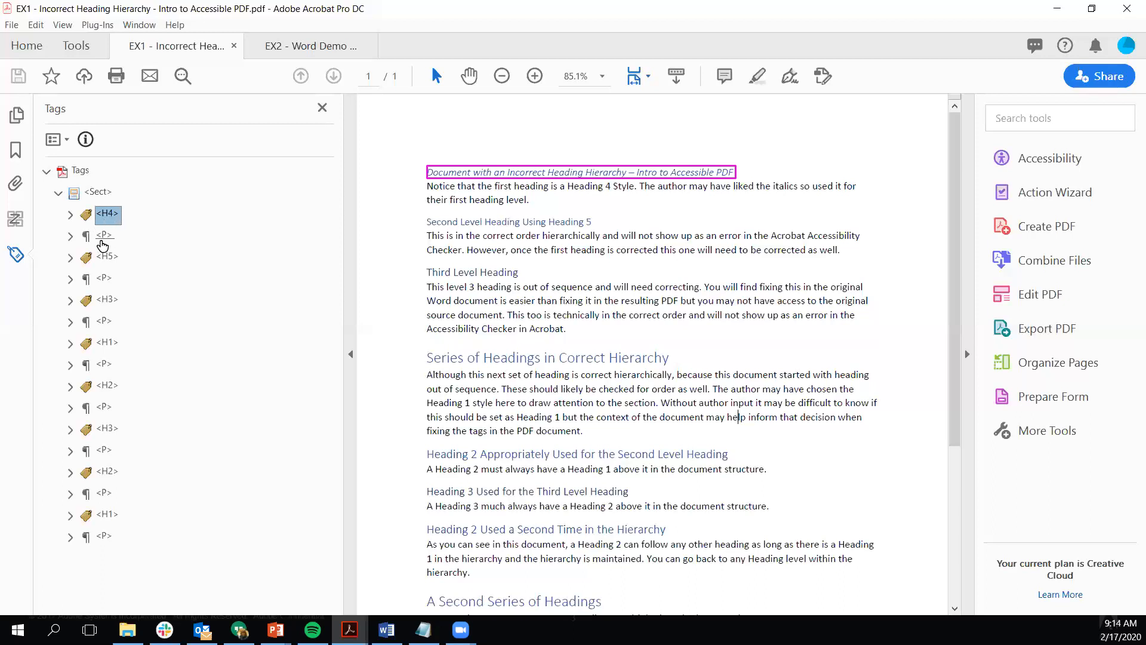
left_click(105, 236)
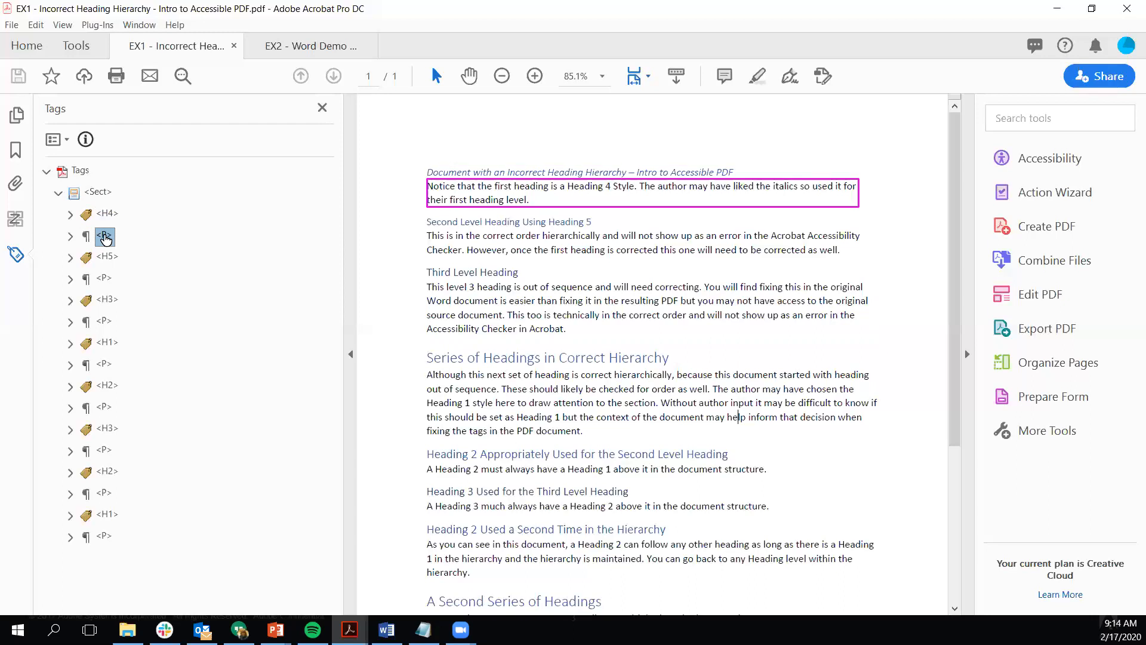
Cut the first heading's H4 tag under the Sect tag
left_click(106, 215)
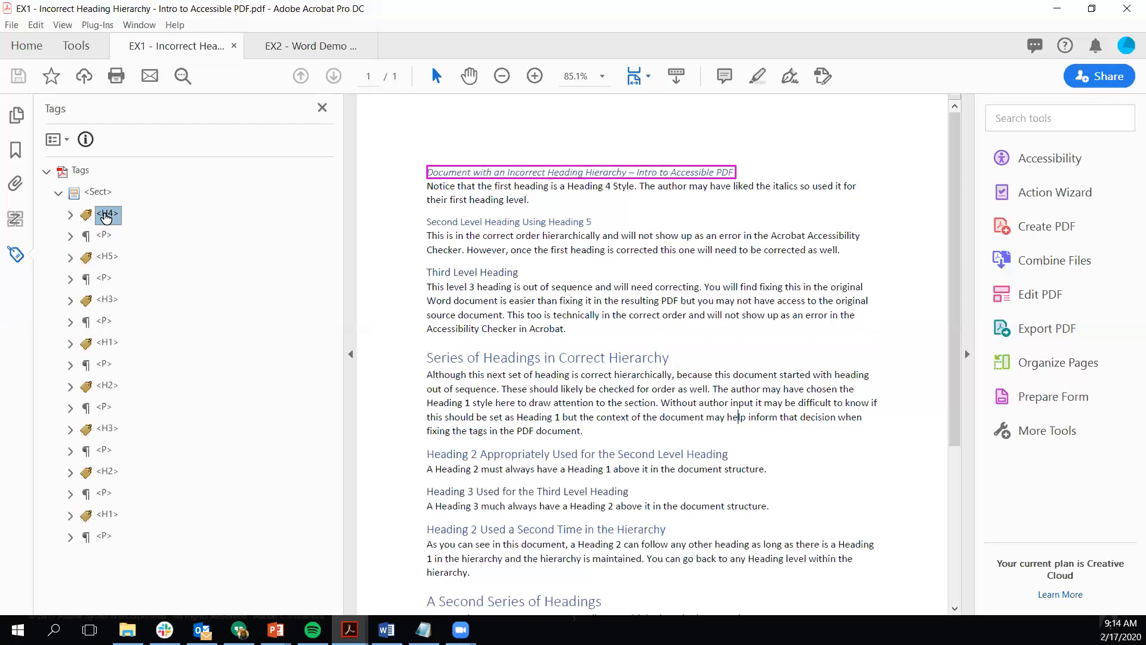
left_click_drag(107, 216, 58, 245)
left_click_drag(58, 246, 70, 220)
right_click(116, 216)
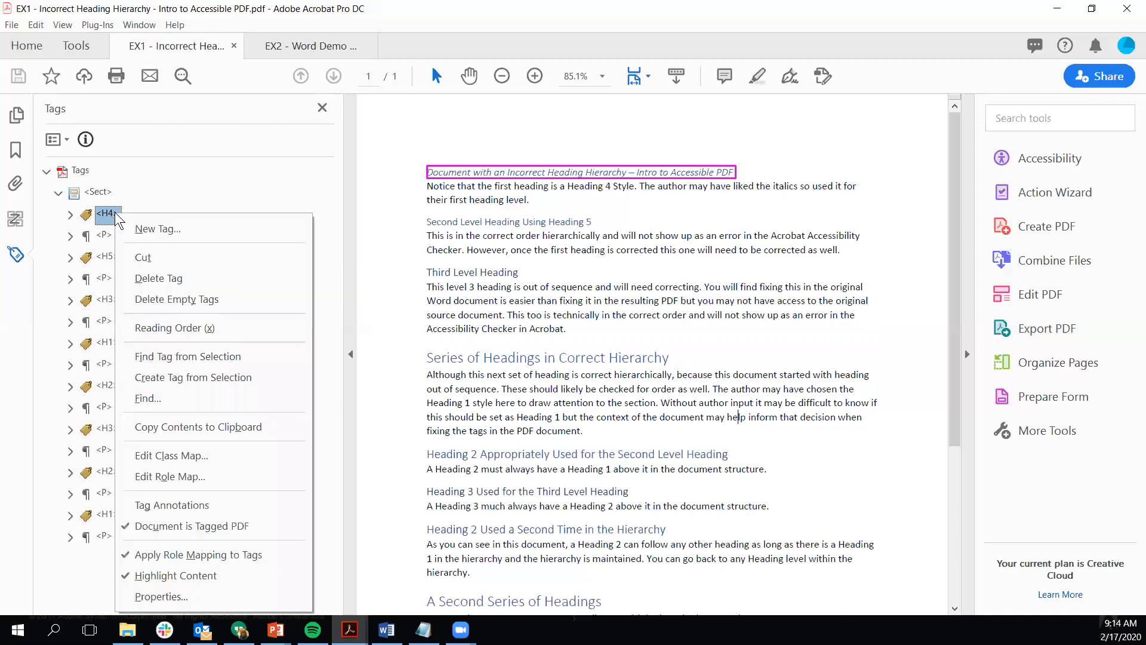
left_click(135, 257)
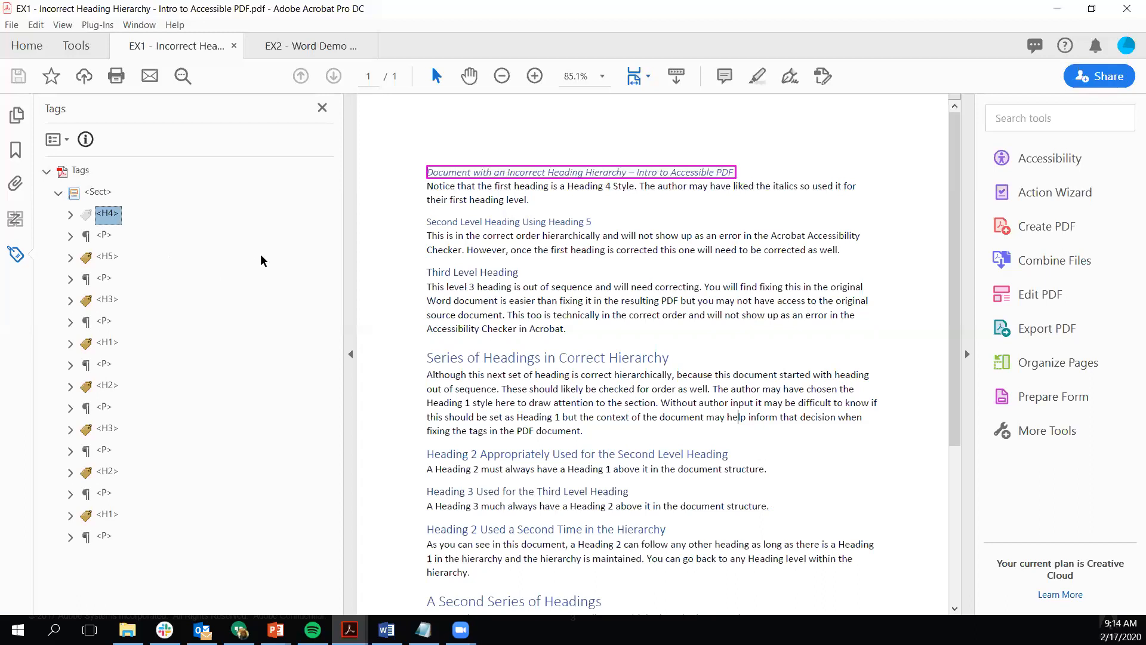
left_click(214, 288)
key("Down")
left_click(599, 340)
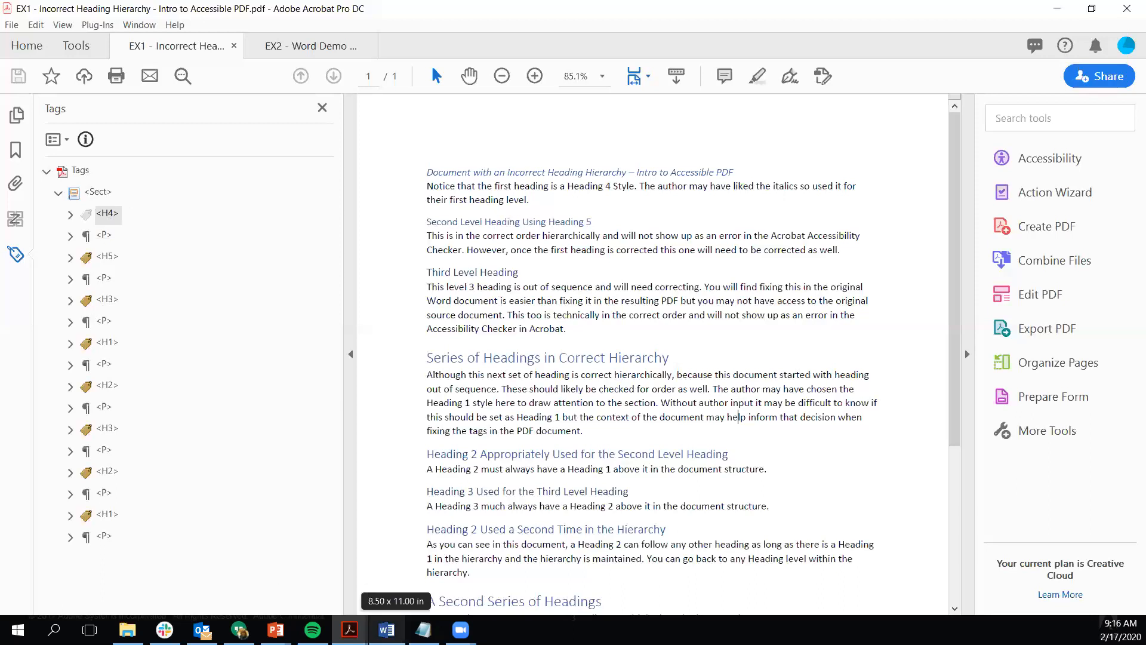
Switch to the EX1 source document in Word and check which styles the first three headings use
left_click(386, 629)
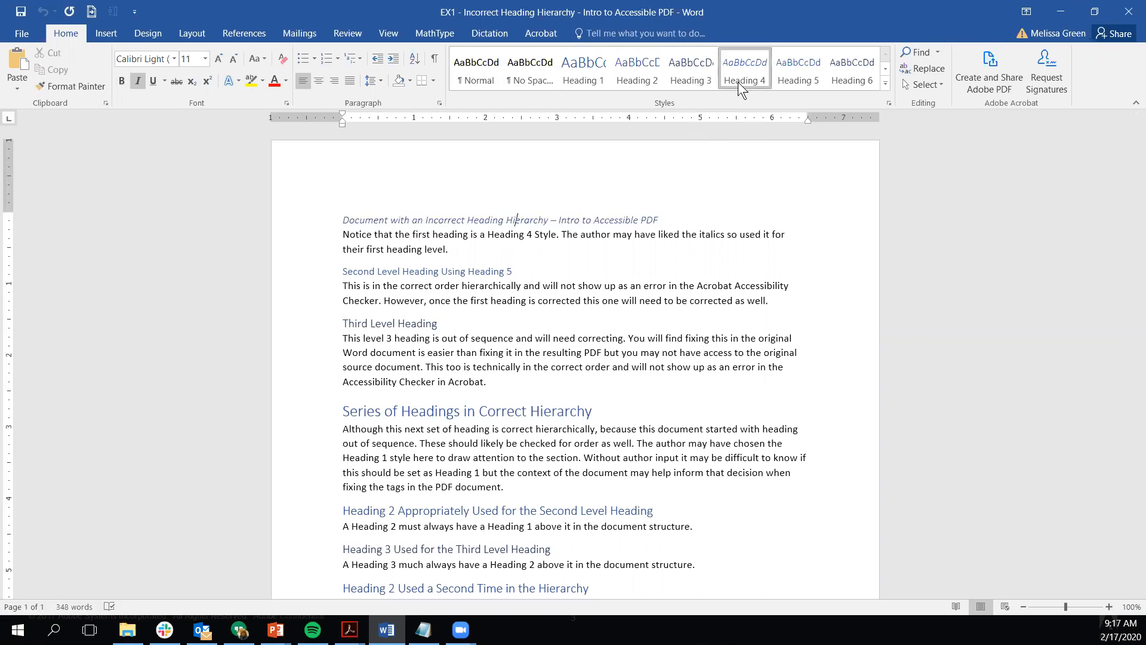
left_click(474, 272)
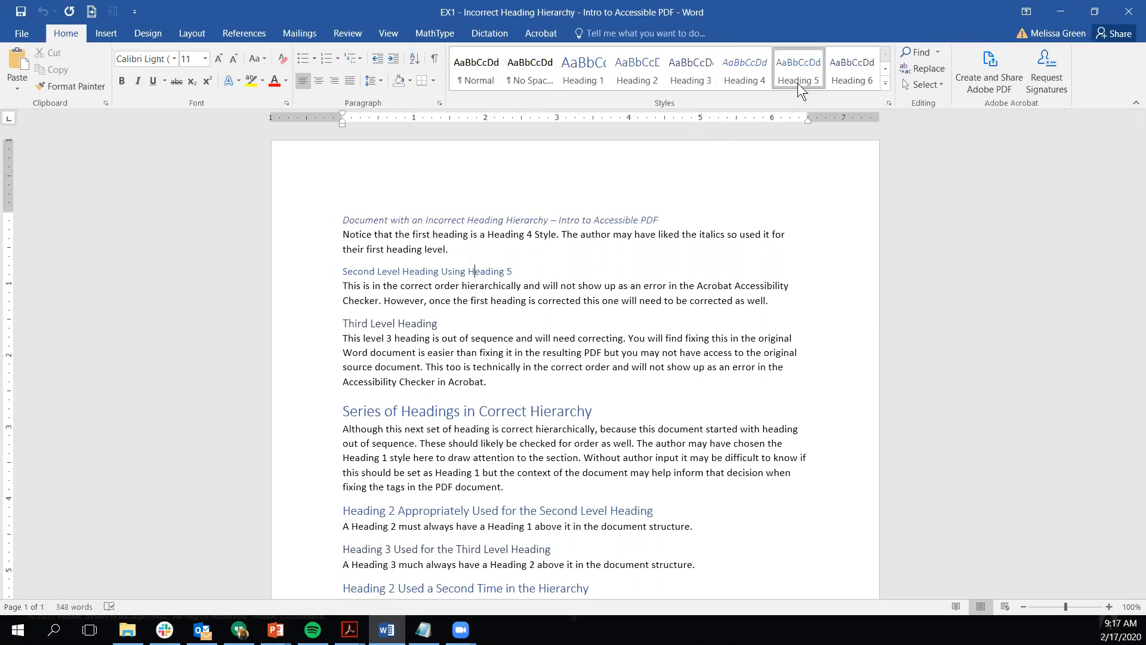
left_click(415, 323)
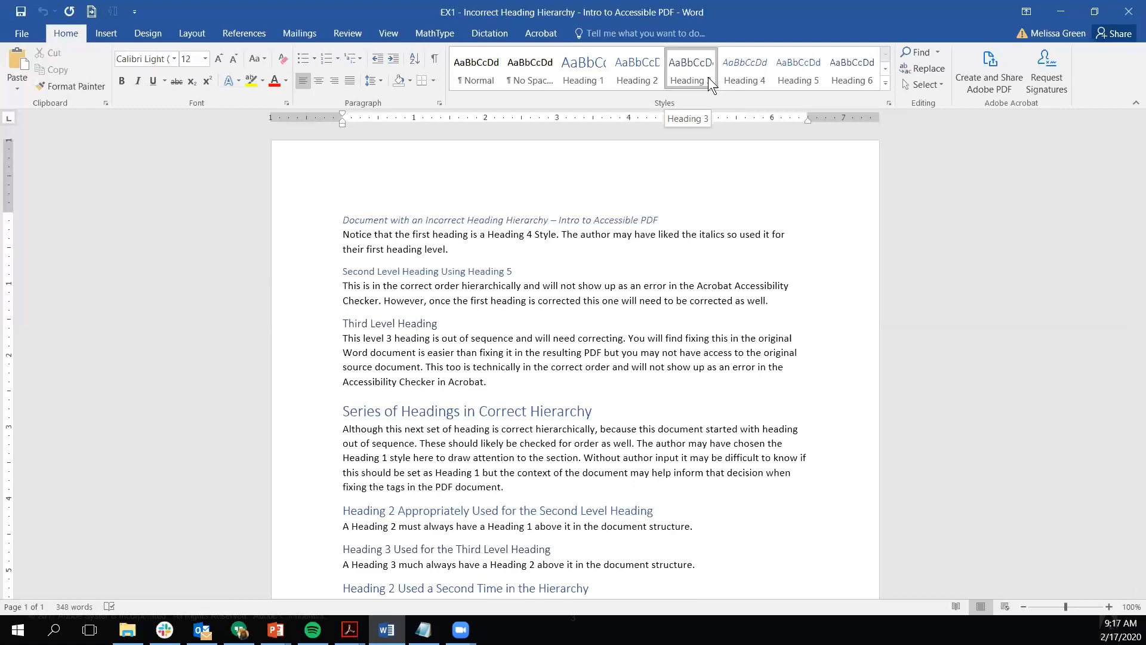
Apply the Heading 1 style to the opening heading "Document with an Incorrect Heading Hierarchy – Intro to Accessible PDF"
left_click(592, 218)
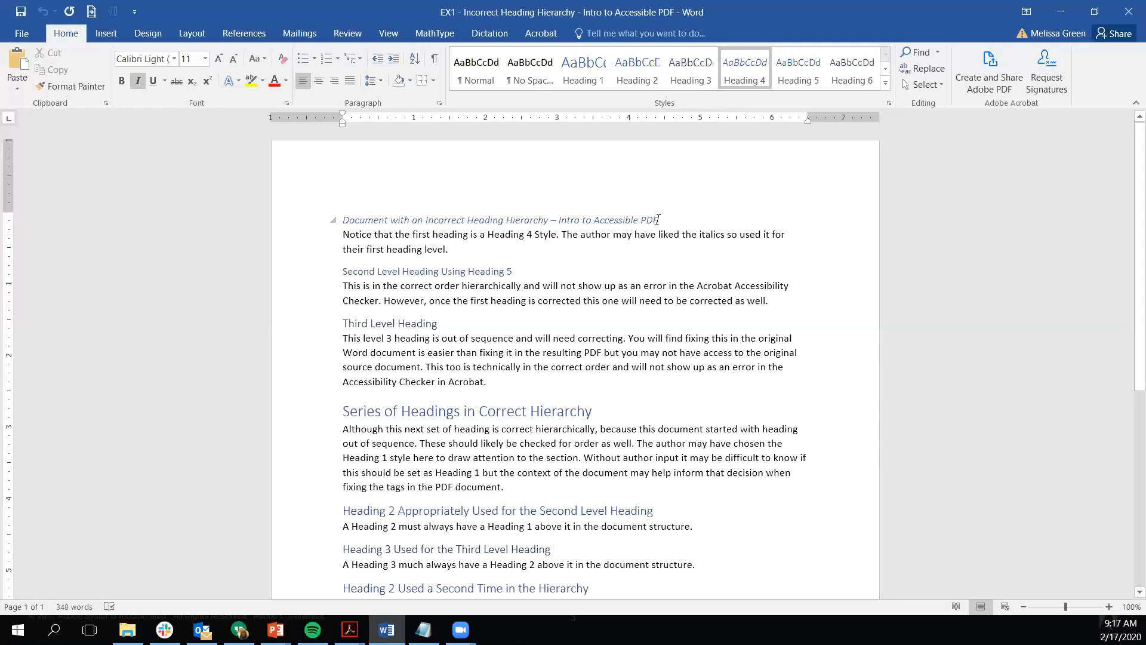
left_click_drag(659, 218, 342, 220)
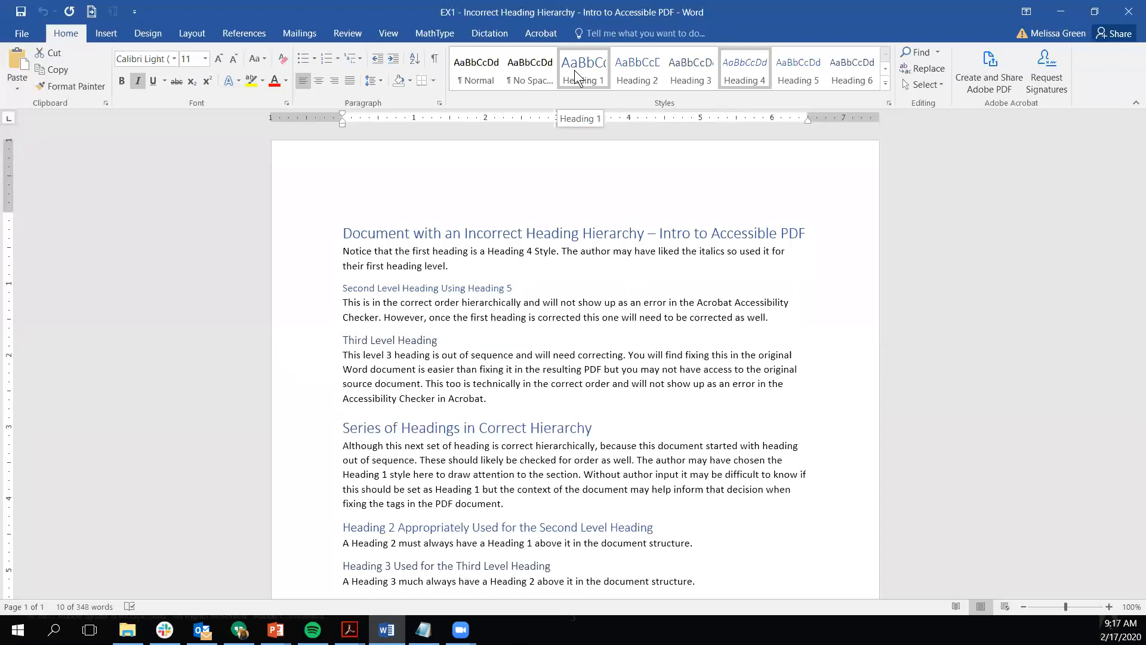
left_click(574, 70)
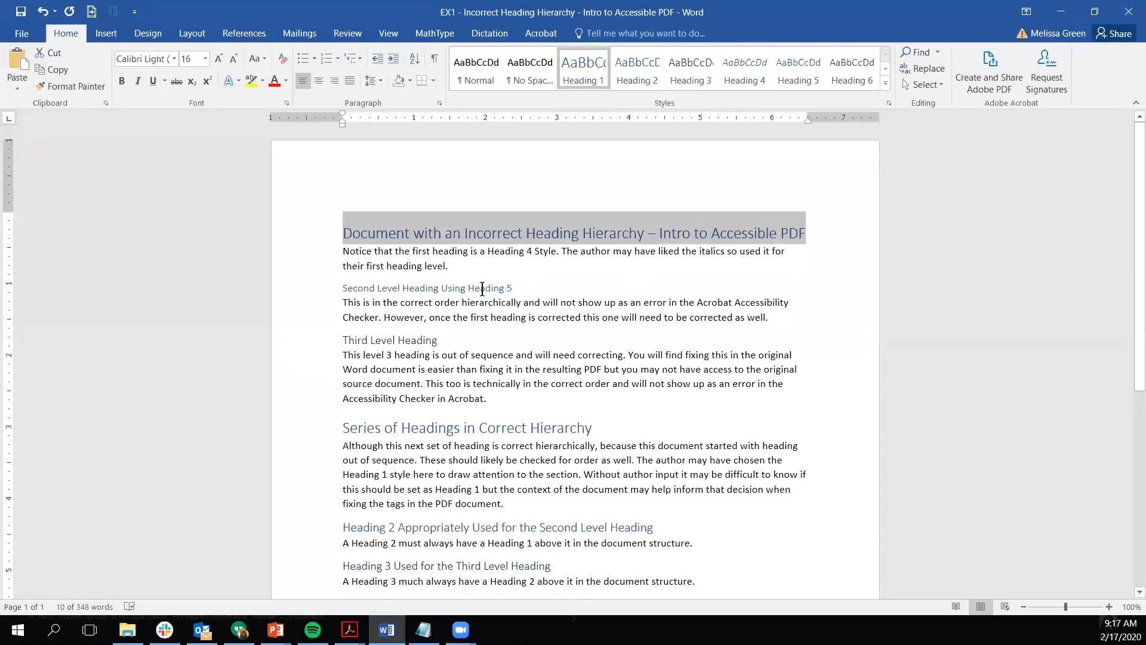
Apply the Heading 2 style to "Second Level Heading Using Heading 5" and select the "Third Level Heading" line to check its style
left_click(482, 288)
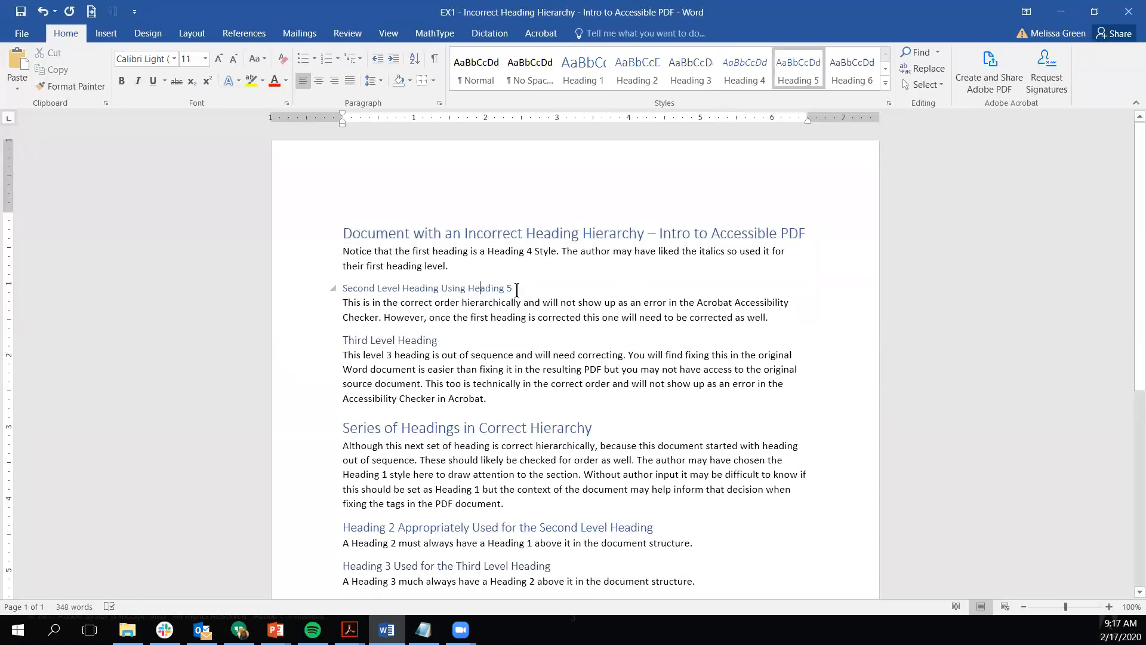
triple_click(344, 291)
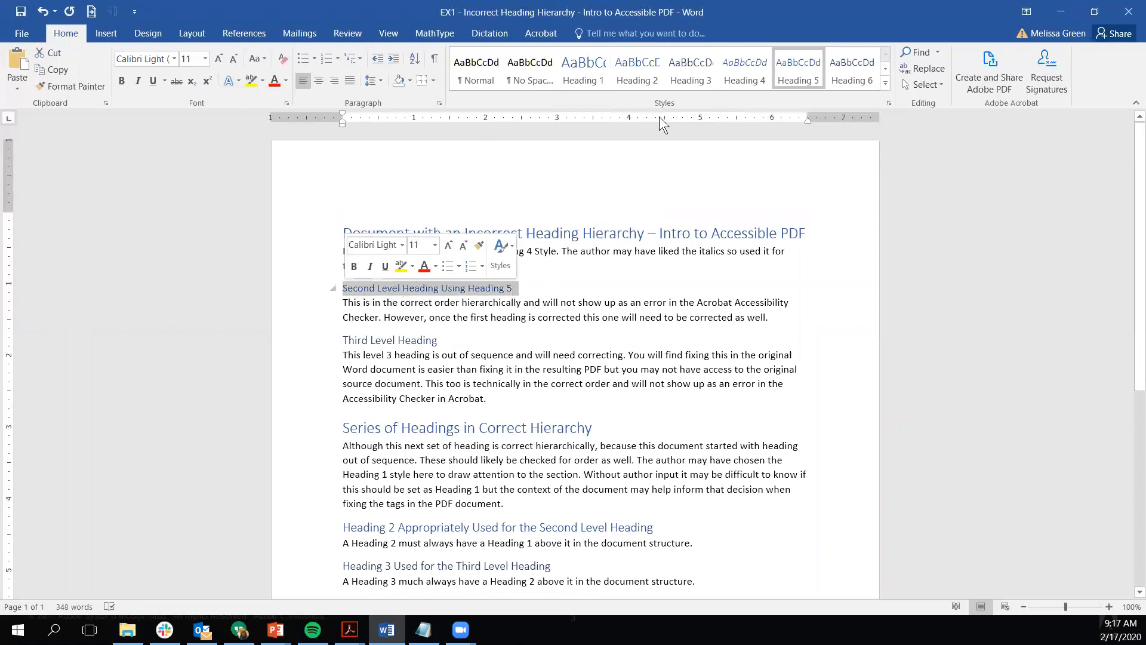
left_click(639, 69)
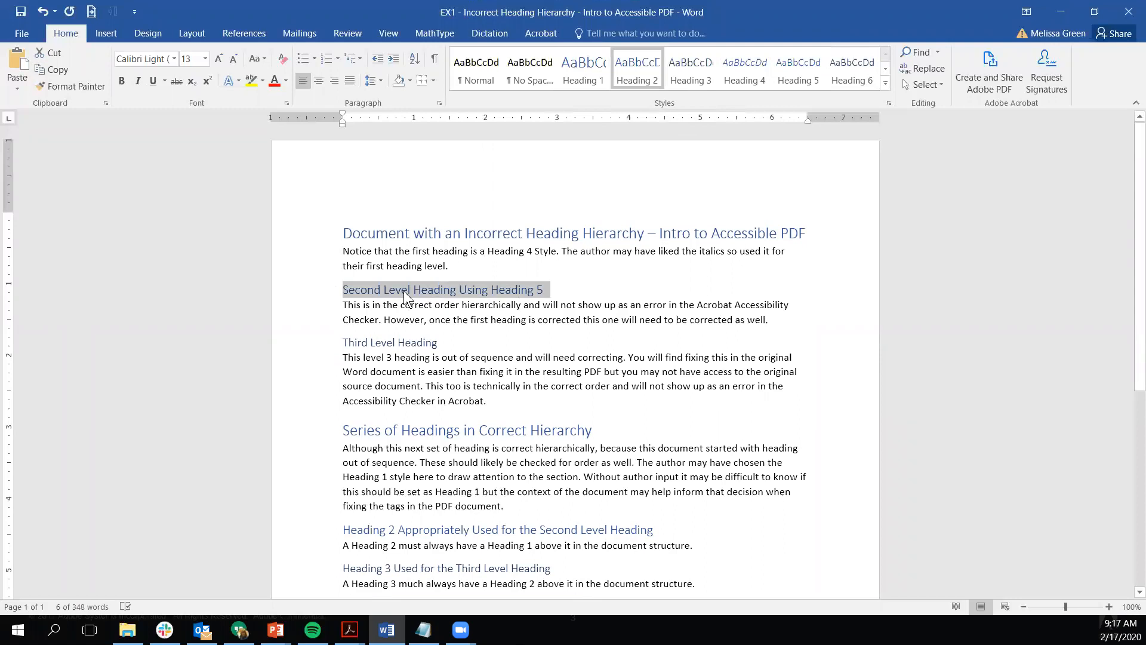
left_click(396, 345)
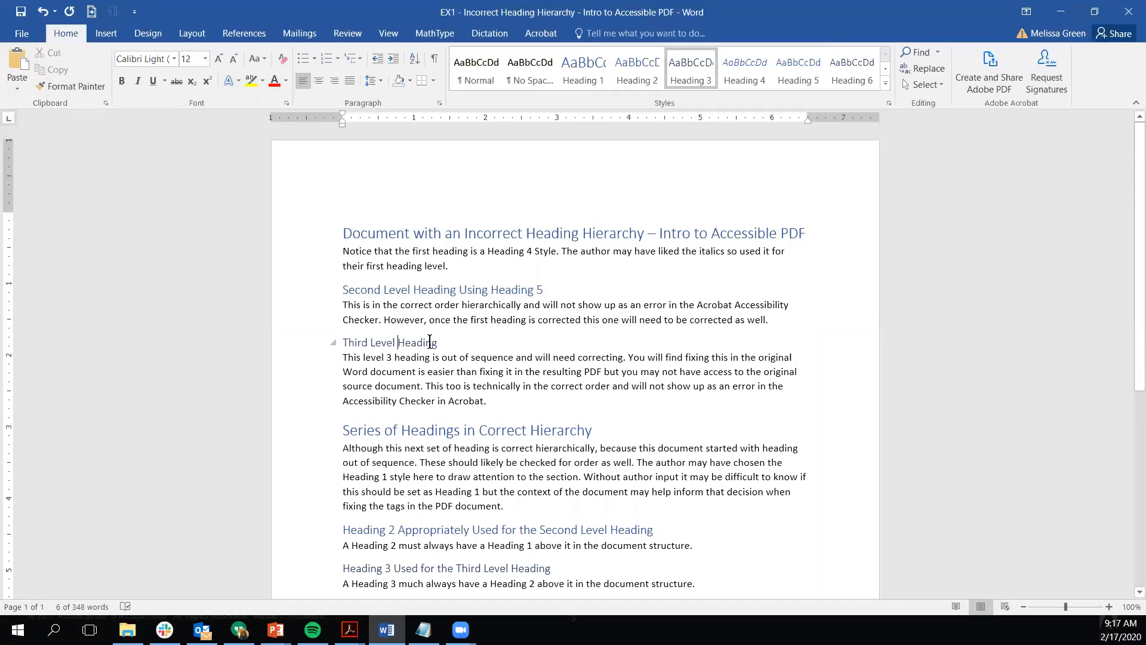
left_click(339, 345)
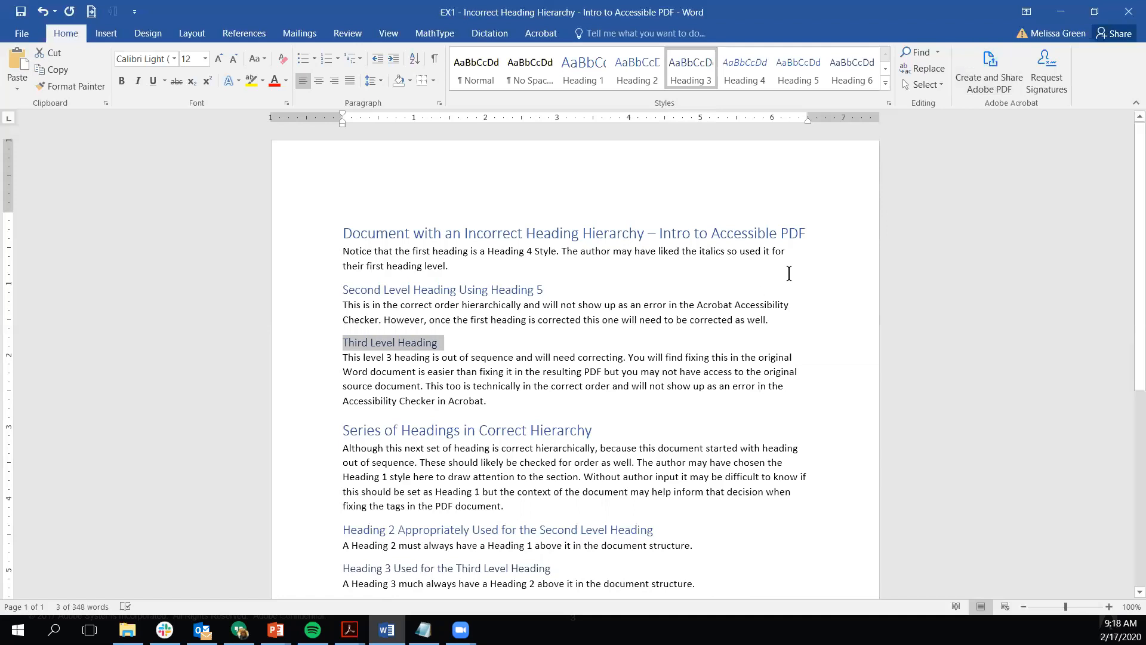
Switch back to the EX1 PDF in Acrobat and rename the first heading's H4 tag to H1
left_click(349, 629)
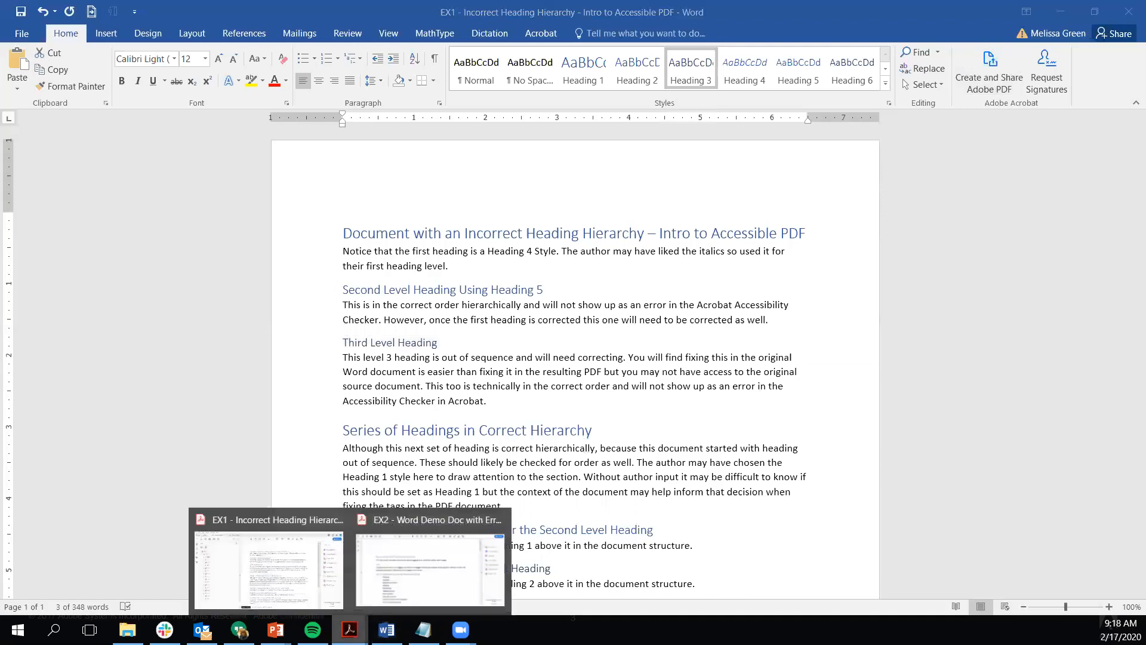
left_click(297, 574)
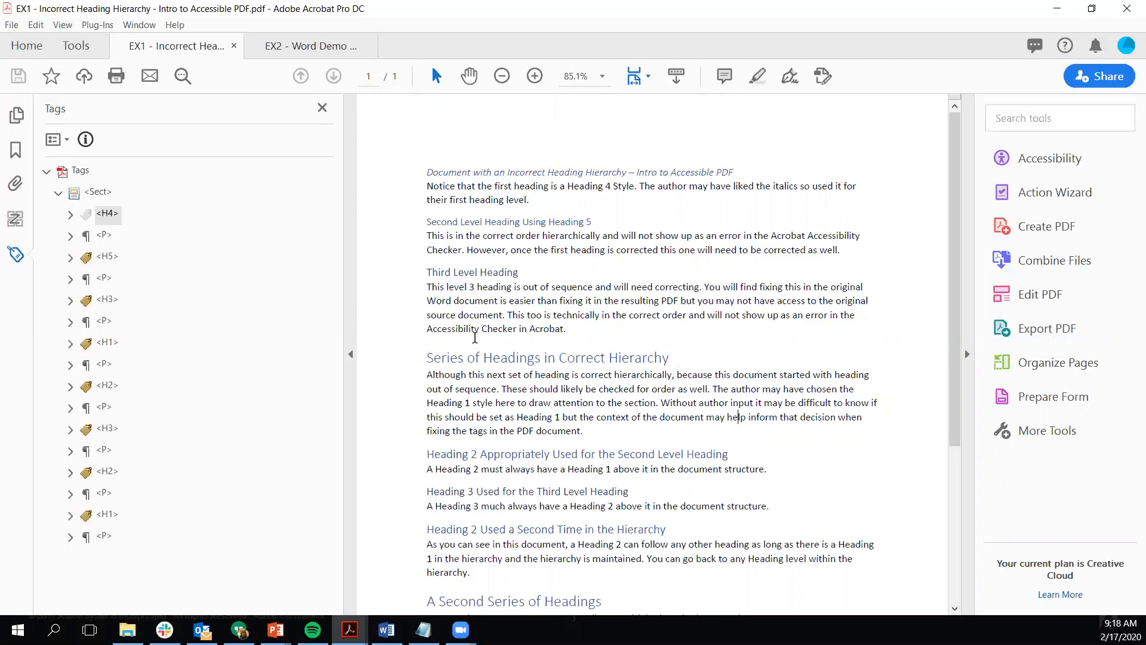
left_click(108, 220)
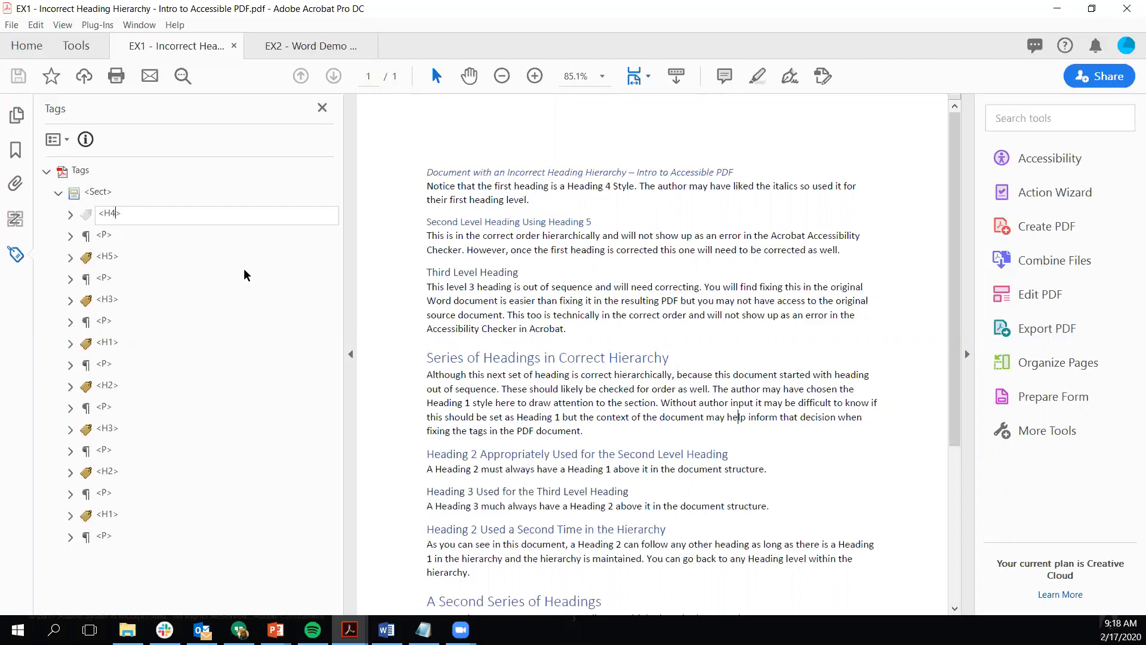
key("BackSpace")
type("1")
key("Return")
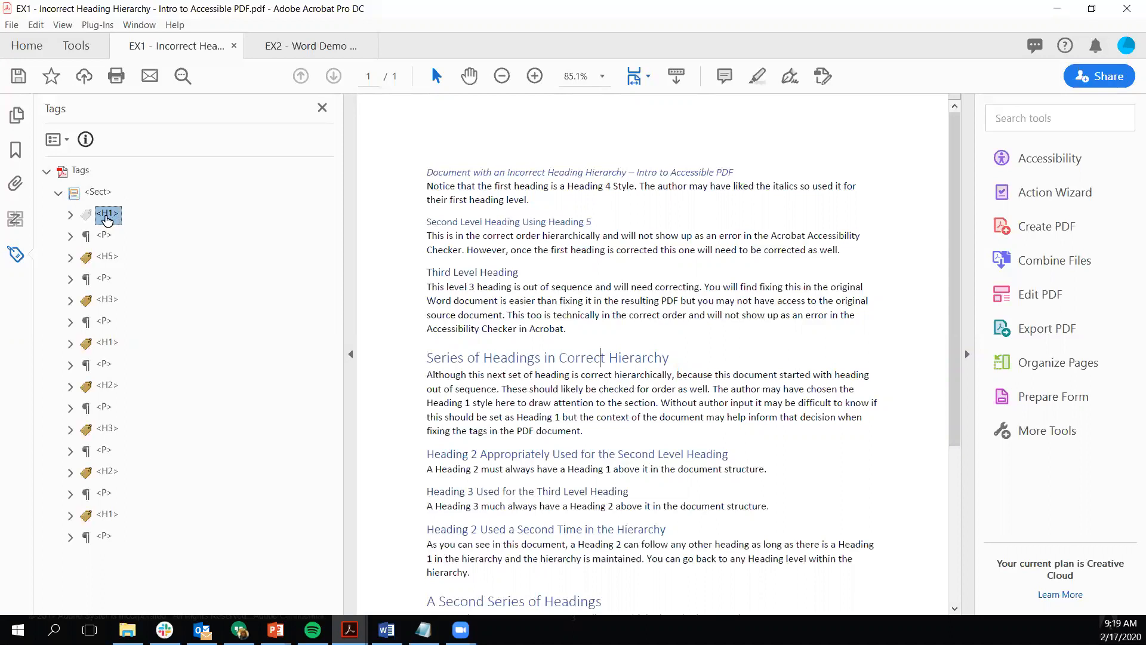
Choose Heading Level 1 as the type in the first heading tag's object properties
right_click(109, 221)
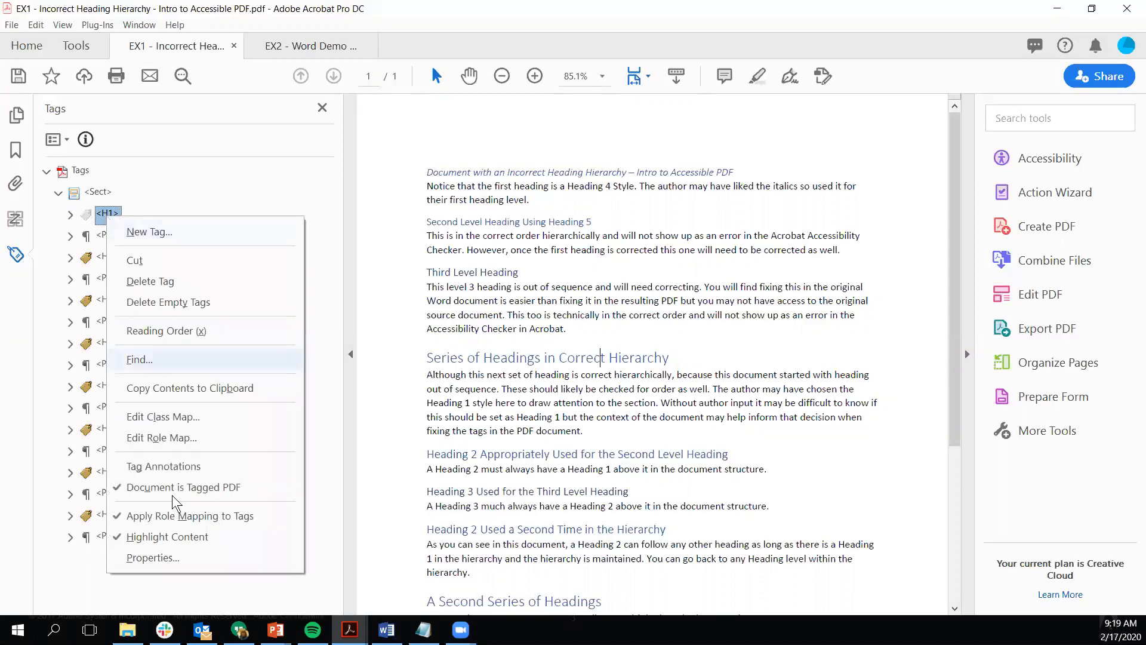
left_click(176, 557)
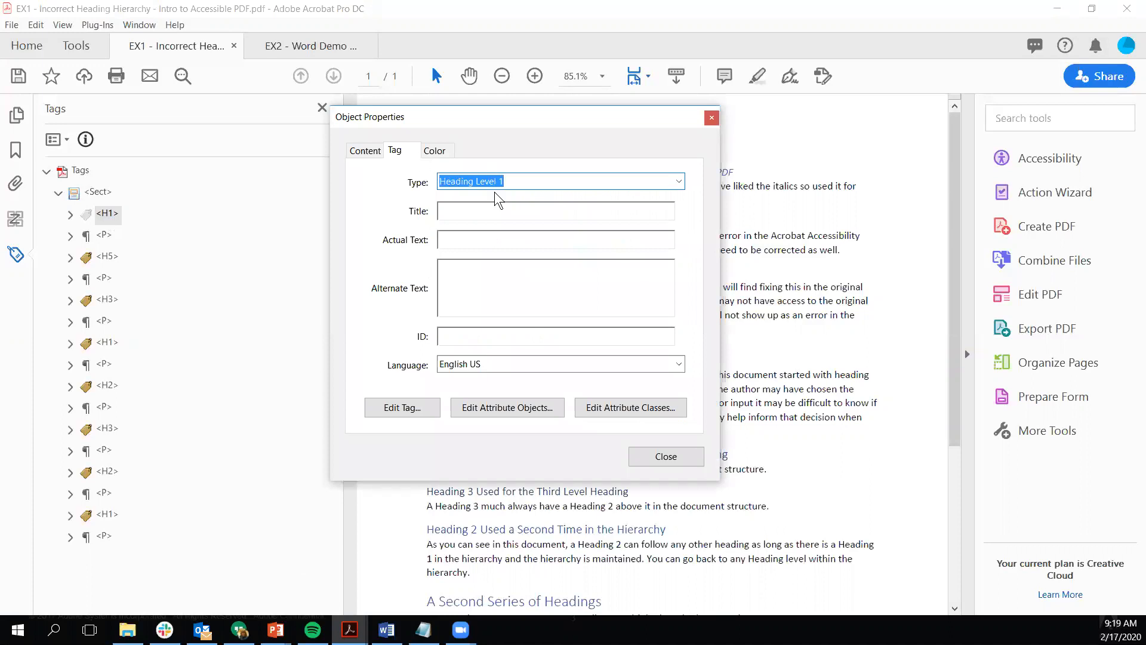
left_click(679, 182)
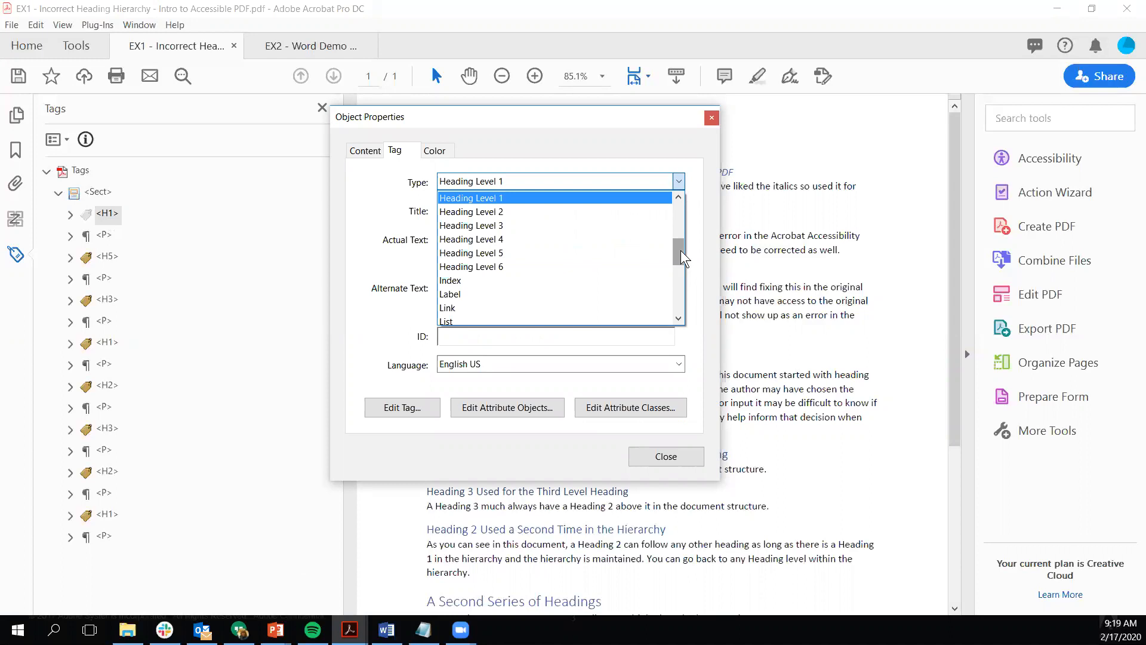
mouse_move(681, 249)
left_mouse_down()
mouse_move(686, 214)
mouse_move(691, 281)
mouse_move(692, 241)
left_mouse_up()
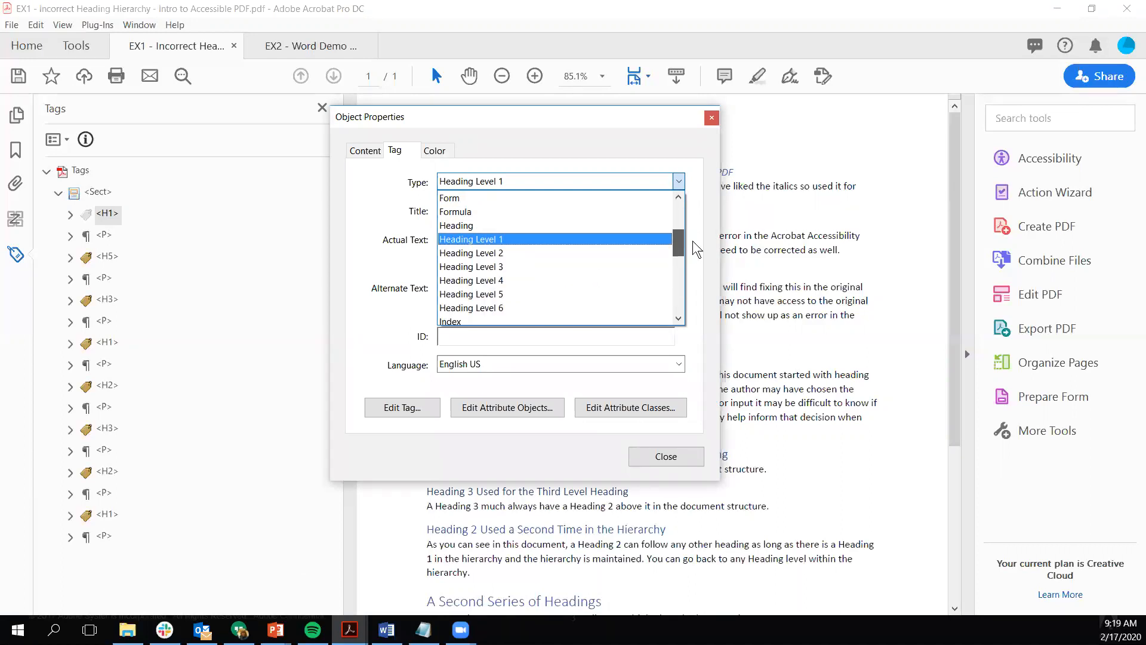
left_click(541, 239)
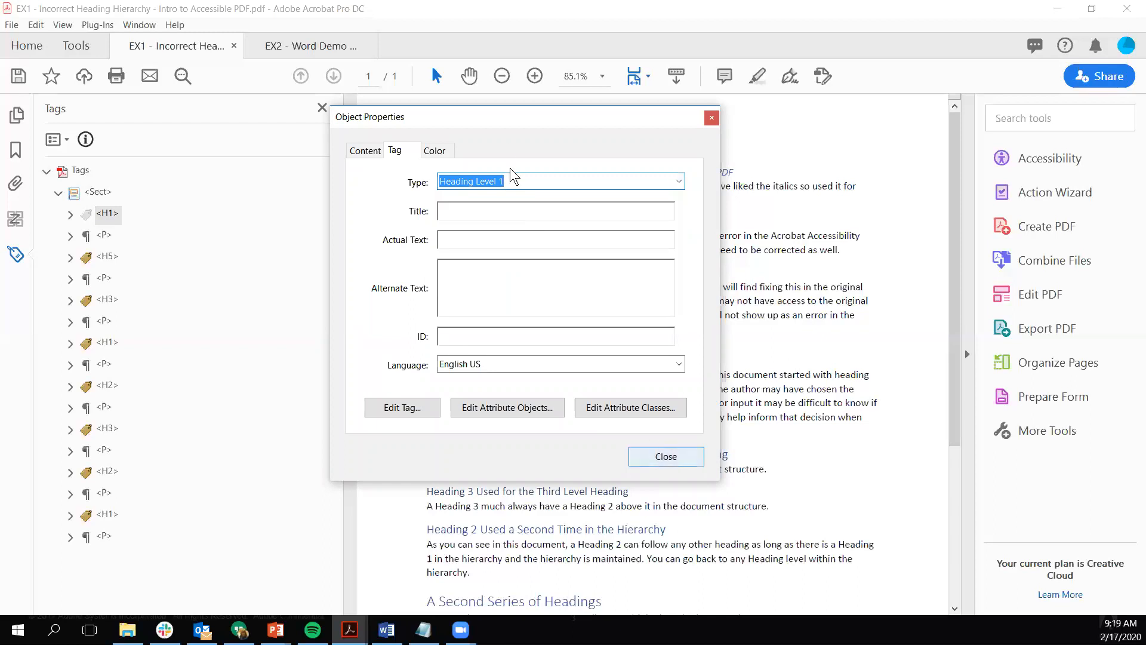
left_click(660, 457)
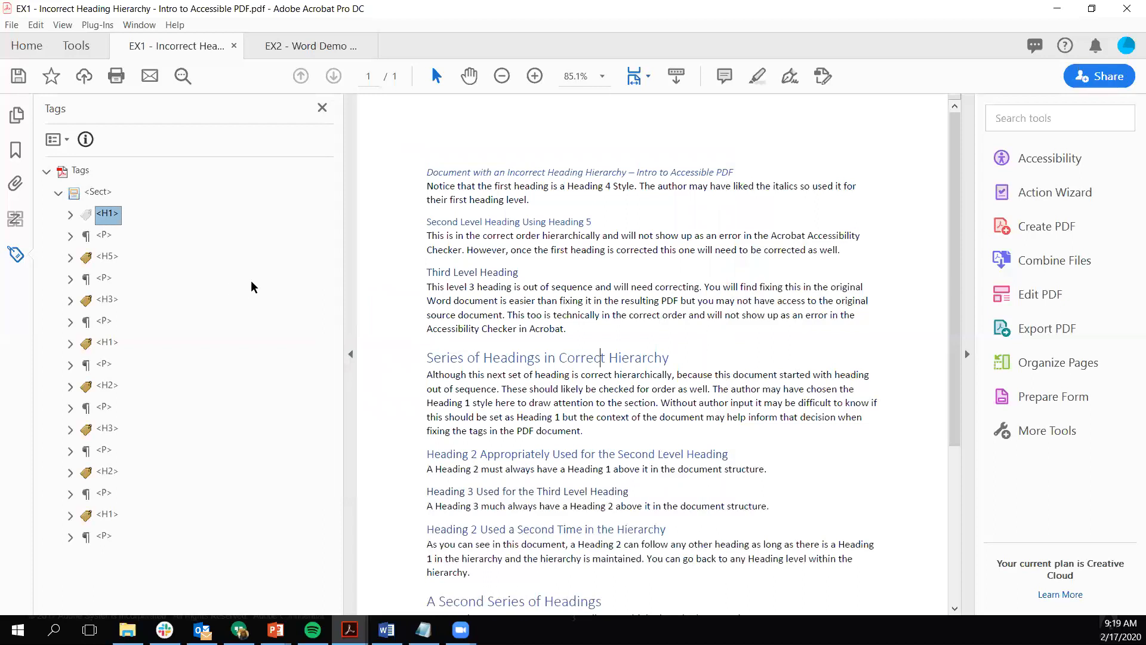
Change the tag type of "Second Level Heading Using Heading 5" to Heading Level 2 in its properties
left_click(108, 256)
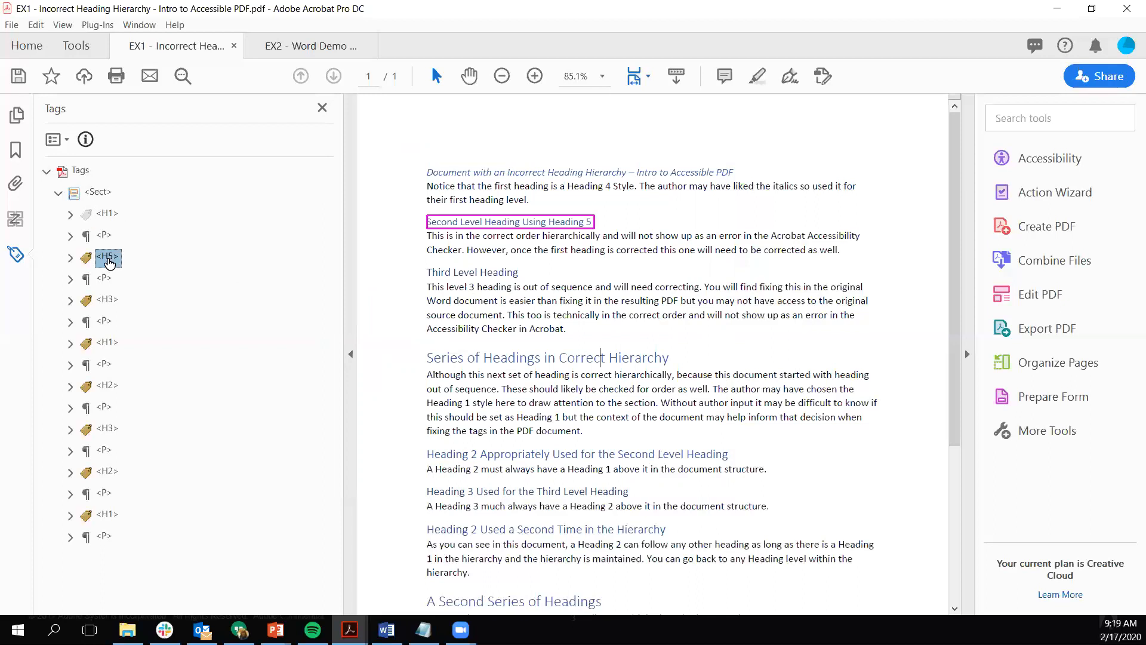
right_click(108, 261)
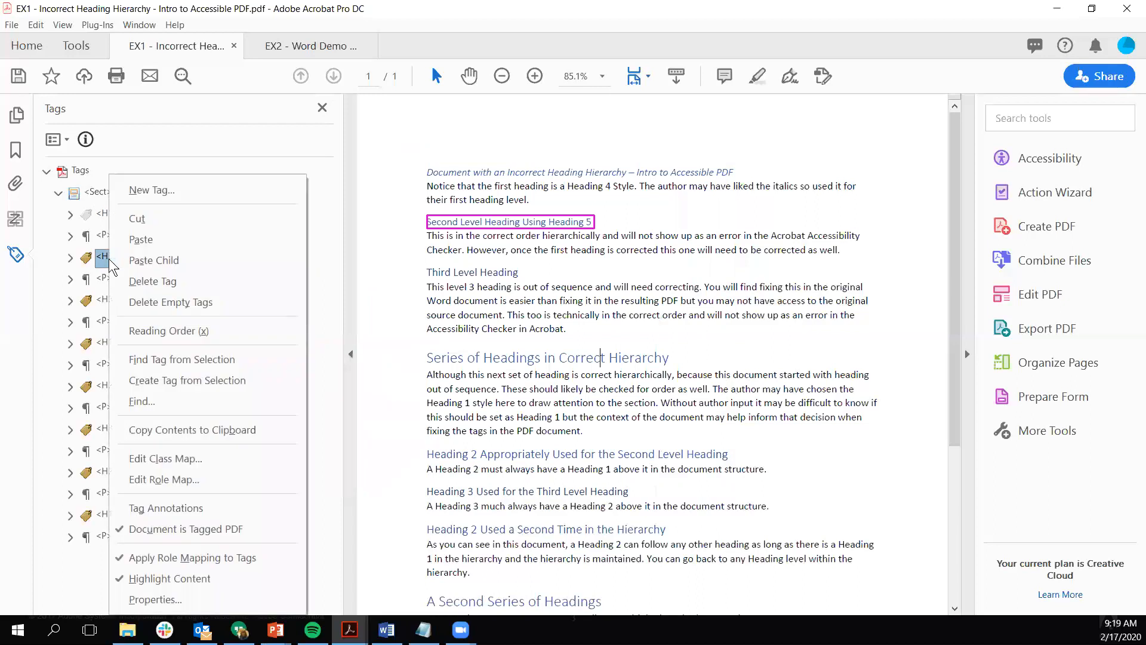
key("Return")
left_click(679, 182)
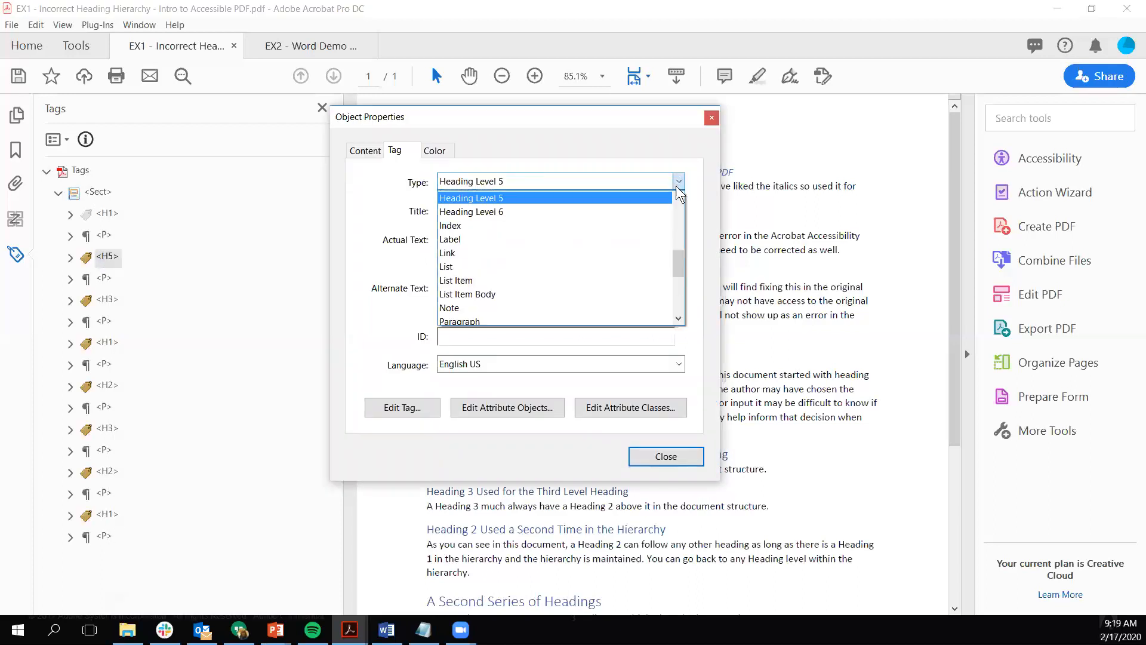
scroll(680, 198, "up", 2)
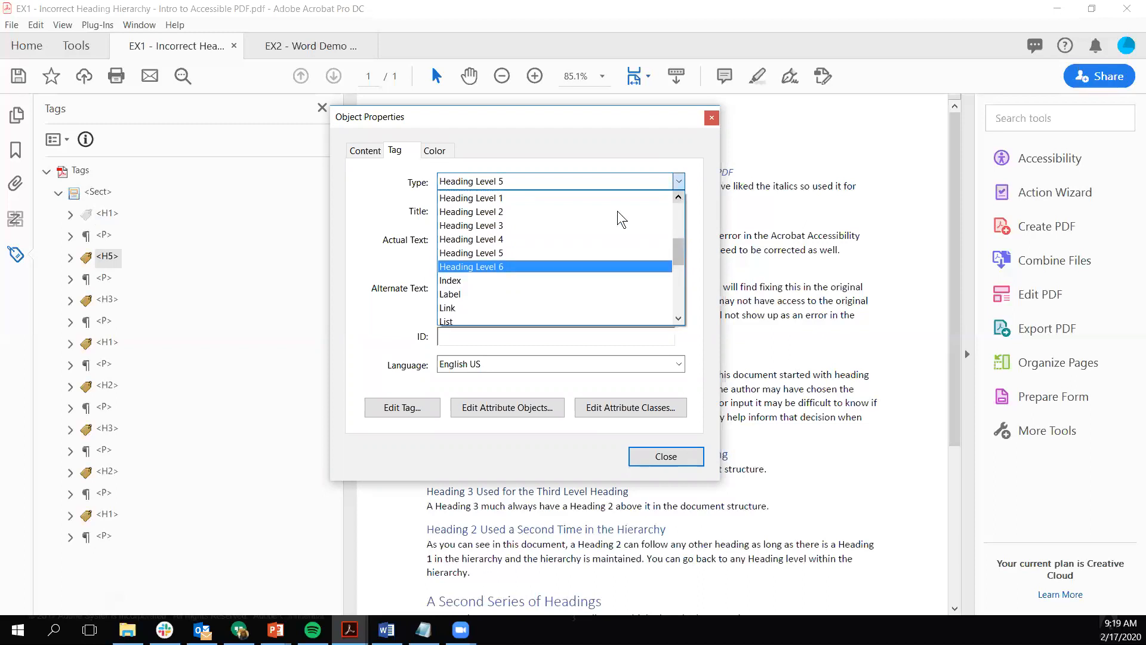
left_click(617, 211)
left_click(664, 458)
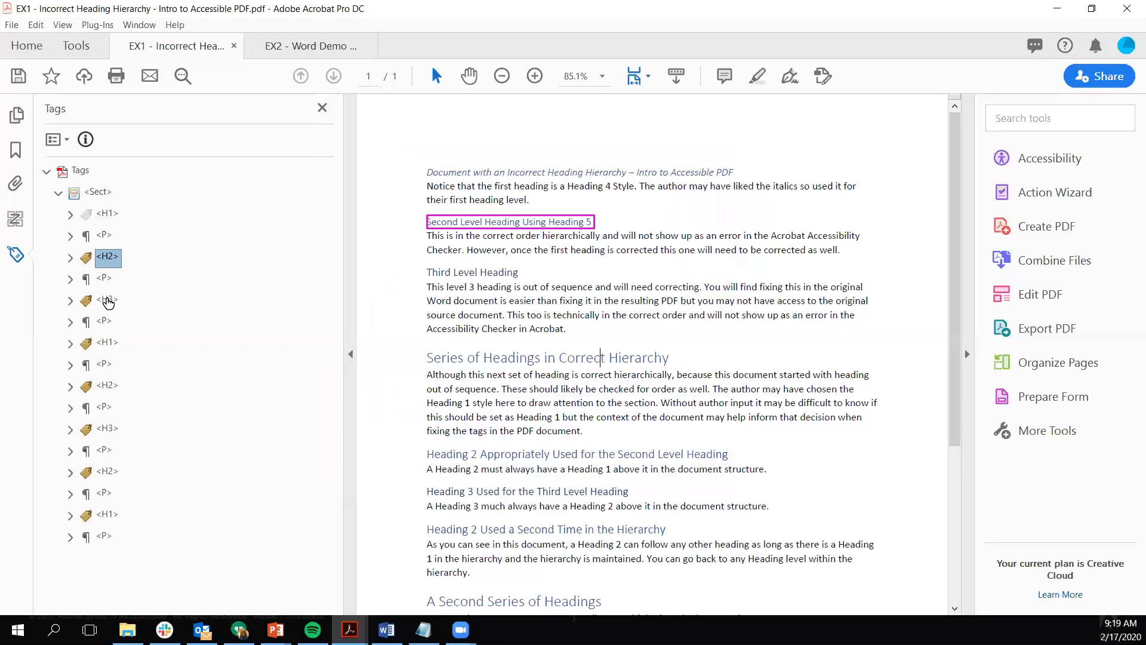
Check the "Third Level Heading" tag and change the tag type of "Series of Headings in Correct Hierarchy" to Heading Level 2
left_click(108, 302)
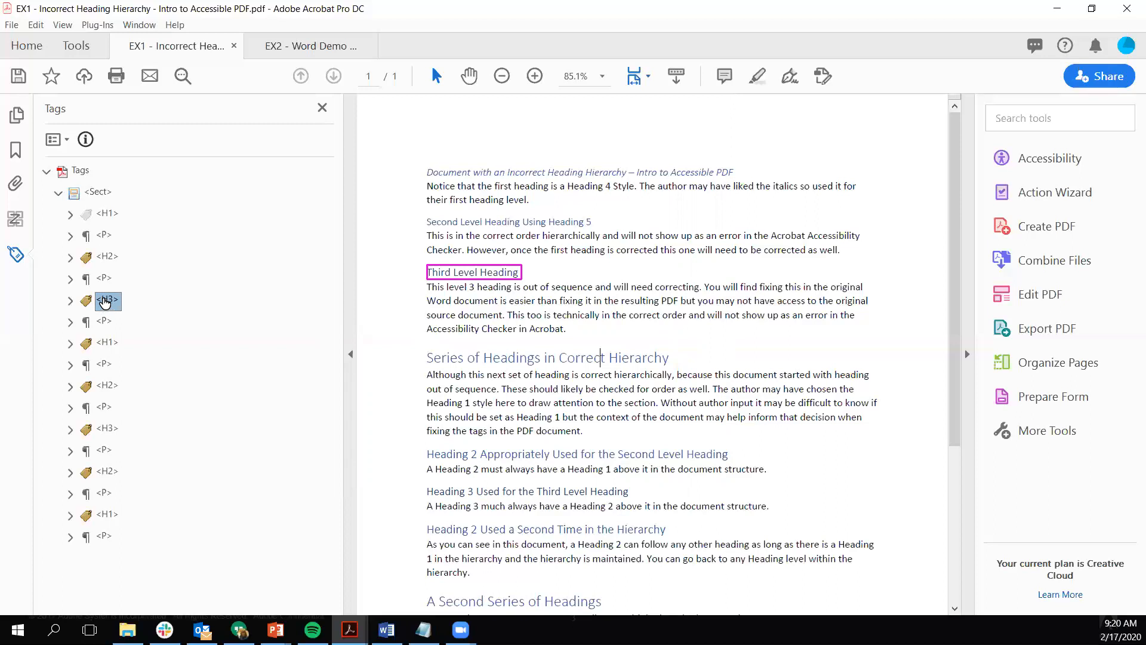
left_click(109, 344)
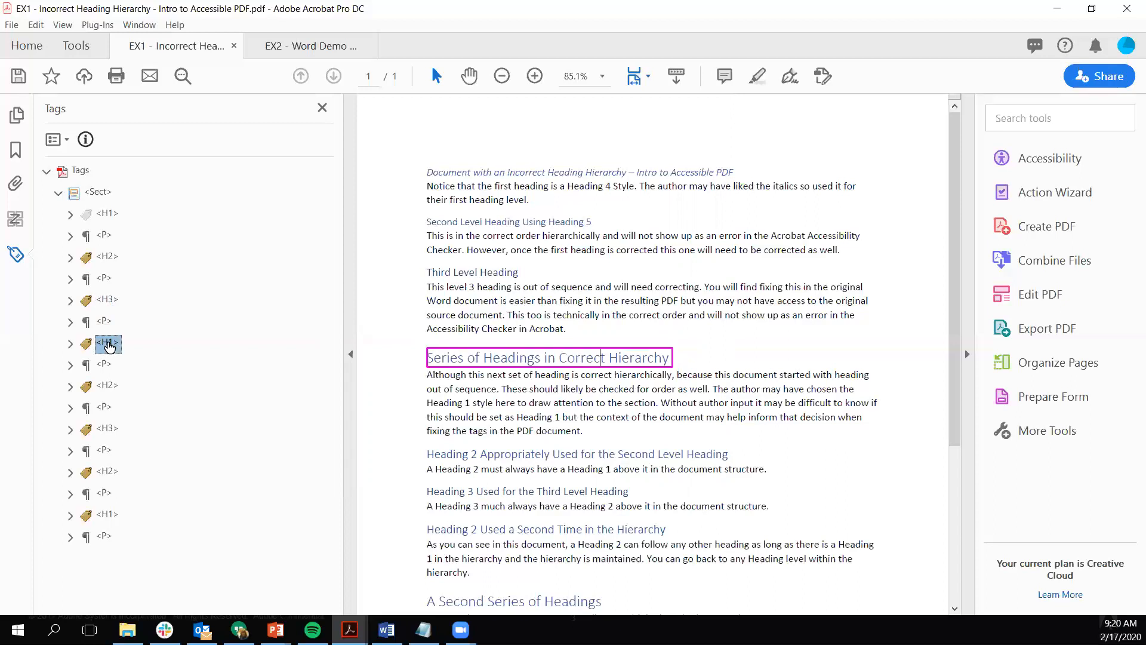
right_click(108, 345)
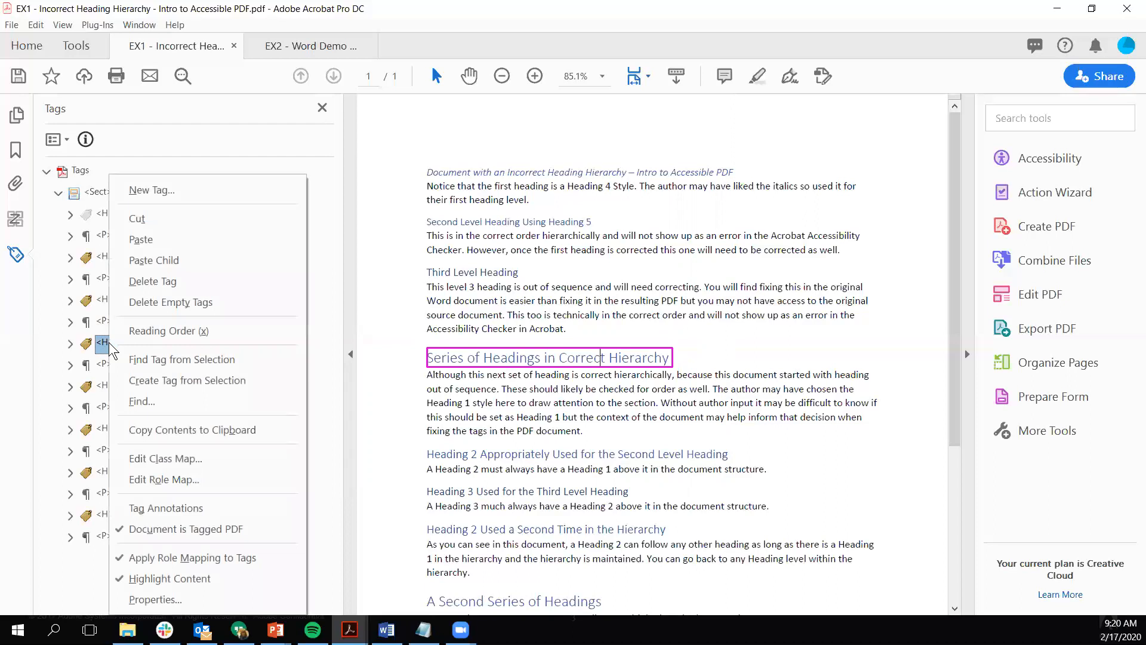
left_click(156, 599)
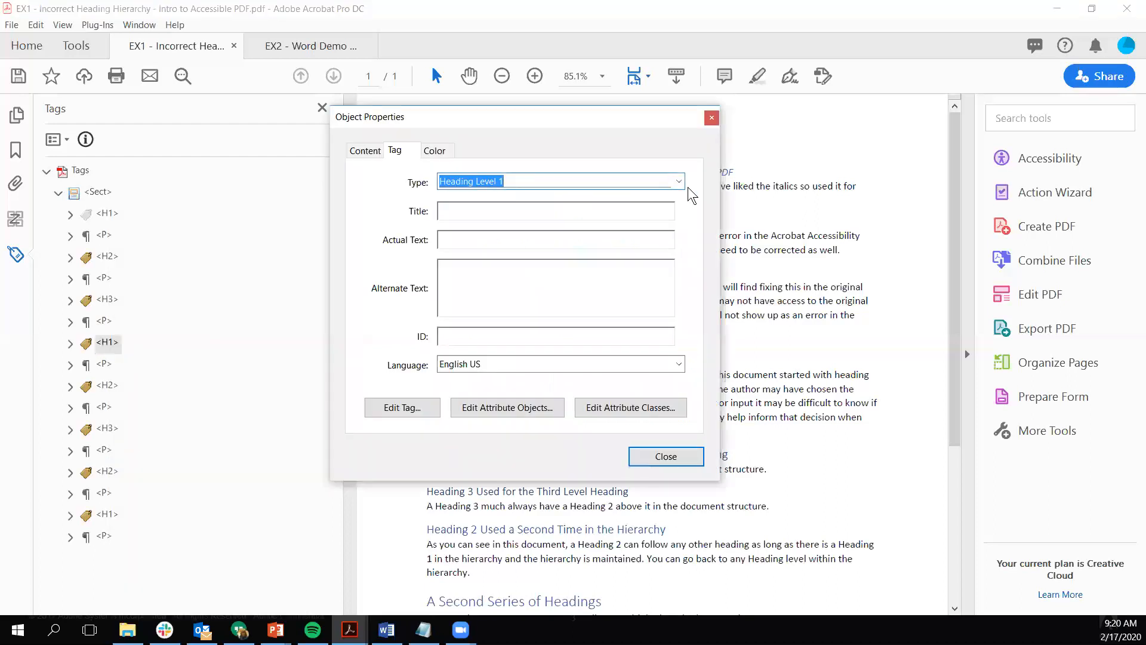
left_click(679, 181)
left_click(645, 209)
left_click(685, 458)
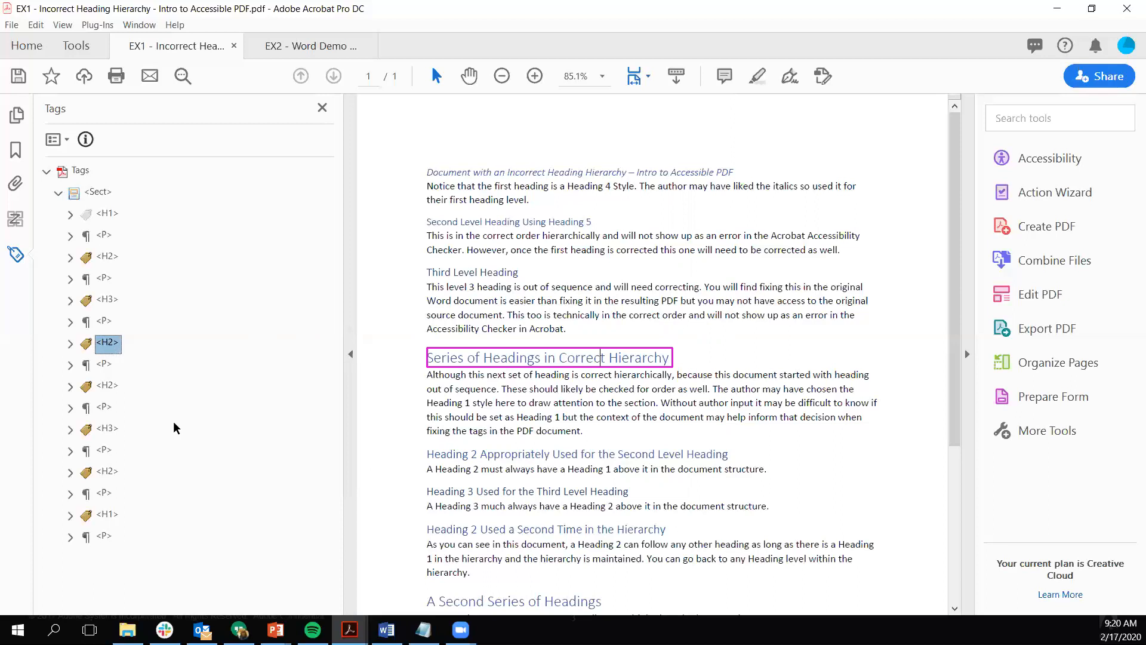
Close and reopen the PDF version of "EX2 - Word Demo Doc with Errors" and display its tag tree
left_click(278, 46)
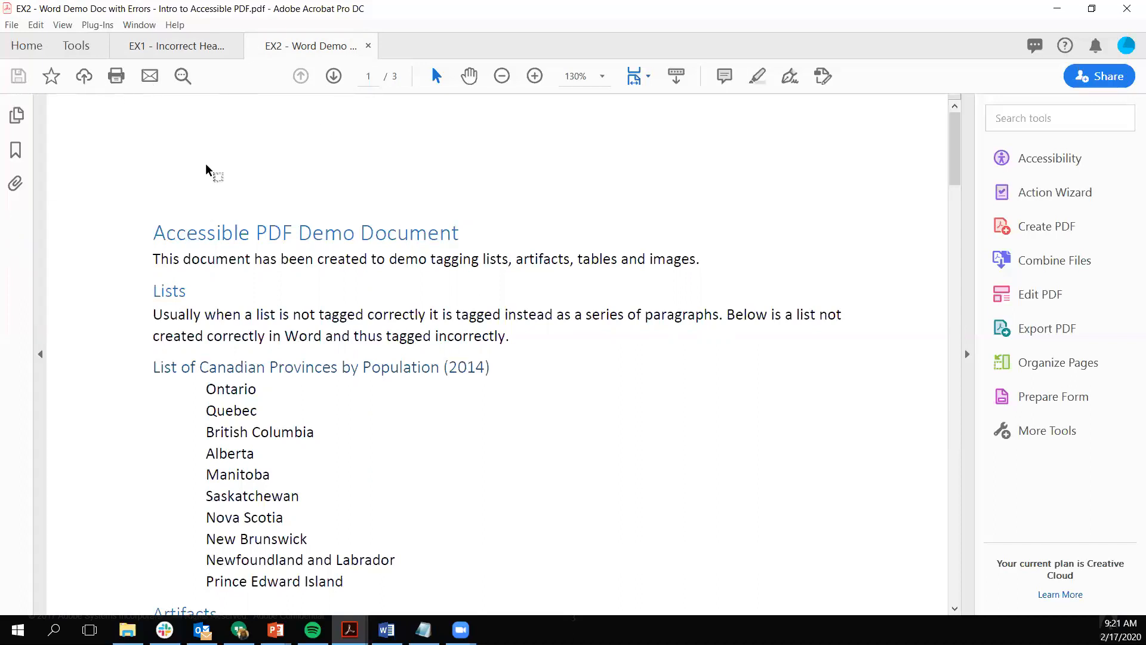
left_click(368, 46)
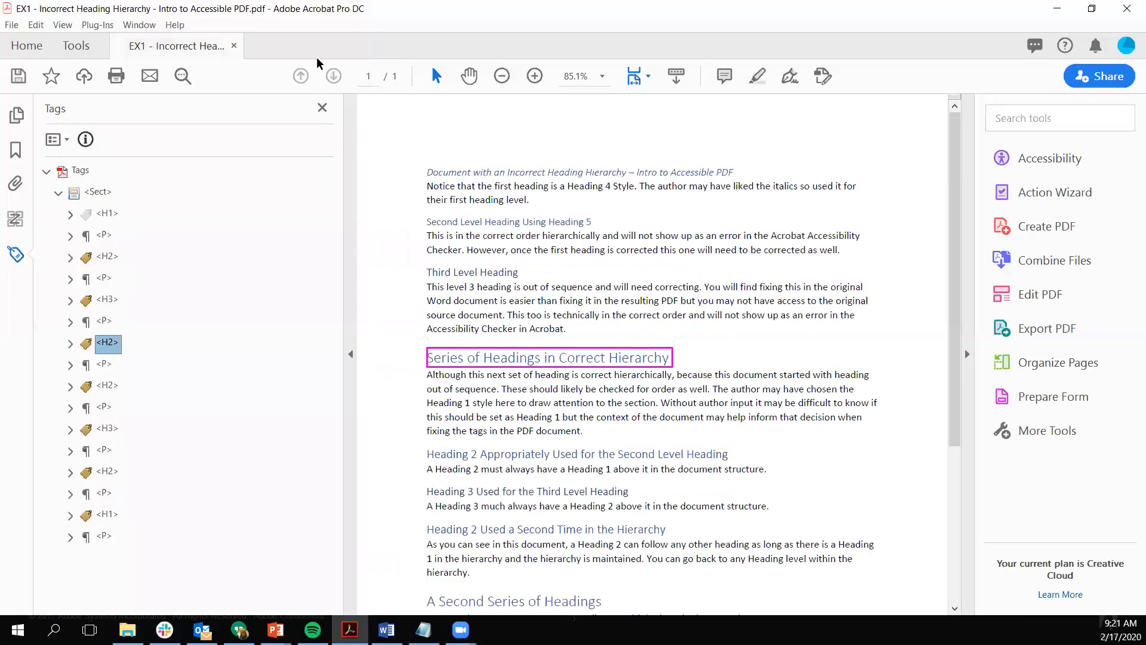
left_click(127, 630)
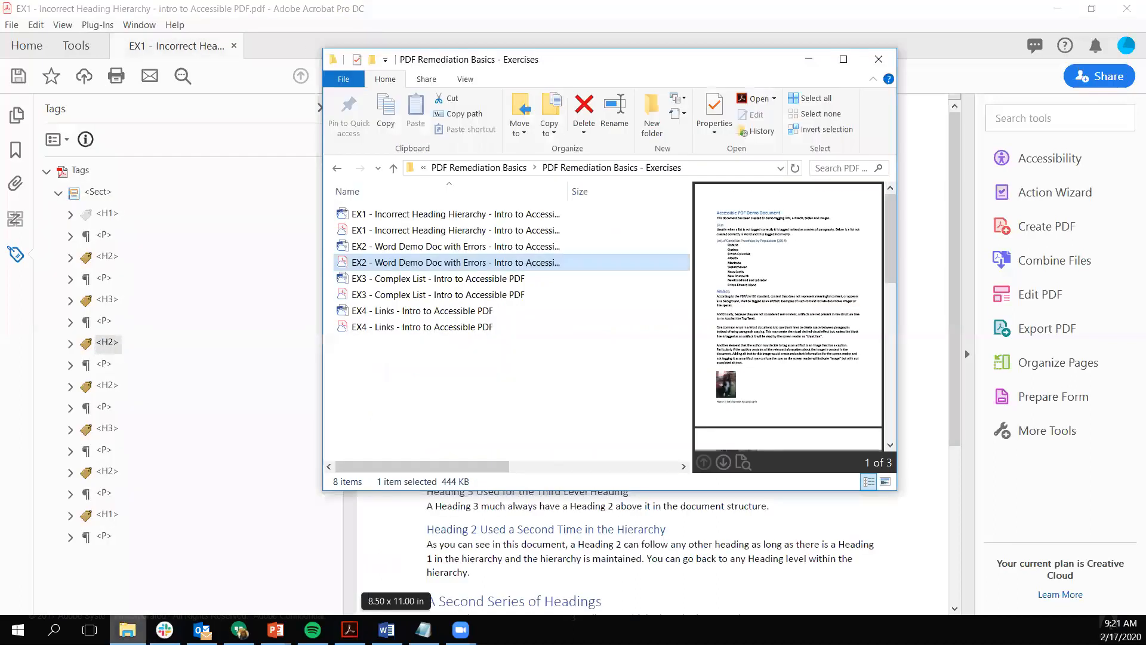
double_click(397, 263)
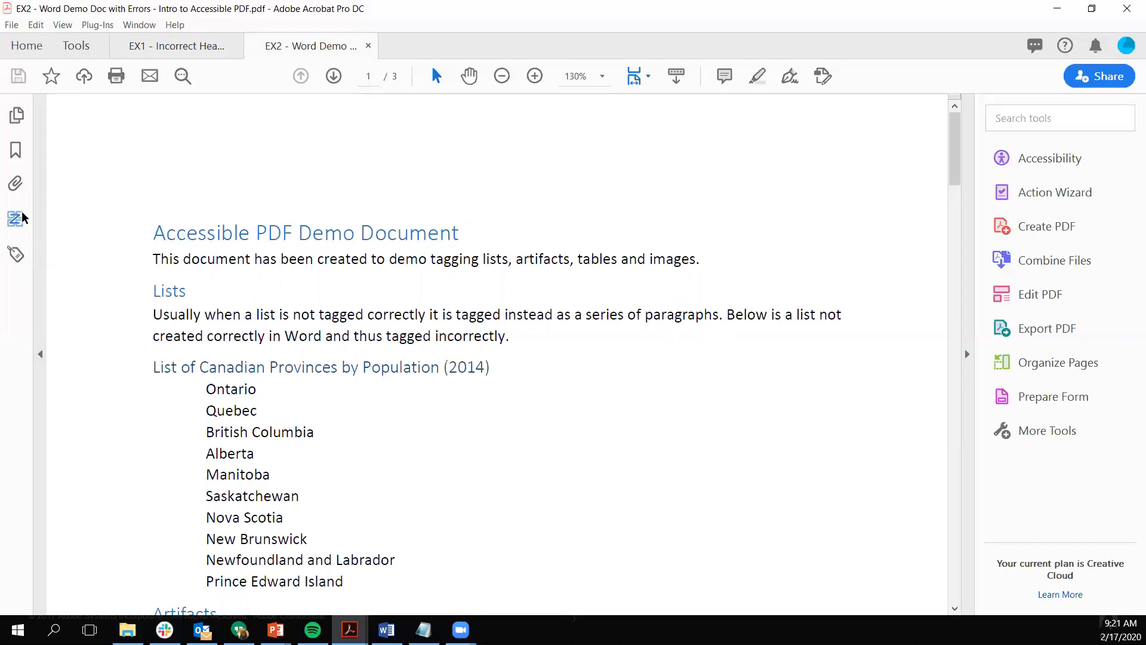
left_click(16, 254)
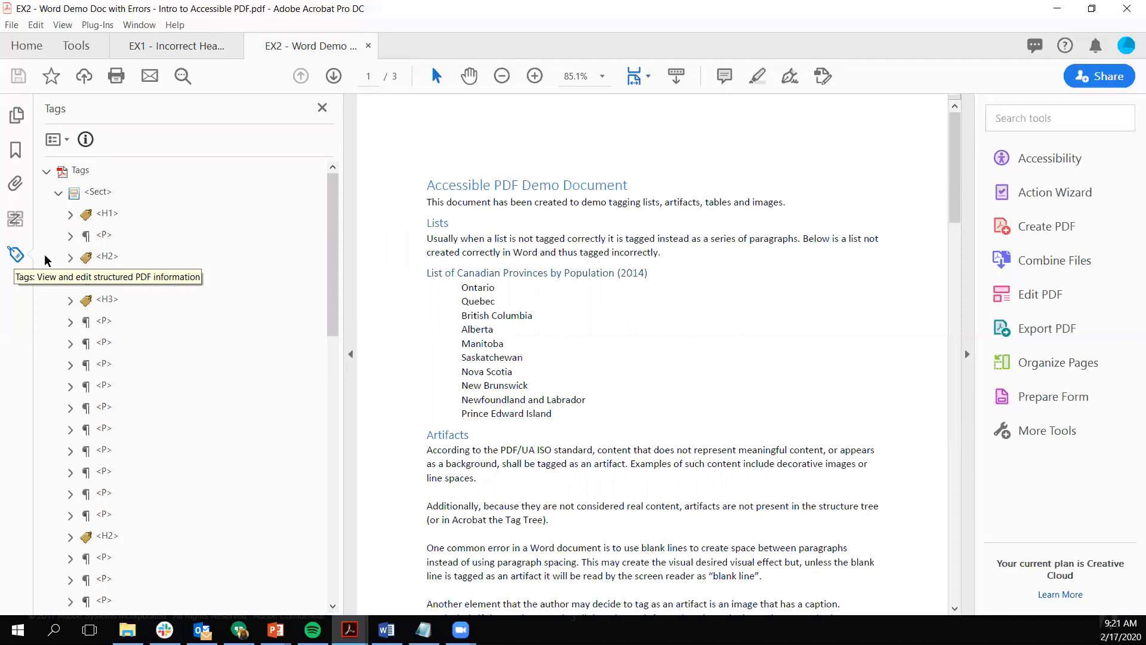
Examine which content each tag covers, from the Sect tag down to the "List of Canadian Provinces by Population (2014)" heading
left_click(105, 195)
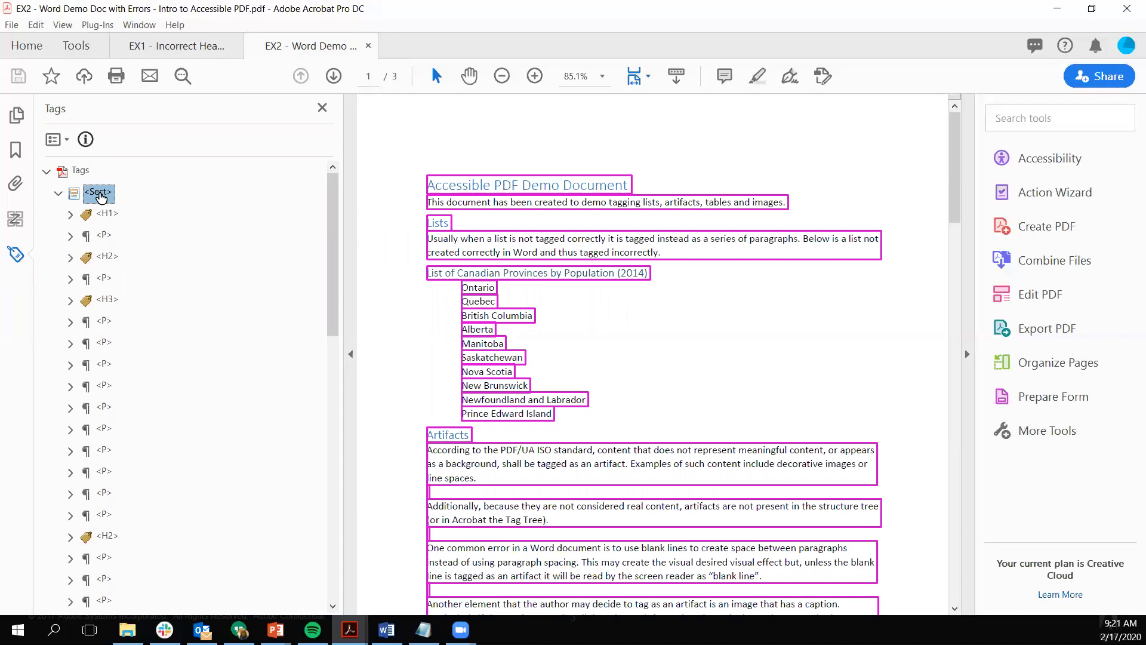
key("Down")
key("Down")
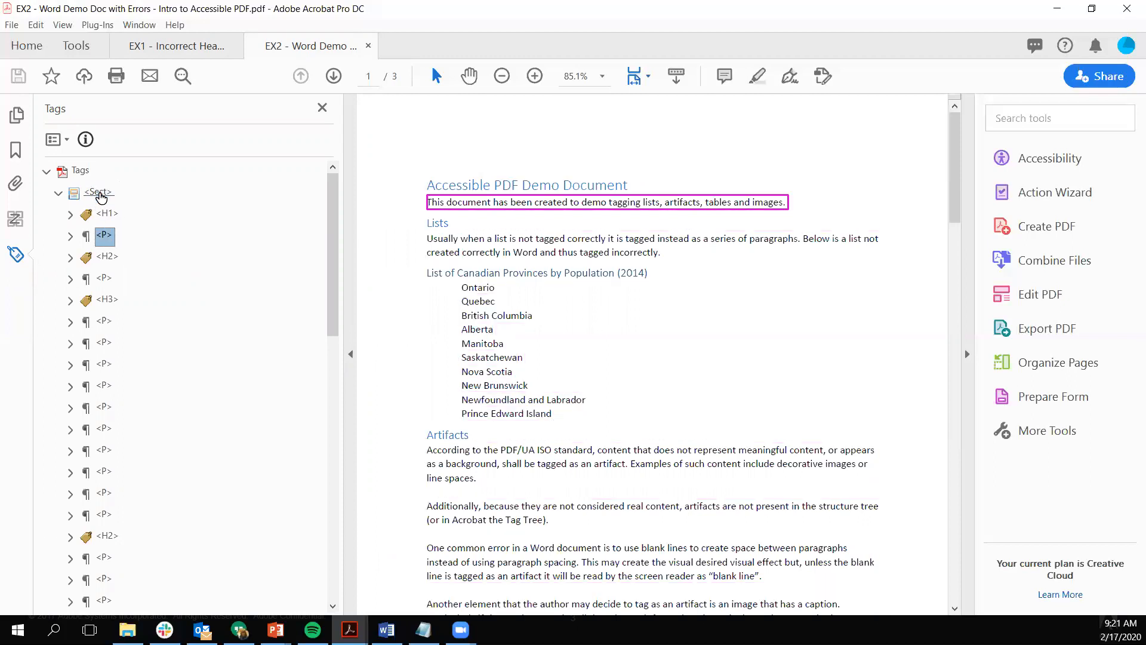
key("Down")
key("Down")
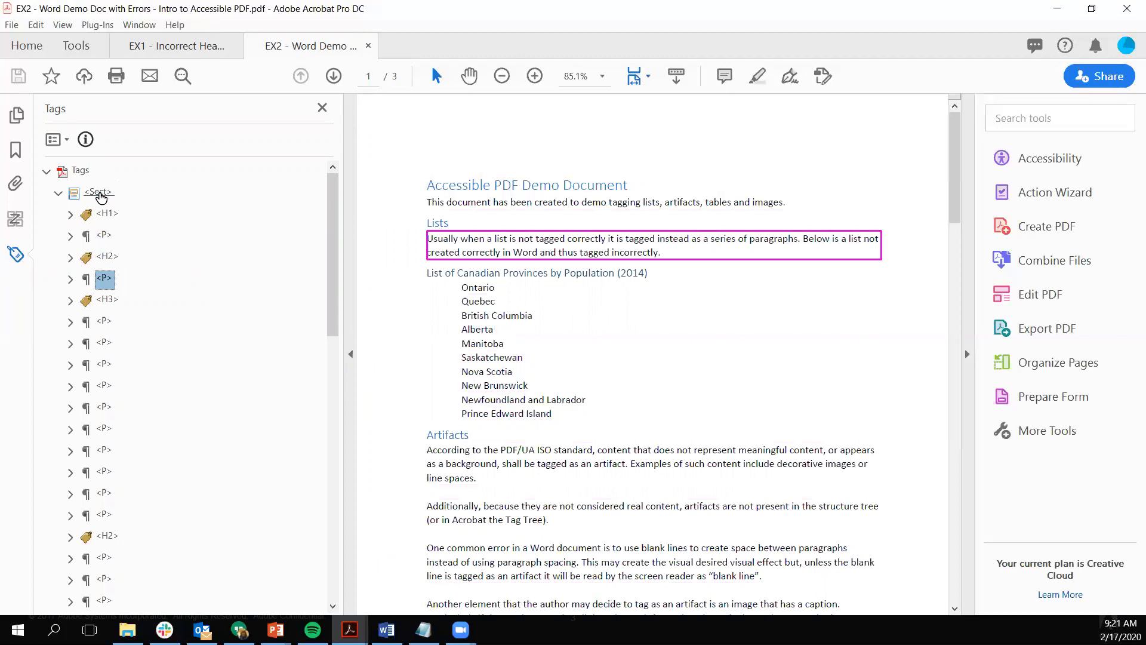
key("Down")
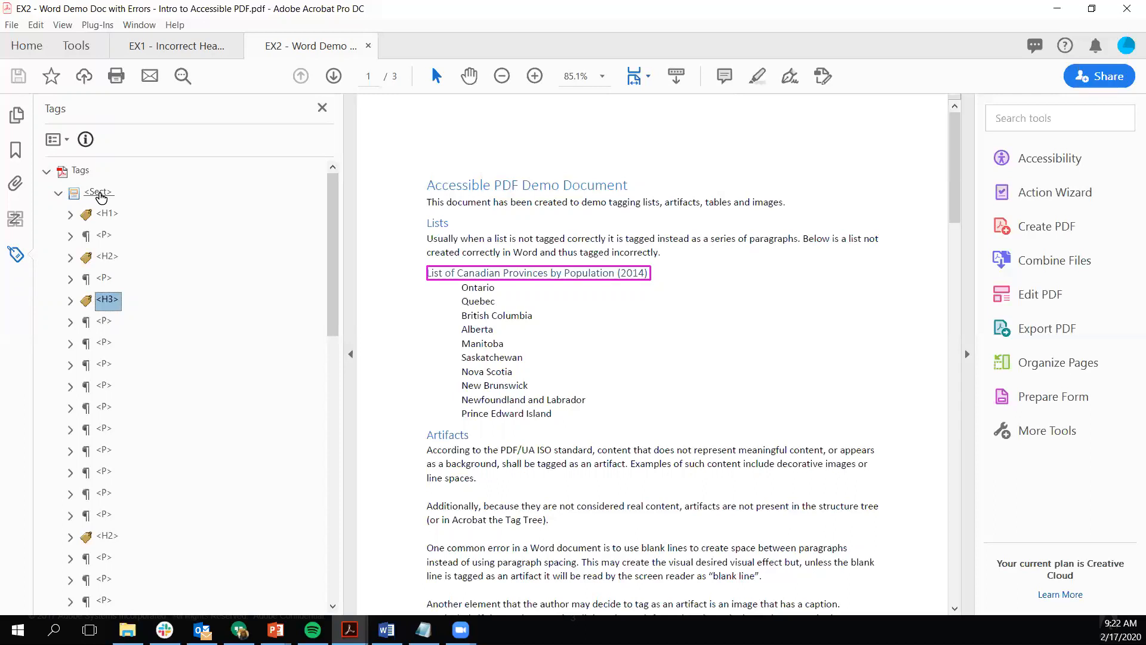
Add a new tag of type List directly after the H3 tag of the Canadian provinces heading
right_click(104, 302)
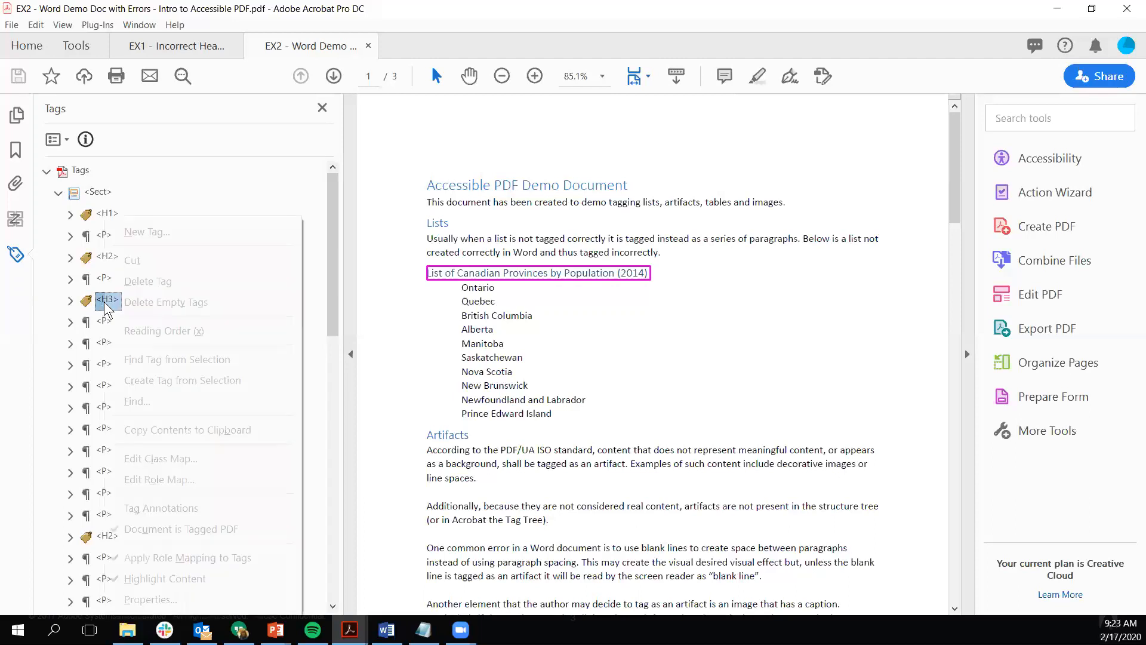
left_click(157, 232)
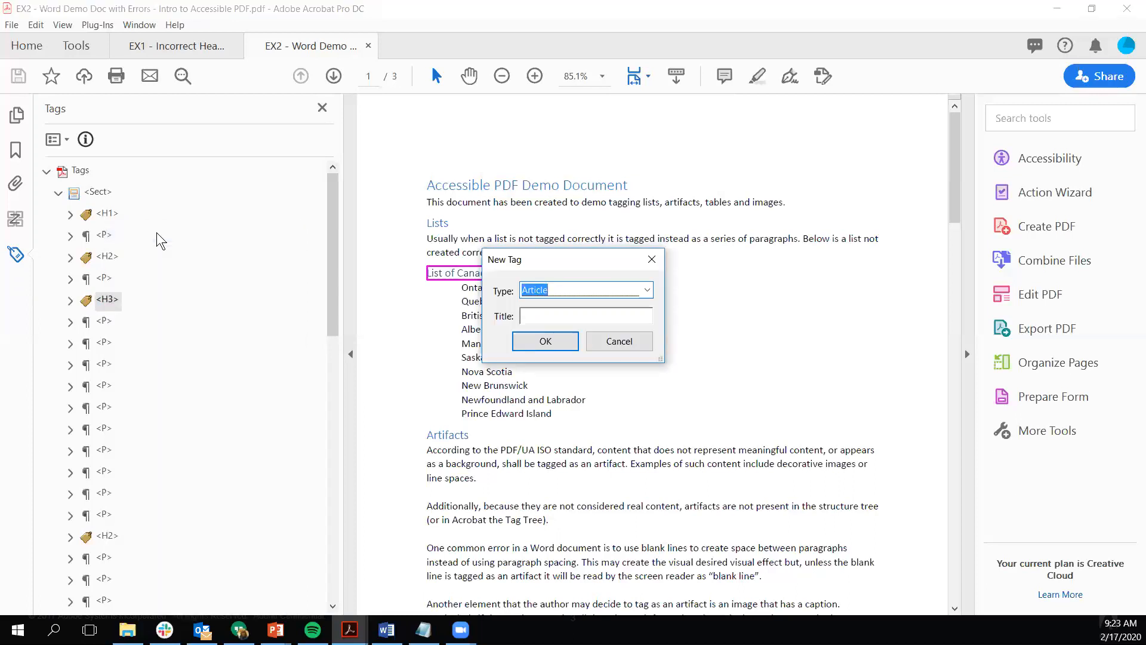
left_click(645, 292)
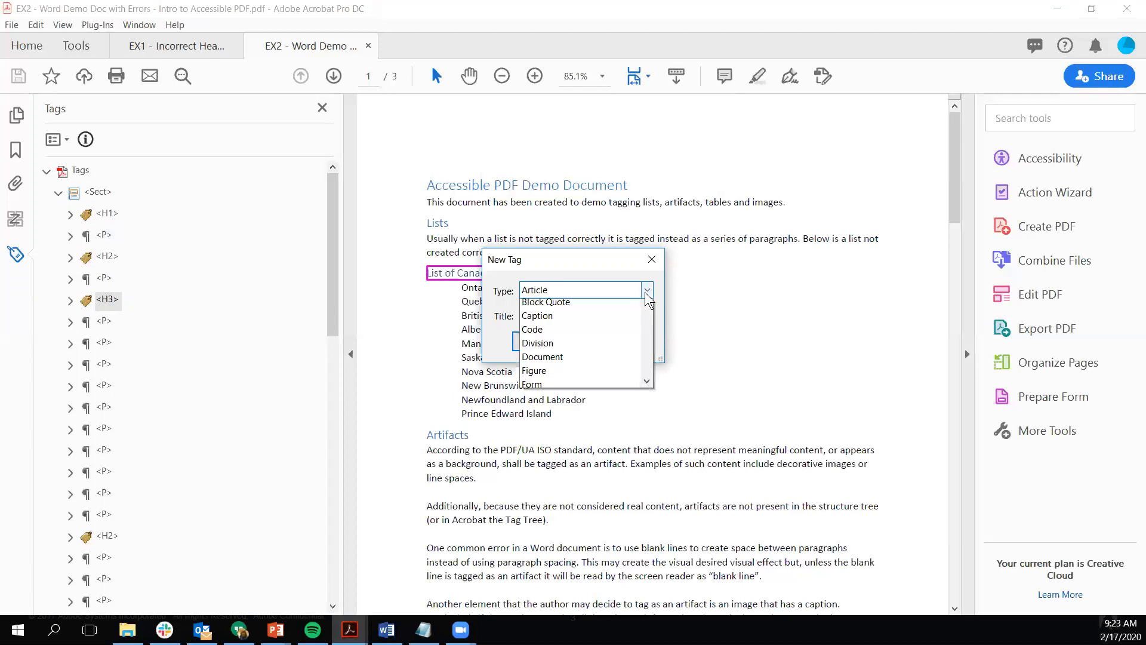
left_click_drag(649, 327, 645, 364)
left_click(593, 415)
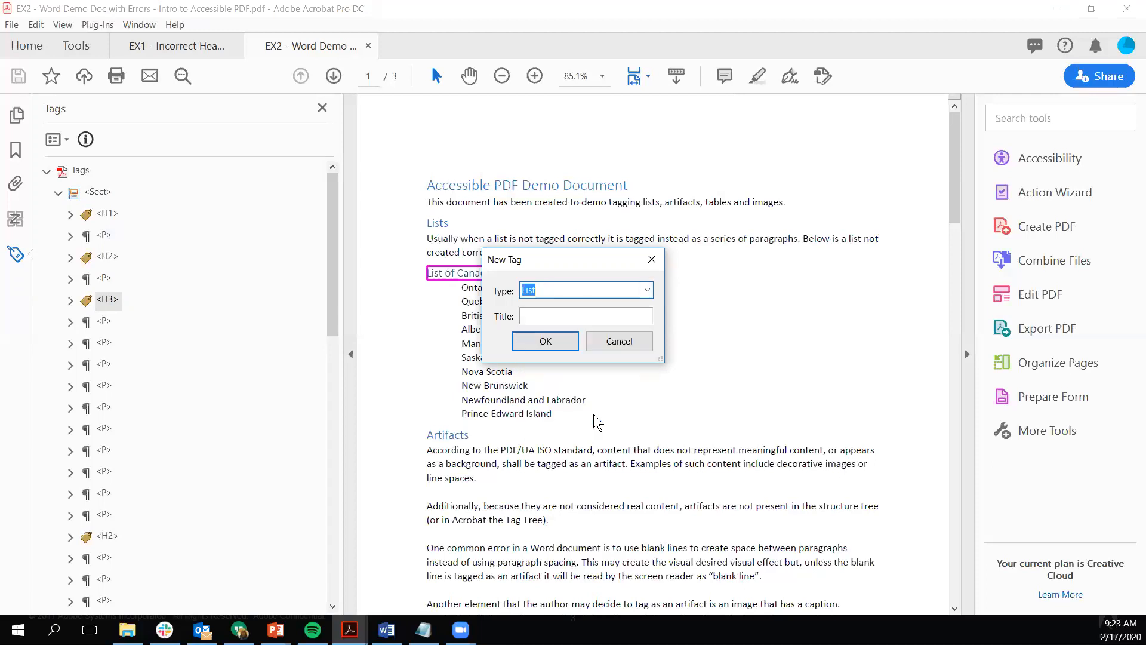
left_click(552, 338)
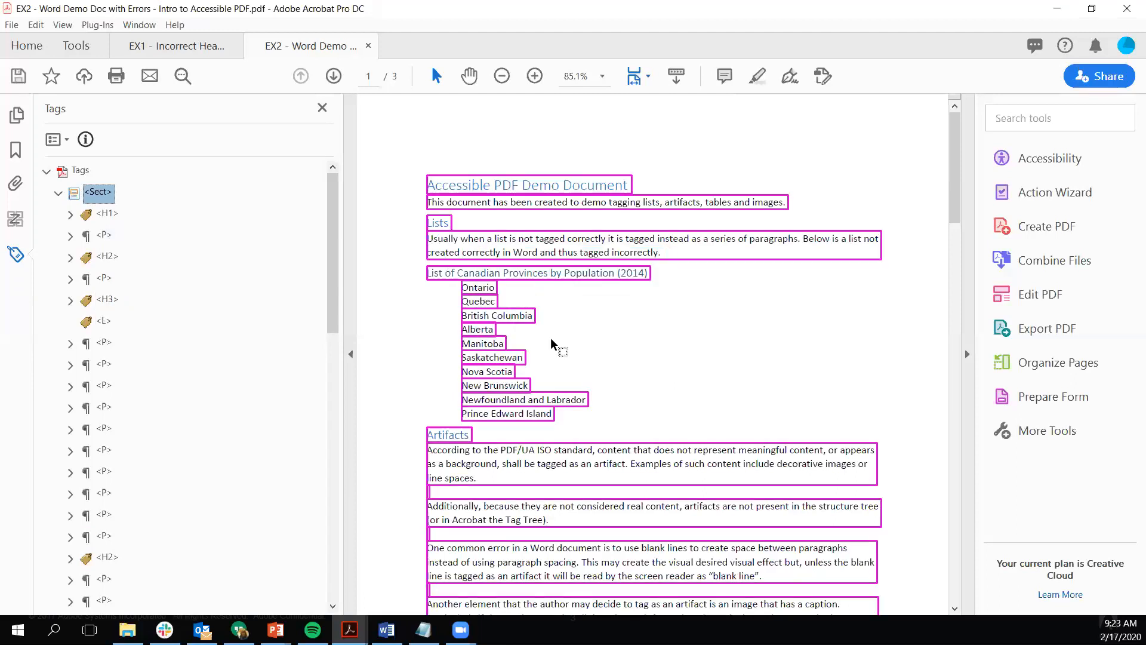
Check the H3 heading, the new L tag and each paragraph tag from Ontario to Prince Edward Island against the page content
left_click(105, 302)
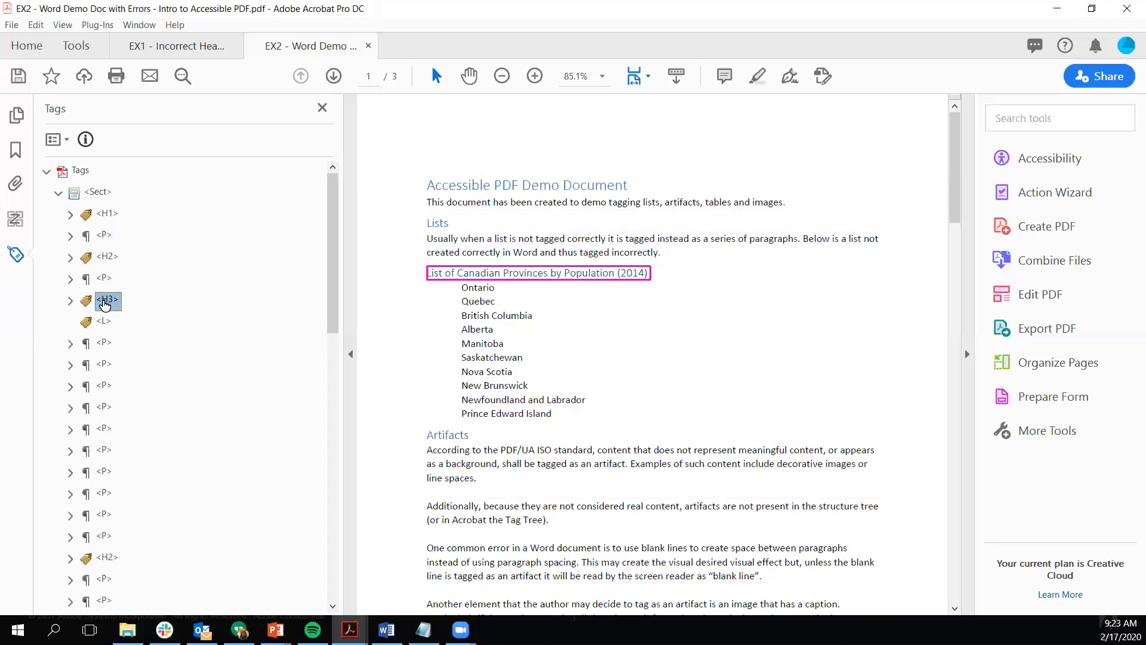
left_click(105, 323)
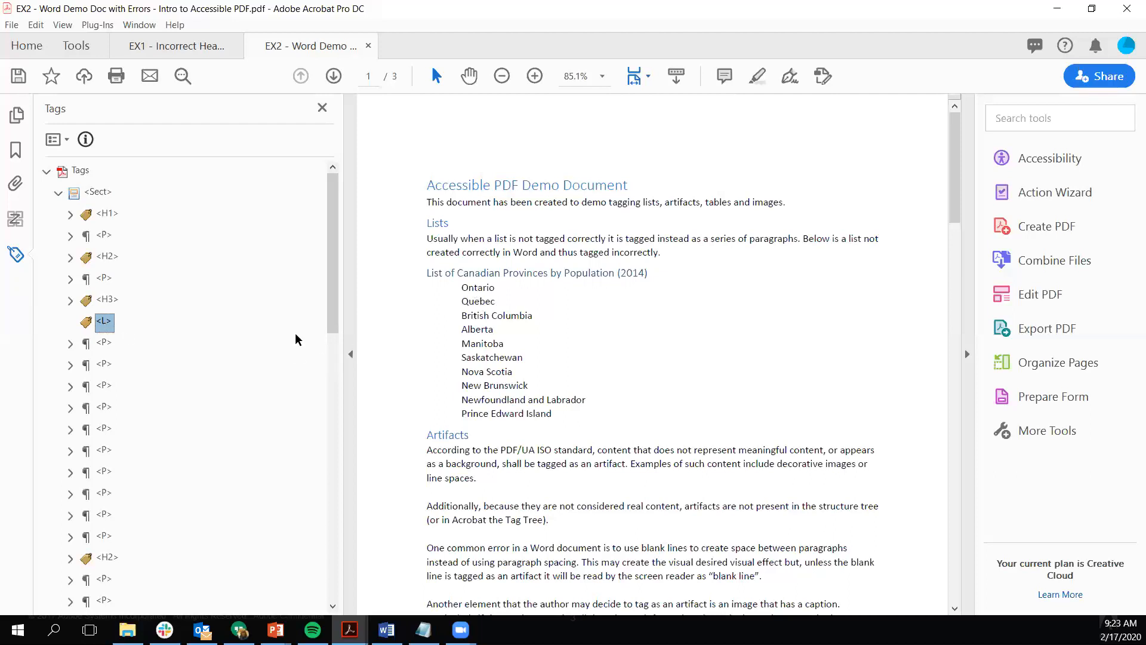
left_click(104, 345)
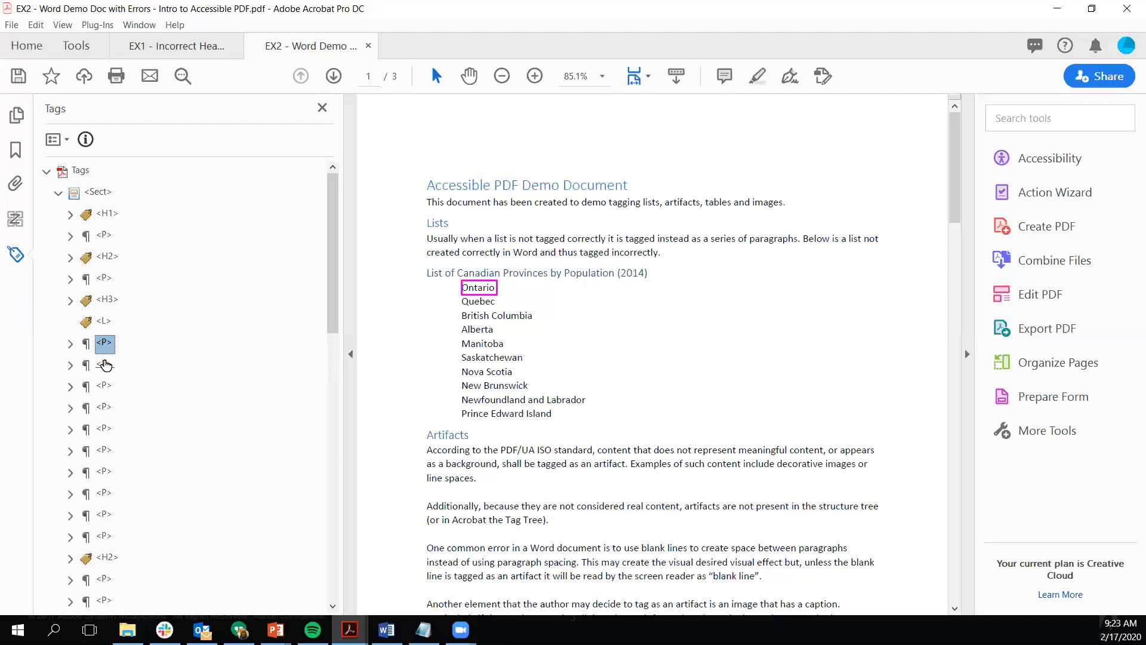
left_click(105, 365)
left_click(104, 386)
left_click(105, 408)
left_click(105, 428)
left_click(104, 450)
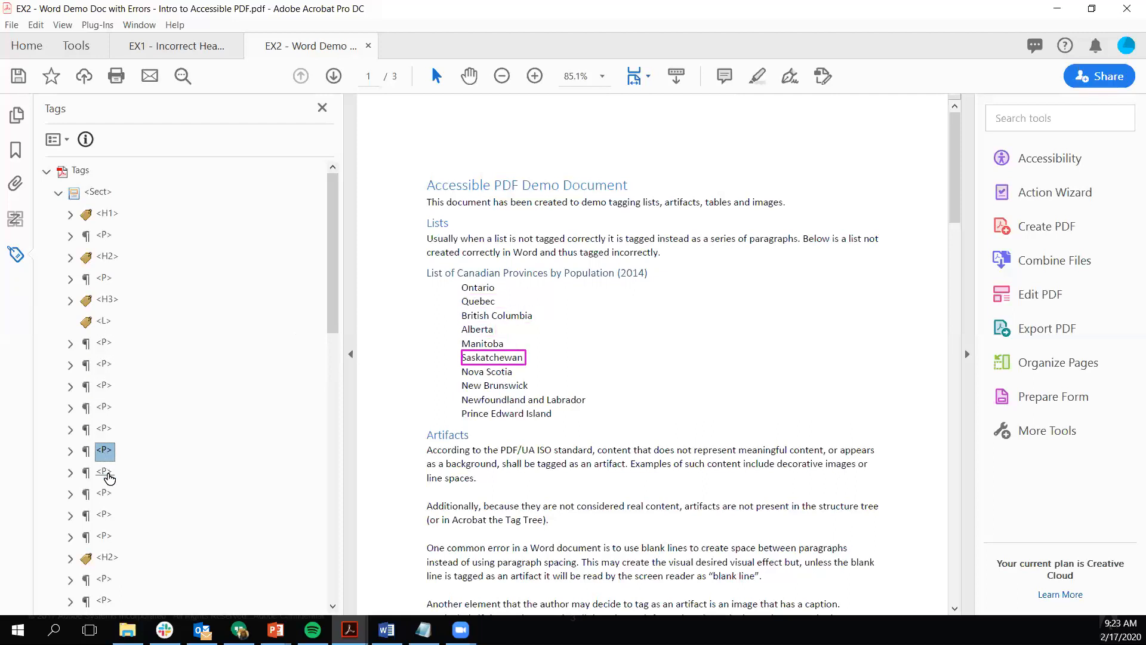
left_click(104, 472)
left_click(105, 493)
left_click(103, 516)
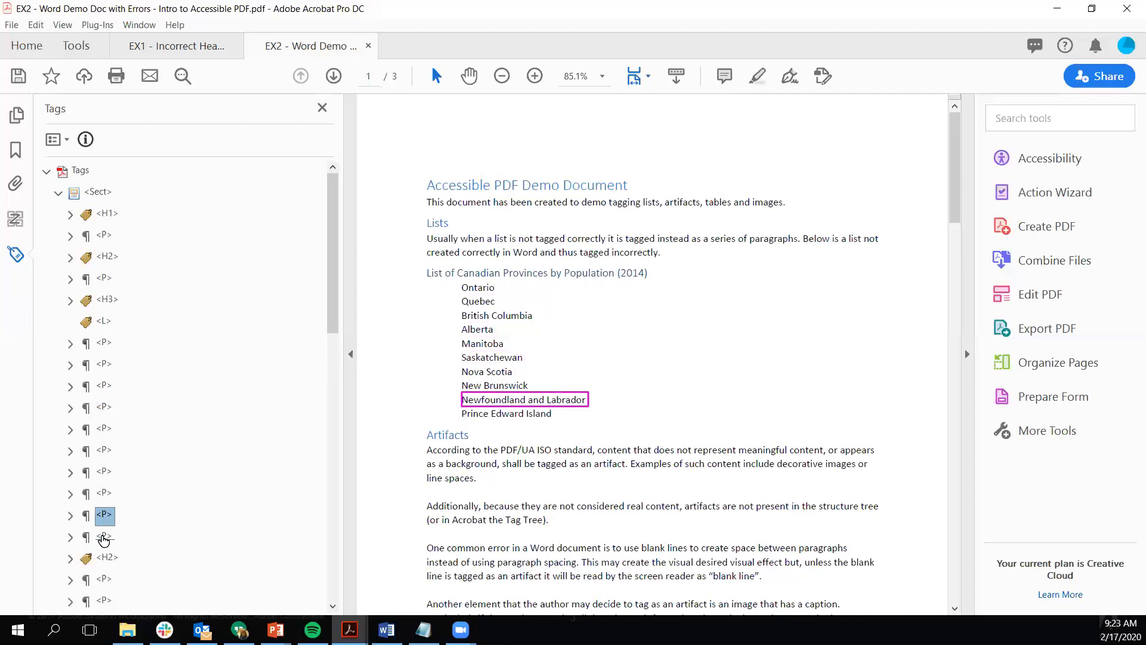
left_click(105, 537)
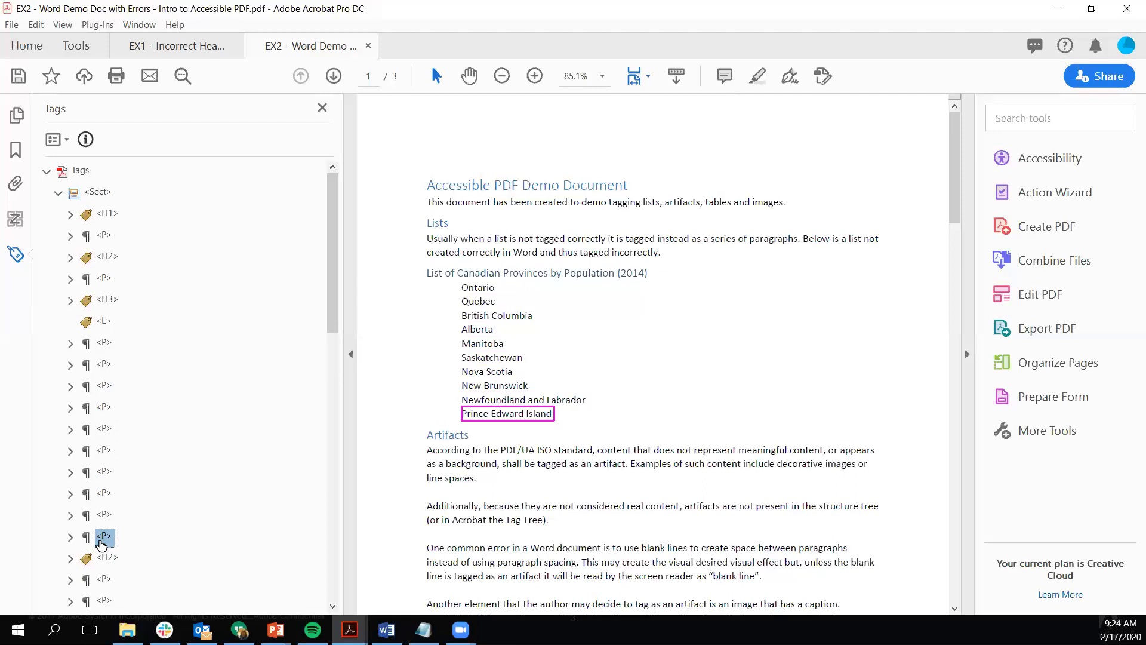
Change the tag type of all the province paragraphs, Ontario through Prince Edward Island, to List Item in one go
left_click(104, 344)
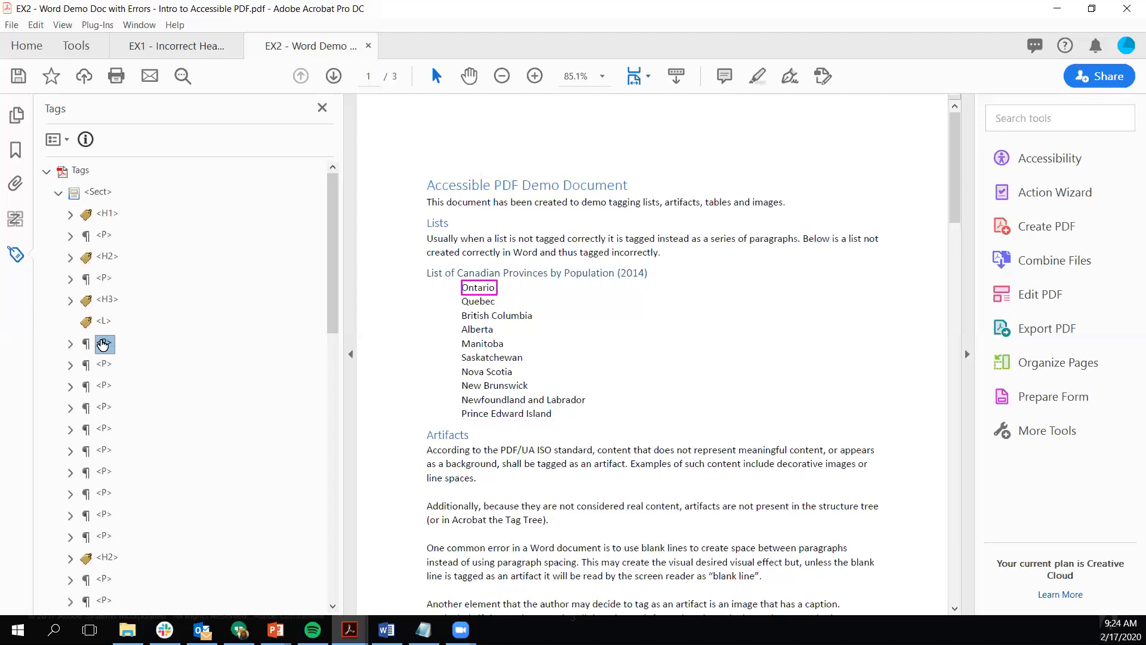
left_click(108, 541, "shift")
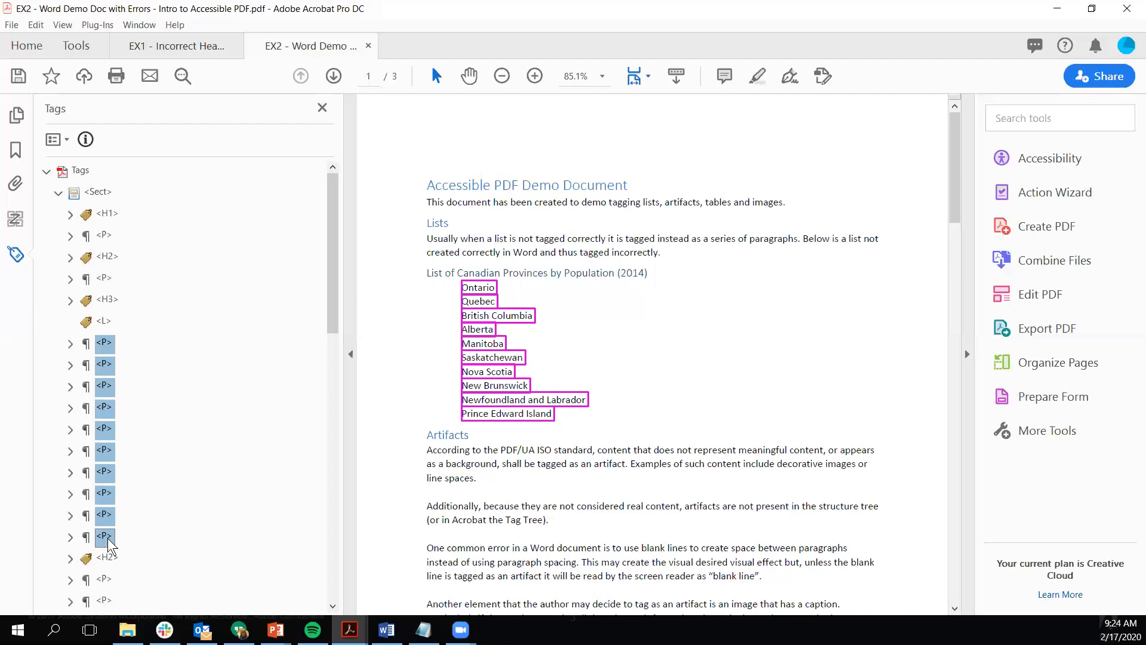
right_click(108, 539)
left_click(143, 517)
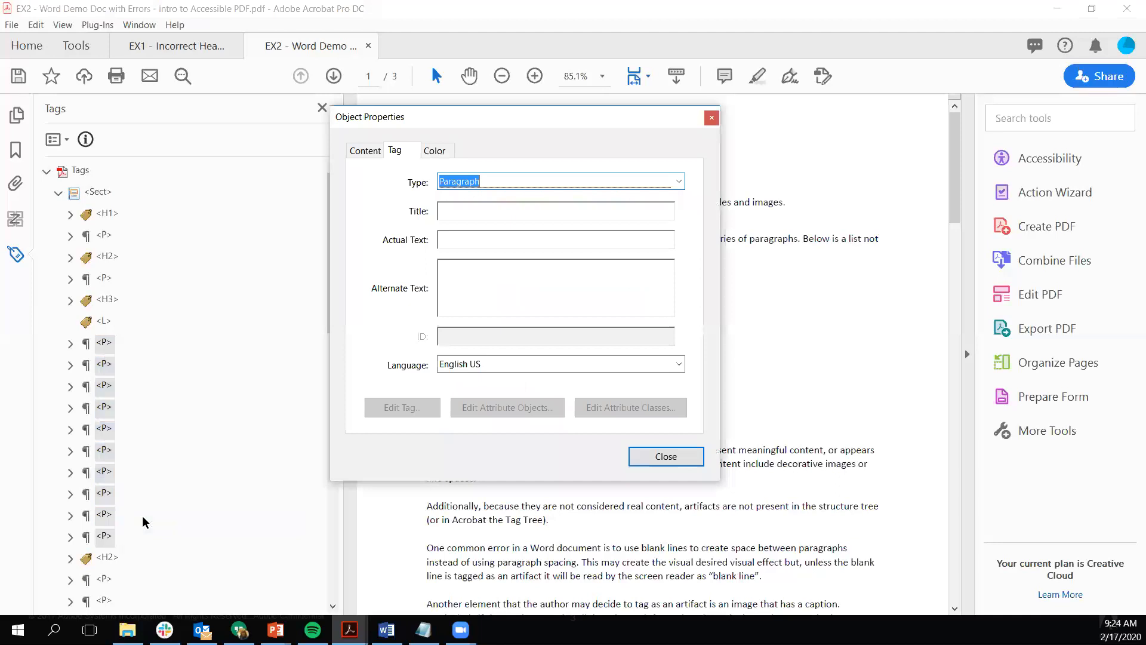
left_click(679, 181)
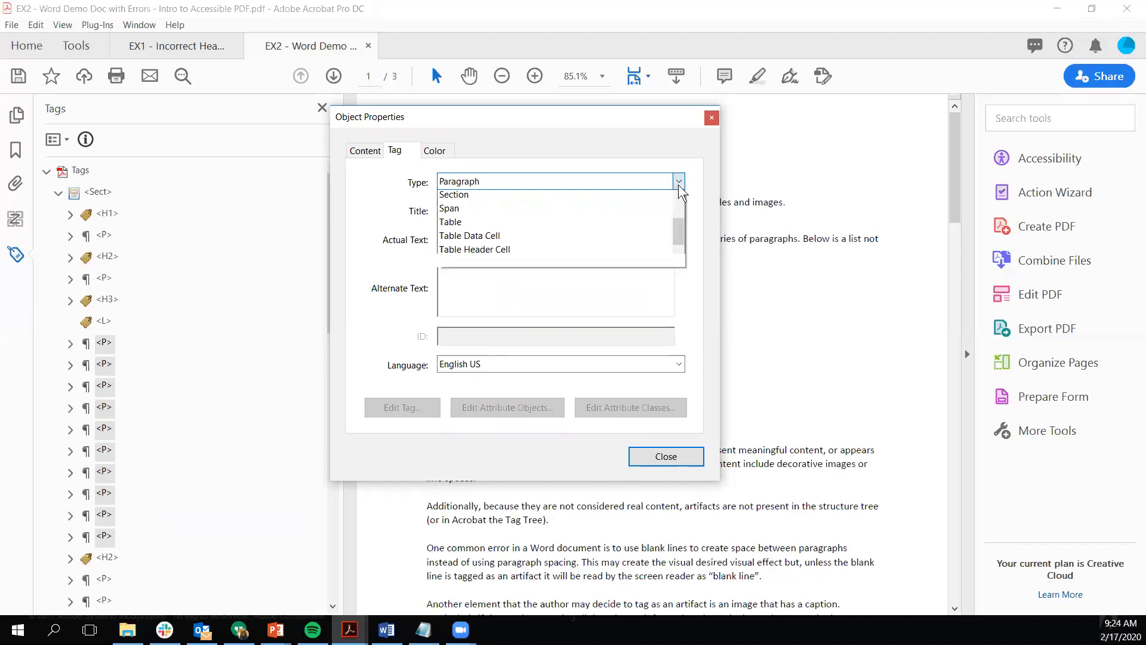
left_click_drag(682, 278, 682, 268)
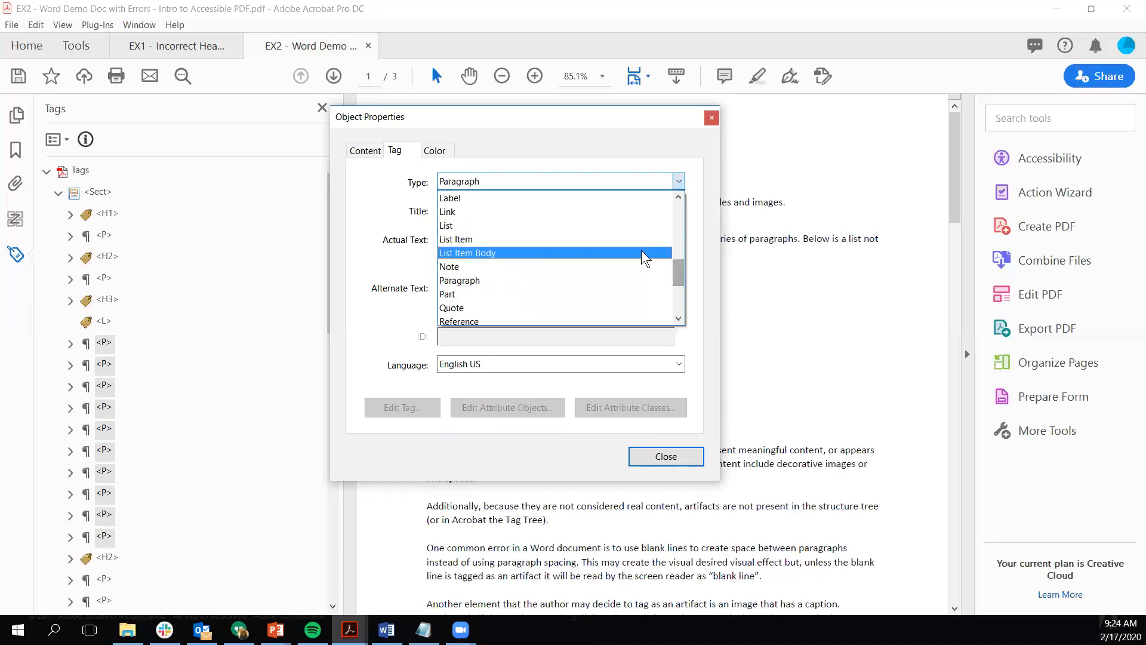
left_click(623, 239)
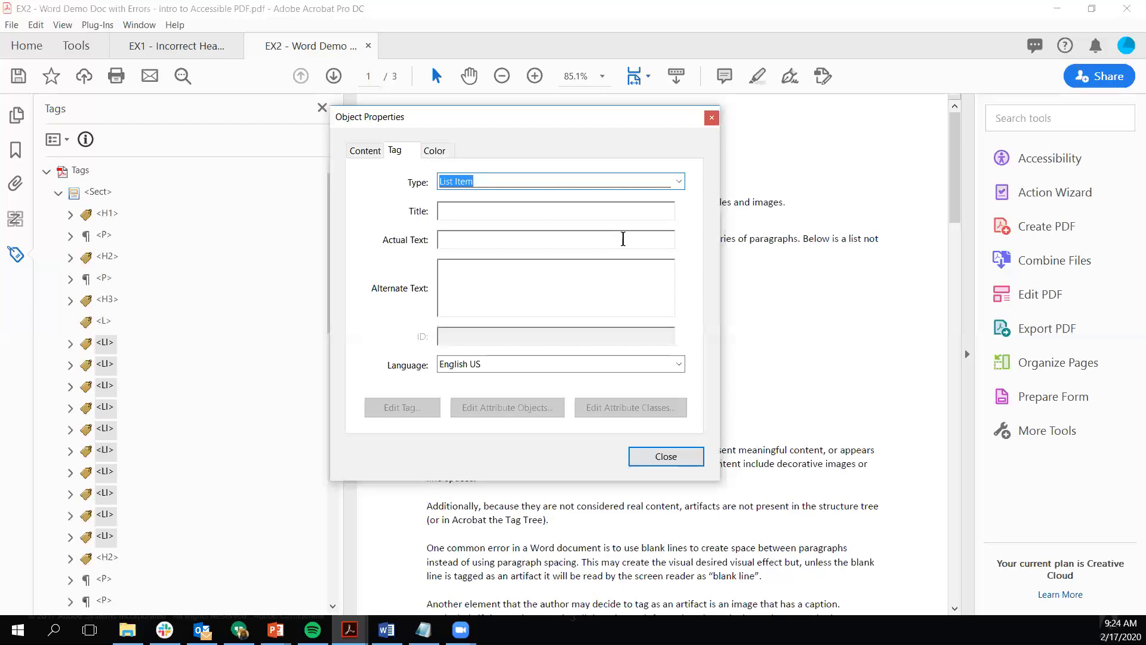
left_click(681, 454)
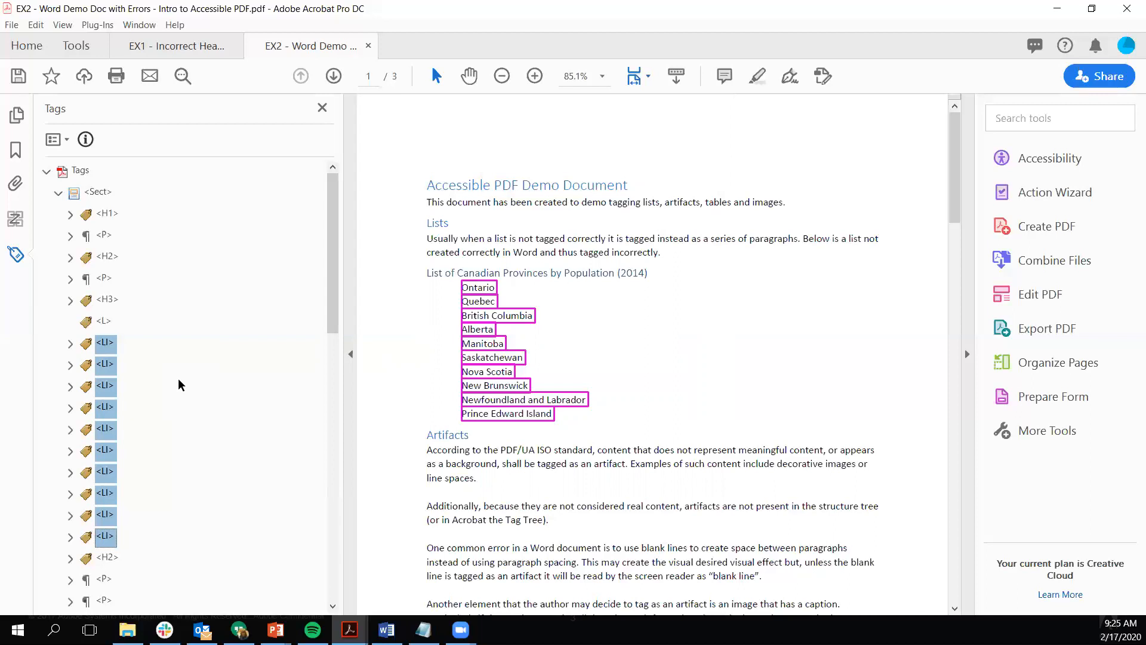
Cut the province LI tags and paste them as children of the L tag, checking the nesting and leaving the list collapsed
right_click(110, 345)
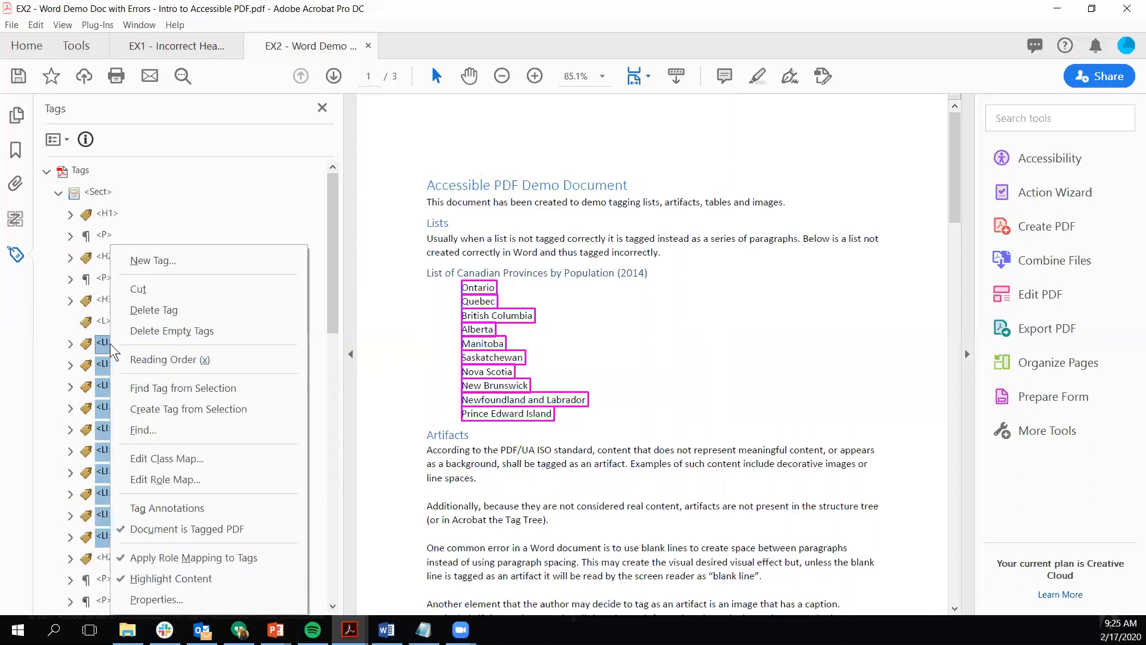
left_click(140, 290)
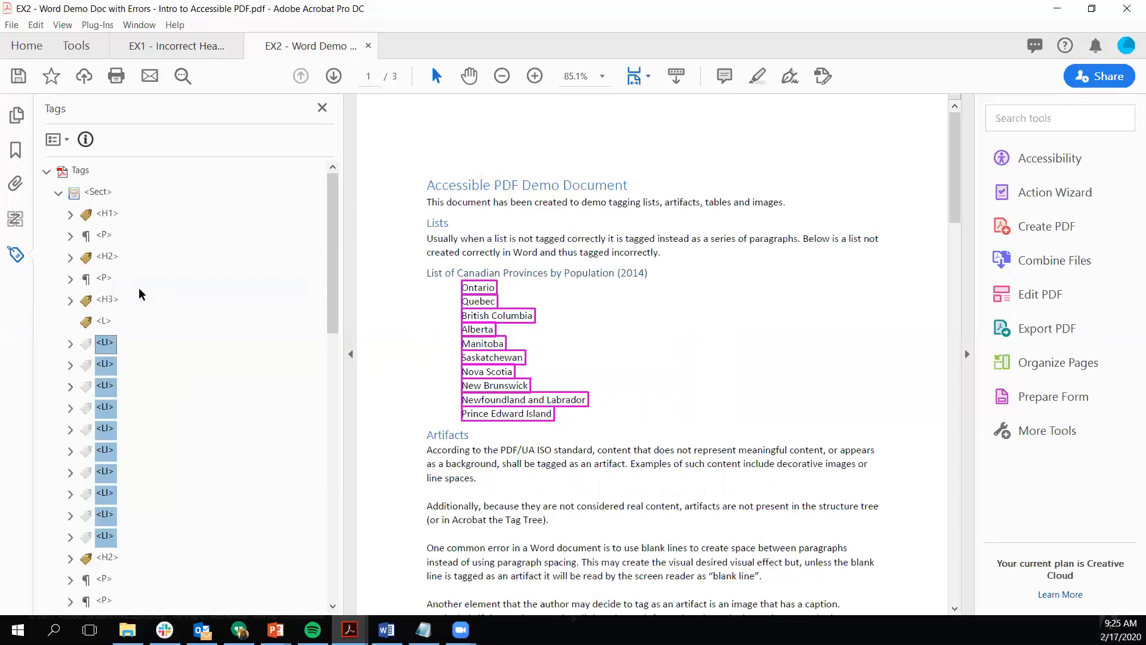
left_click(105, 323)
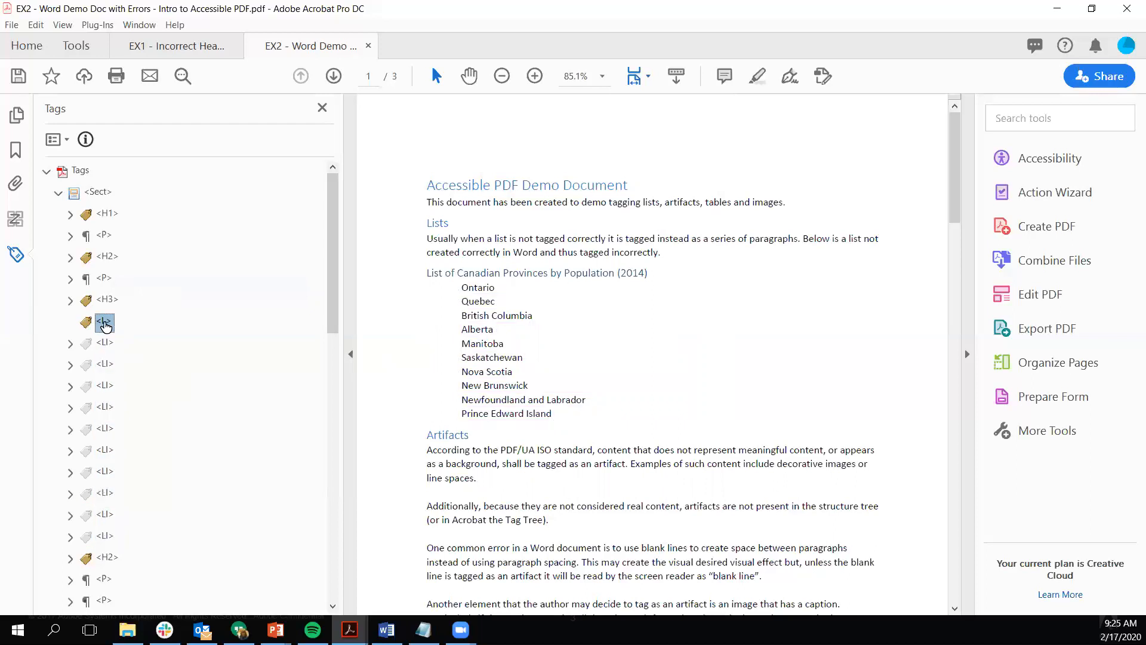
right_click(105, 323)
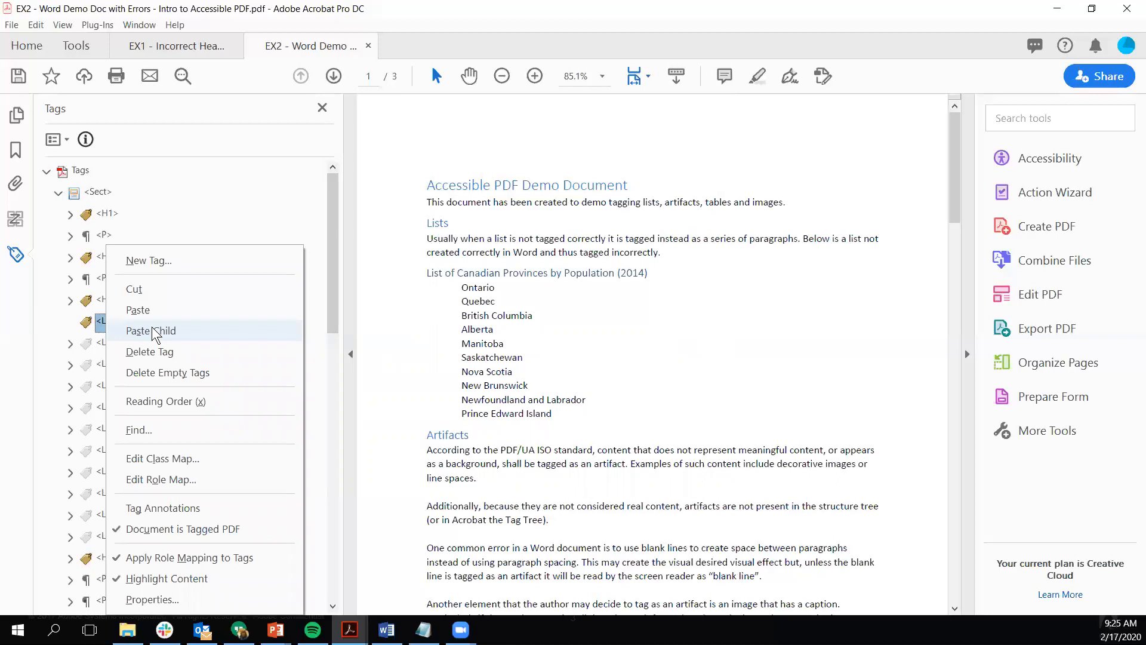
left_click(152, 332)
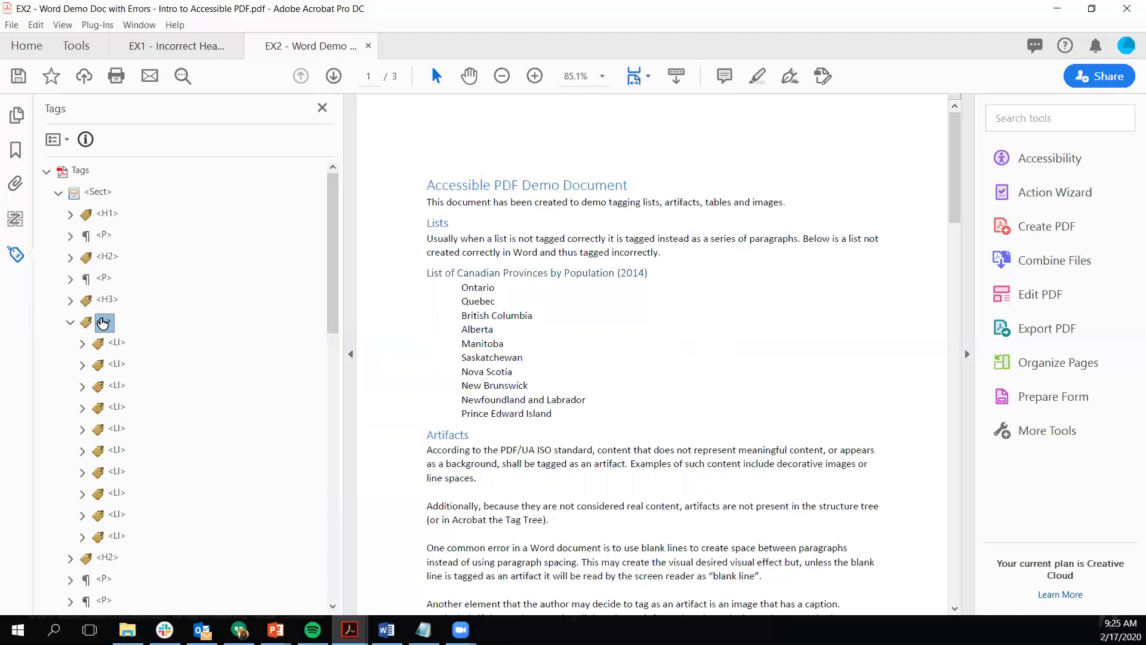
left_click(70, 323)
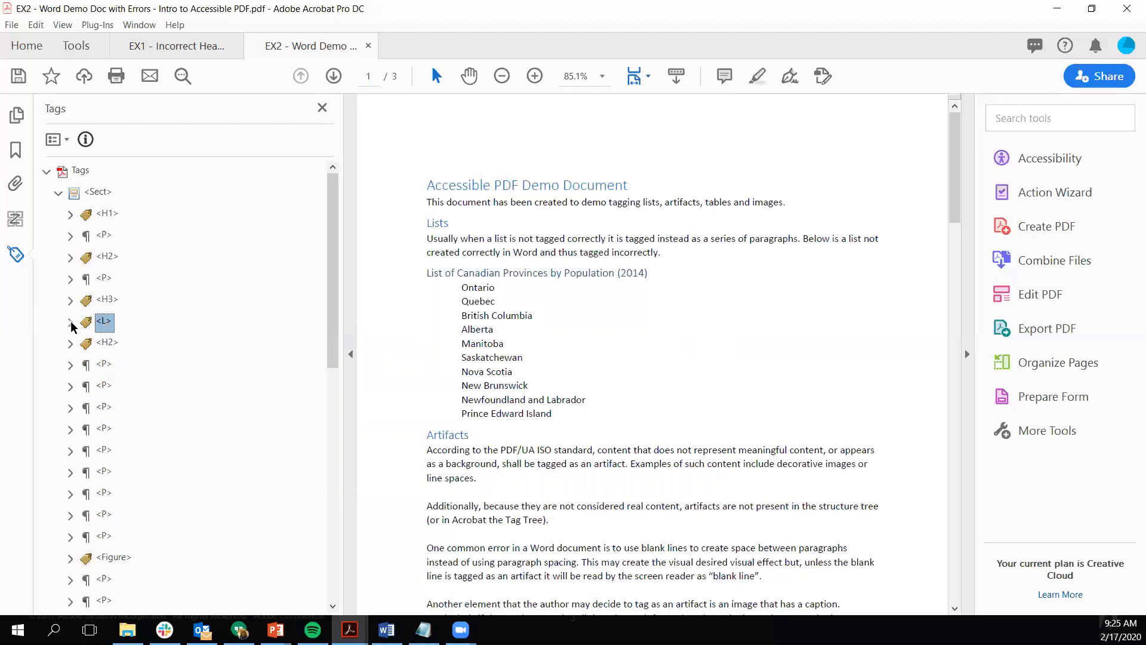
left_click(69, 322)
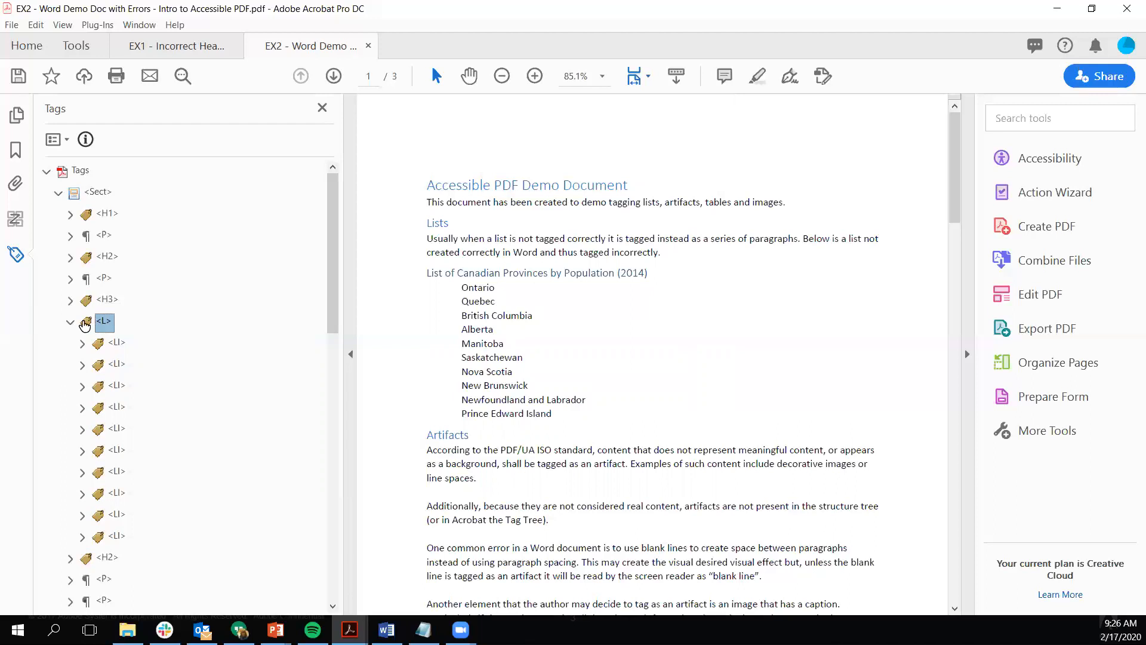
left_click(71, 322)
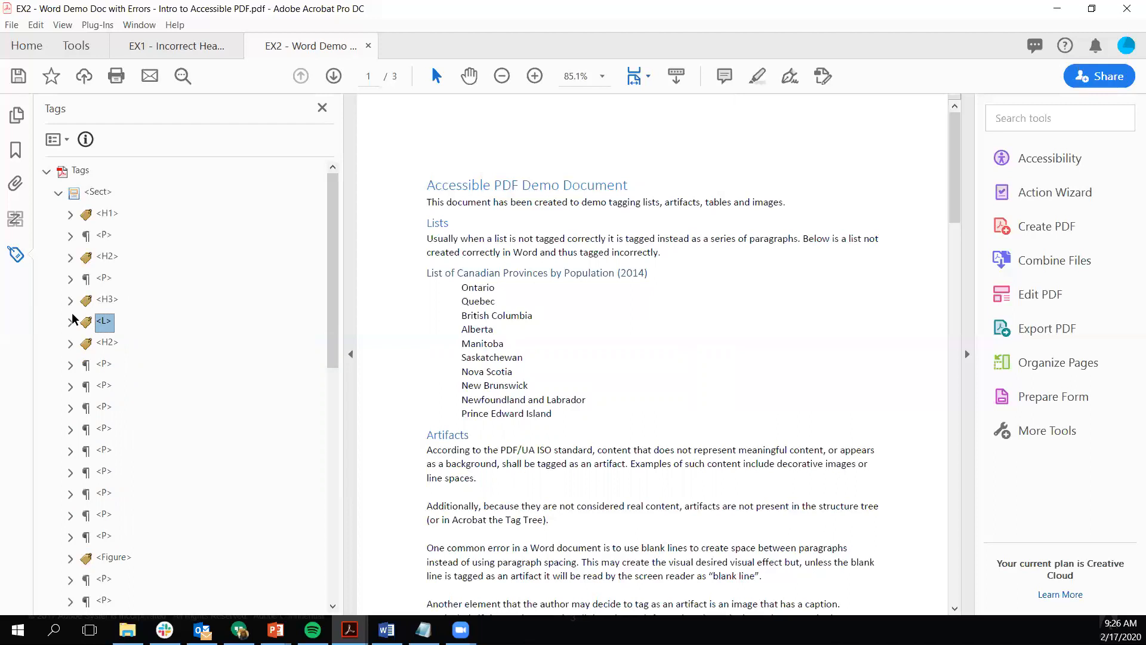
Check the tags from the Artifacts H2 heading through the following paragraphs against the page content, looking for tagged blank lines
key("Down")
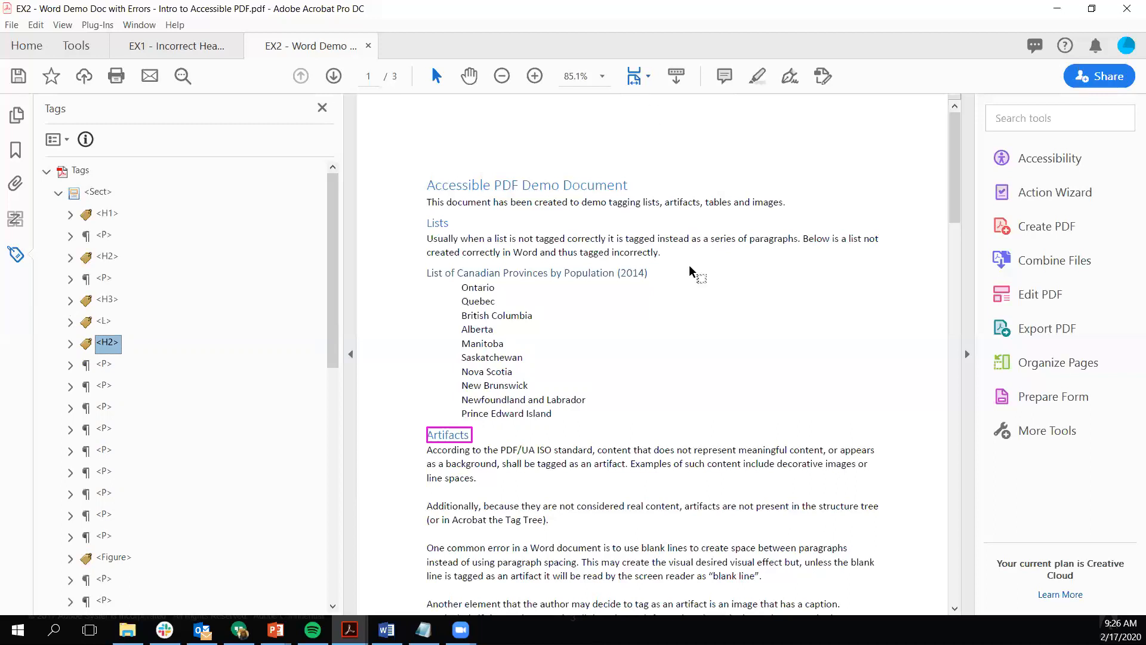
scroll(689, 263, "down", 4)
scroll(691, 265, "down", 3)
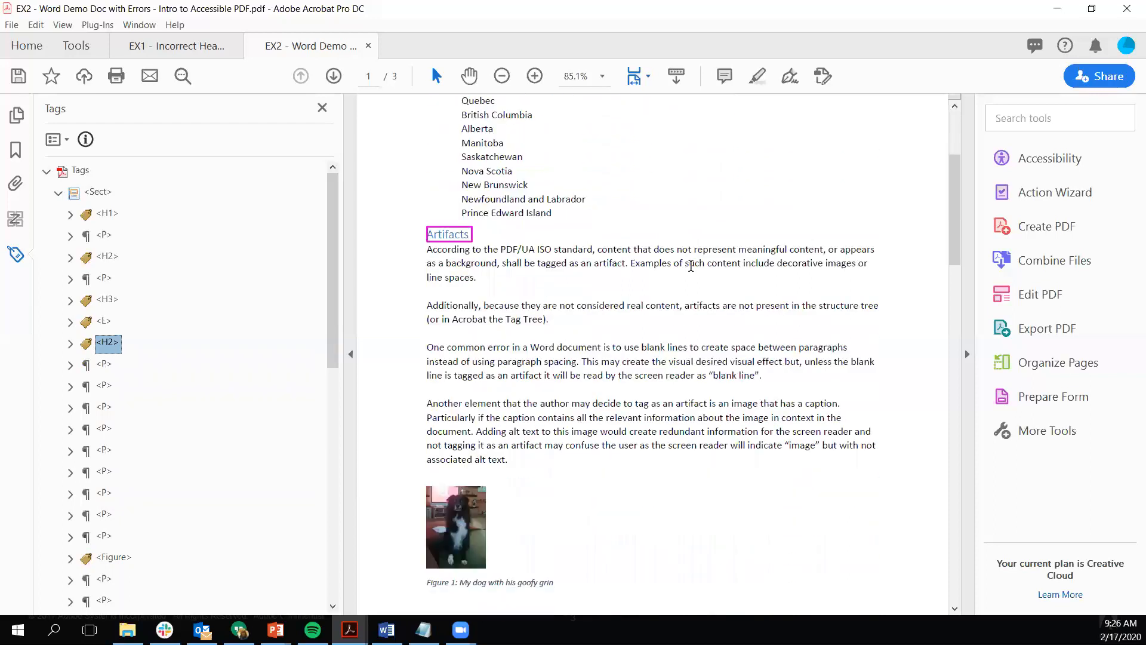
scroll(690, 265, "down", 2)
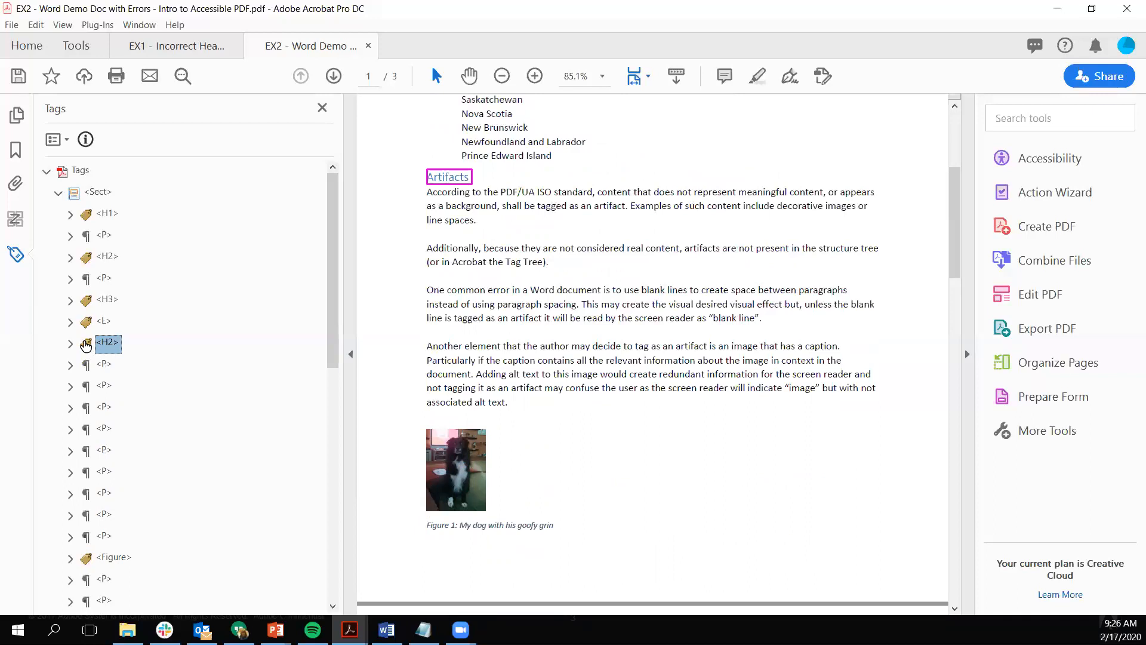
key("Down")
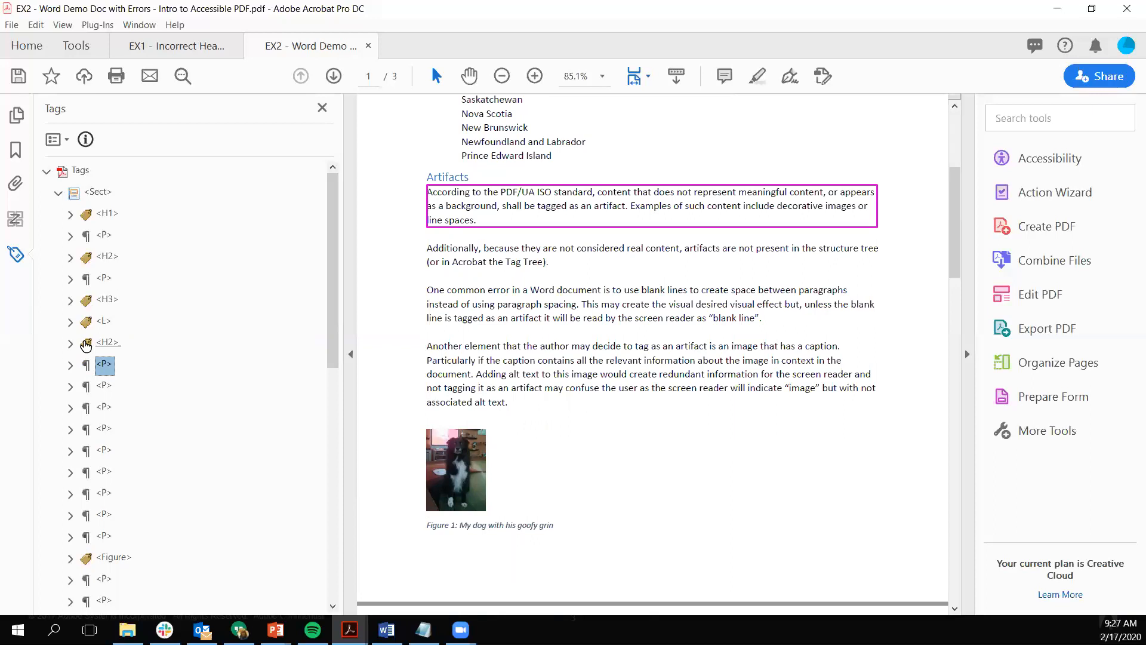
key("Down")
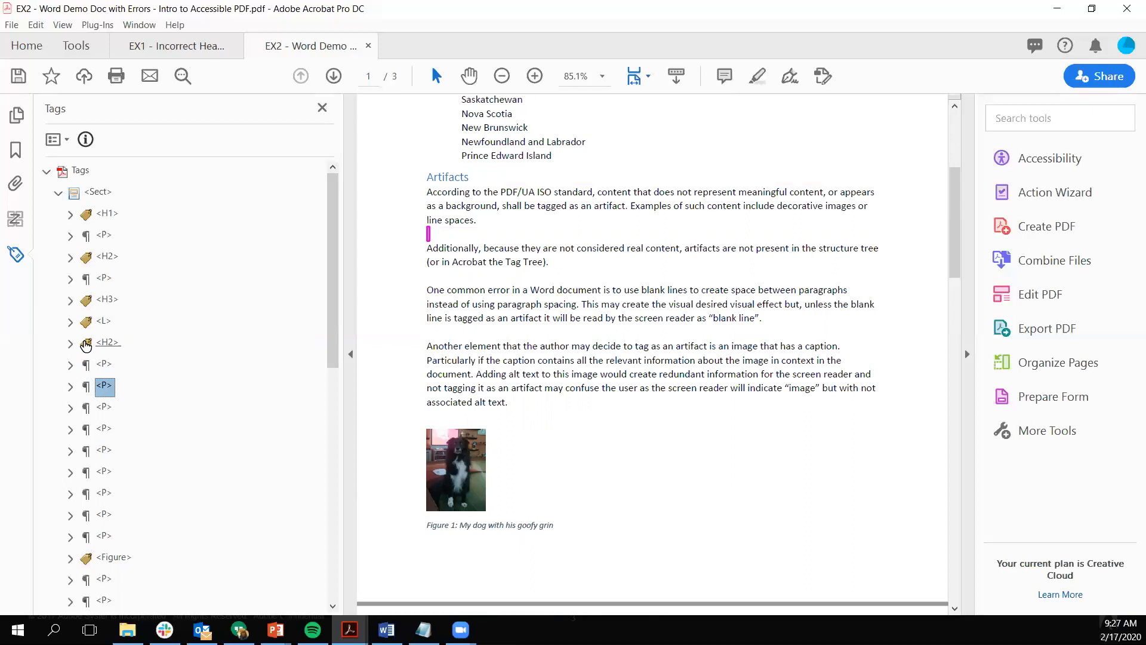
key("Down")
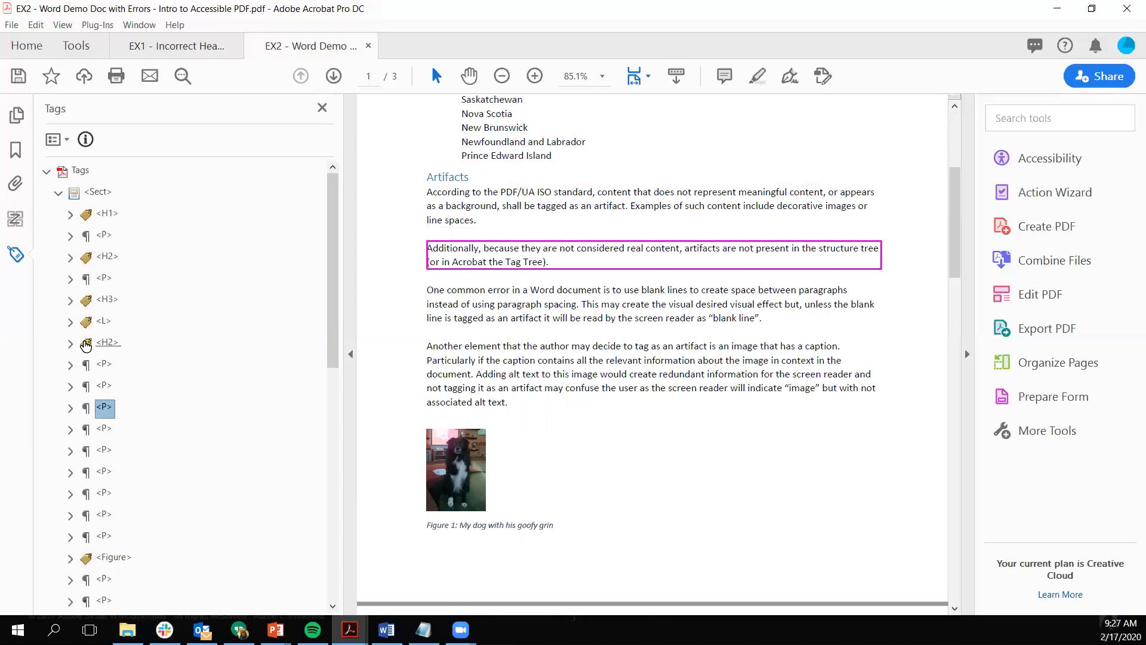
key("Down")
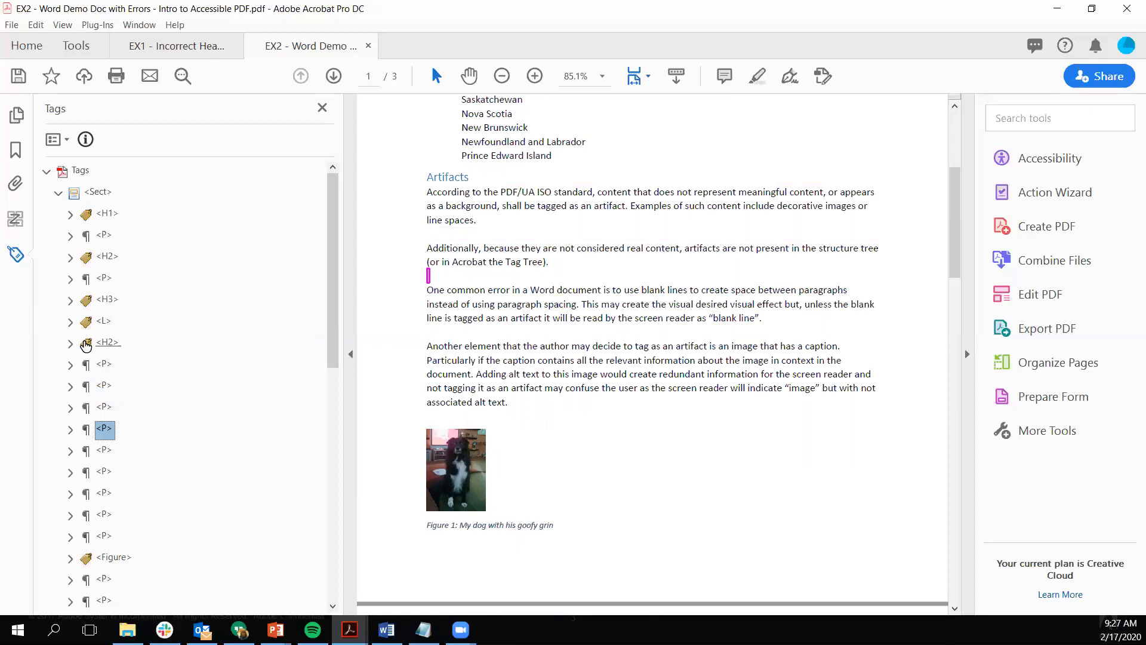
key("Down")
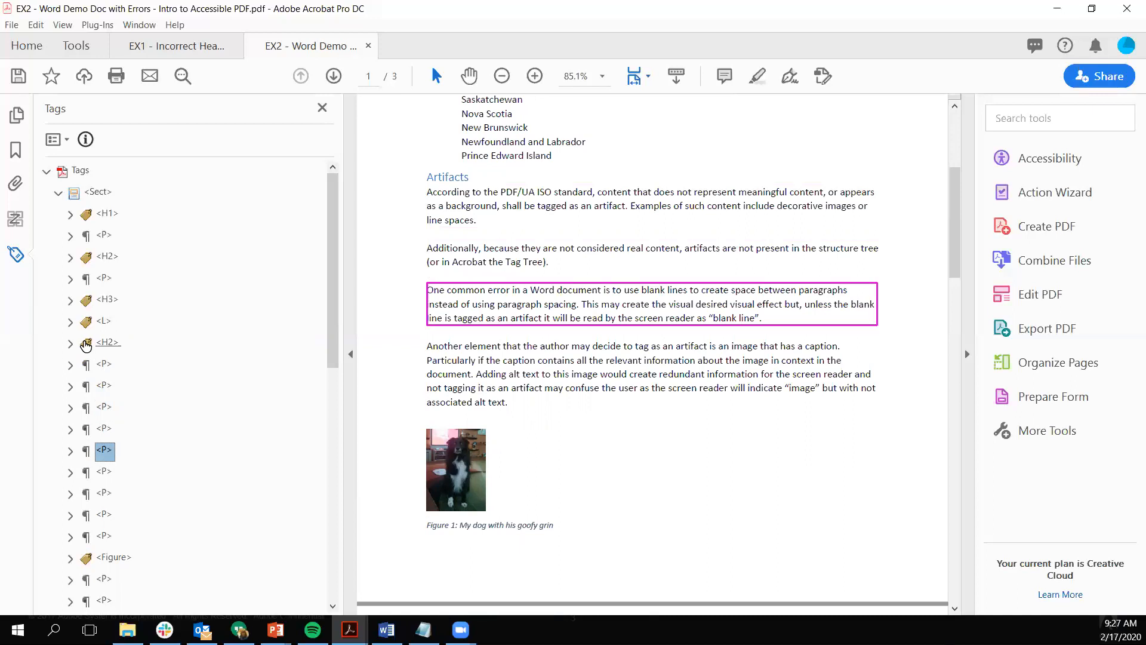
key("Down")
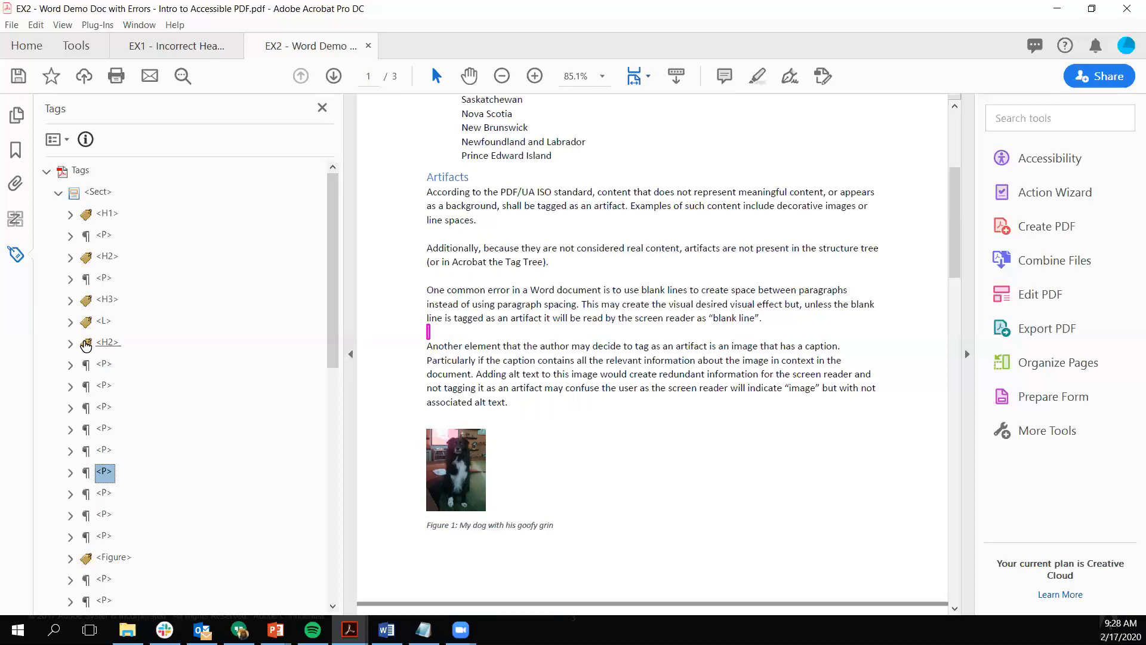
Use the Reading Order tool to mark the blank line after the first Artifacts paragraph as Background/Artifact
left_click(106, 365)
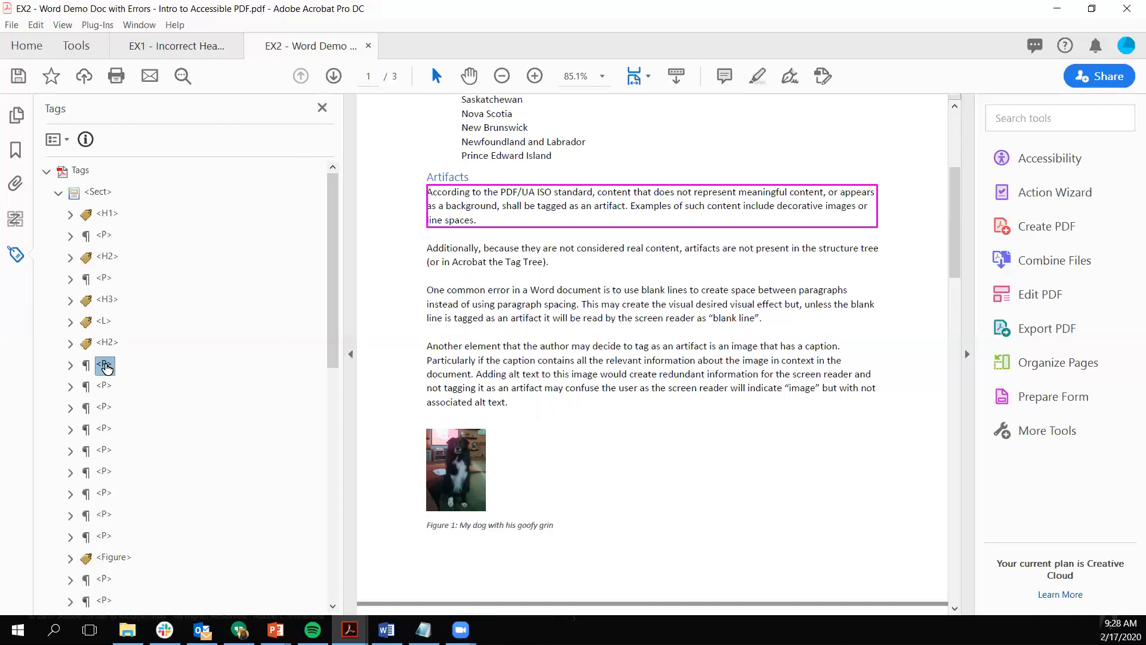
left_click(105, 388)
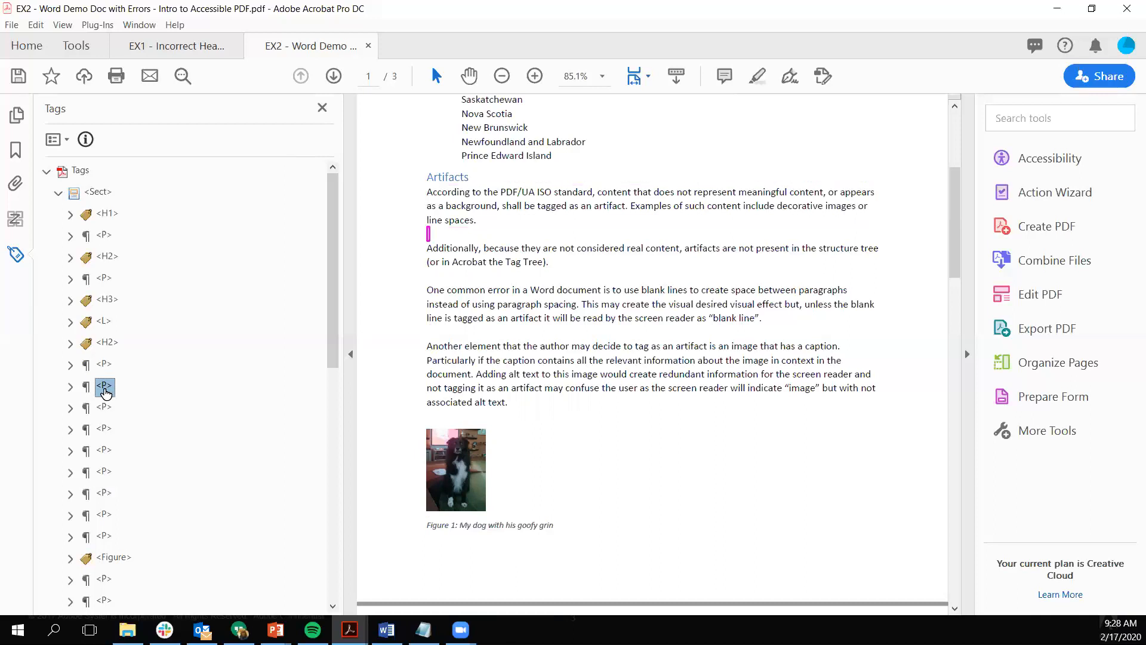
right_click(108, 396)
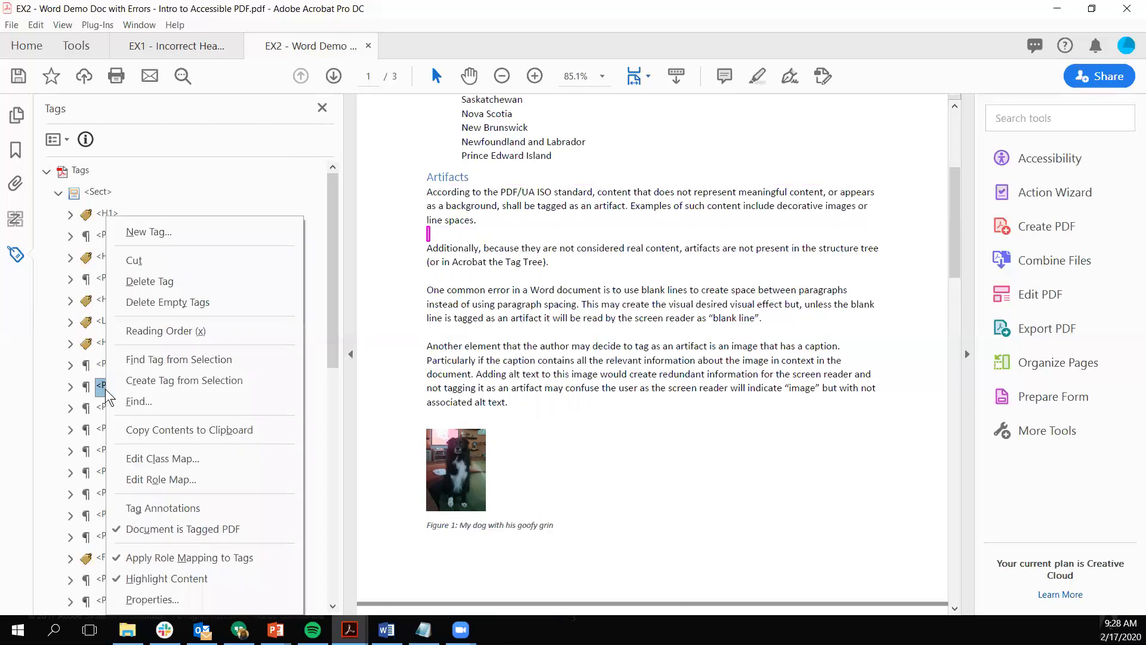
left_click(167, 332)
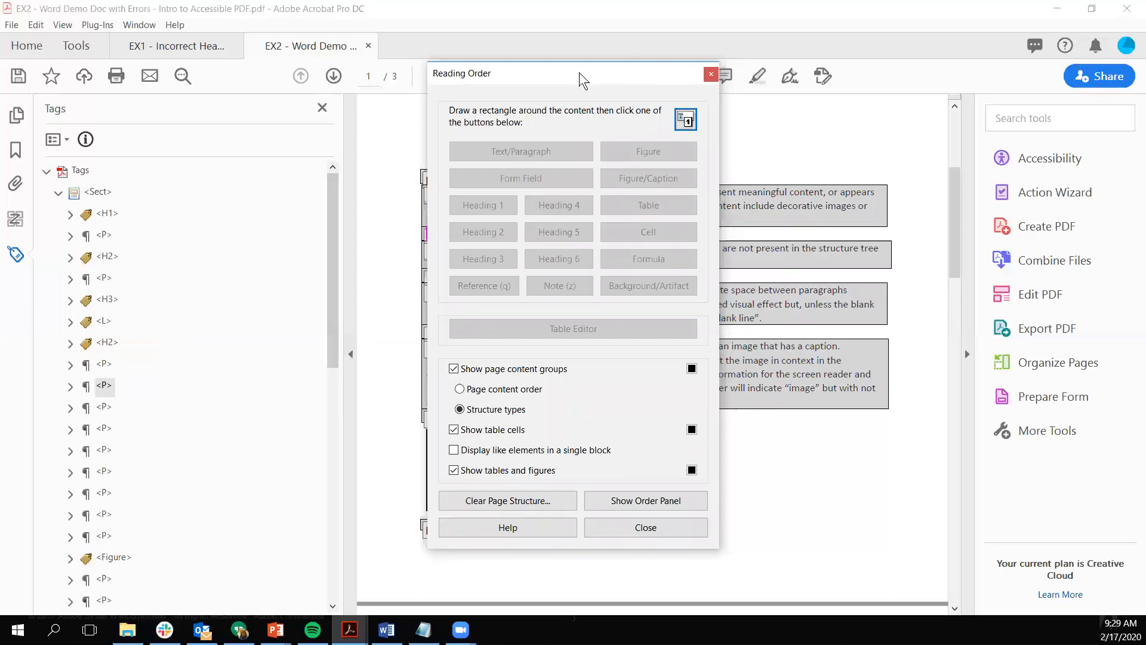
left_click_drag(579, 73, 910, 102)
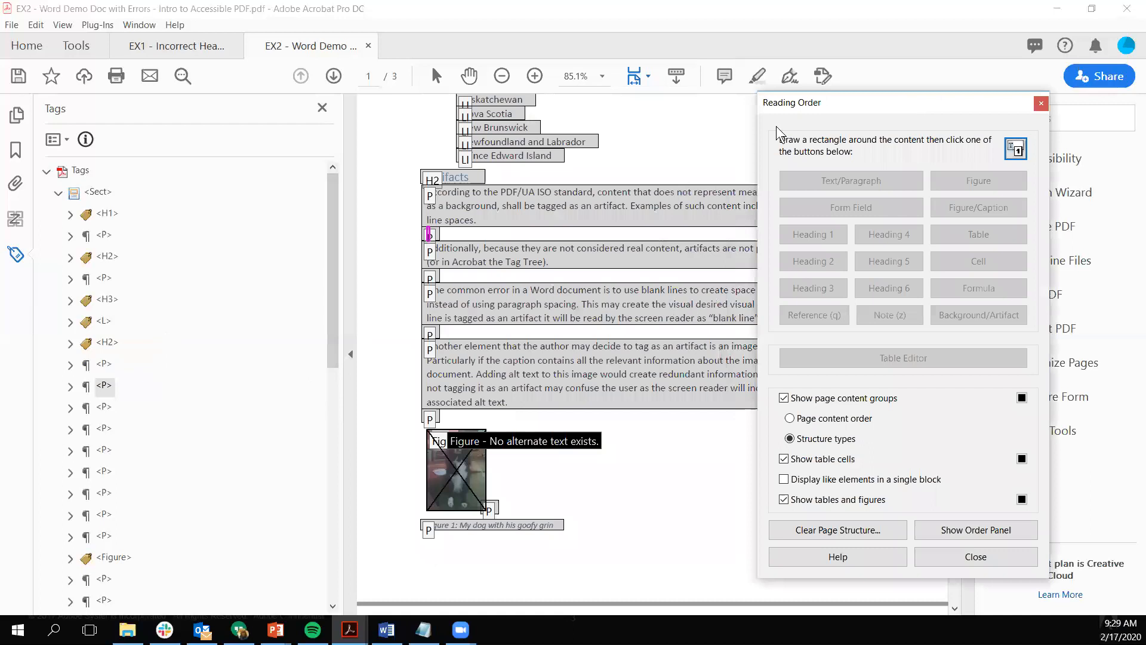
left_click(432, 233)
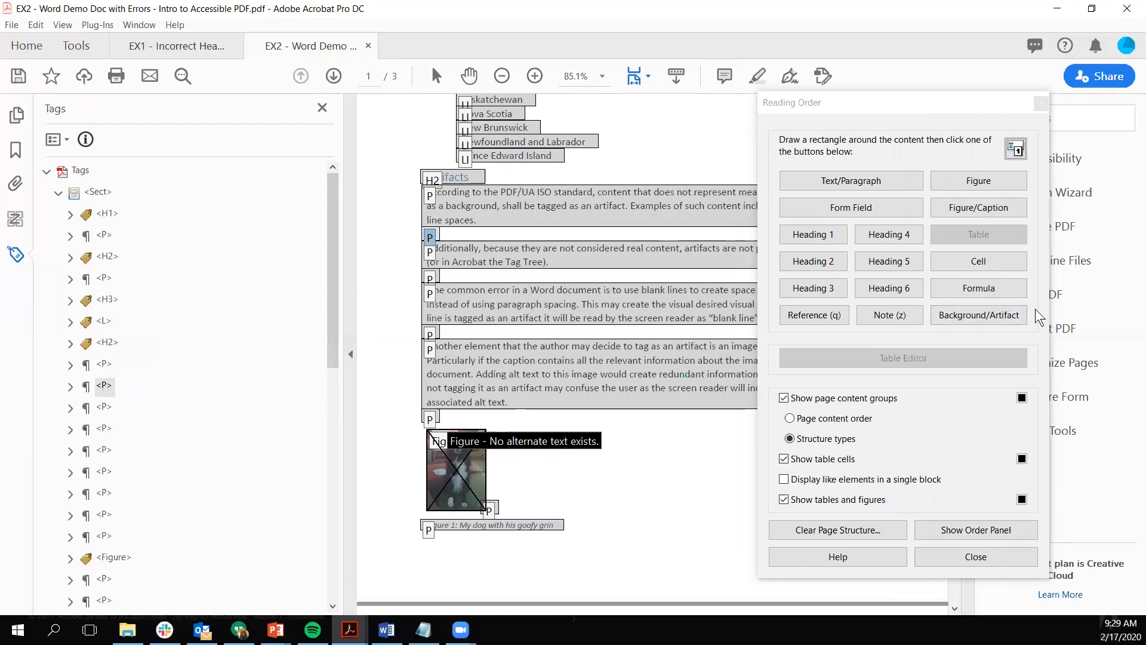
left_click(987, 312)
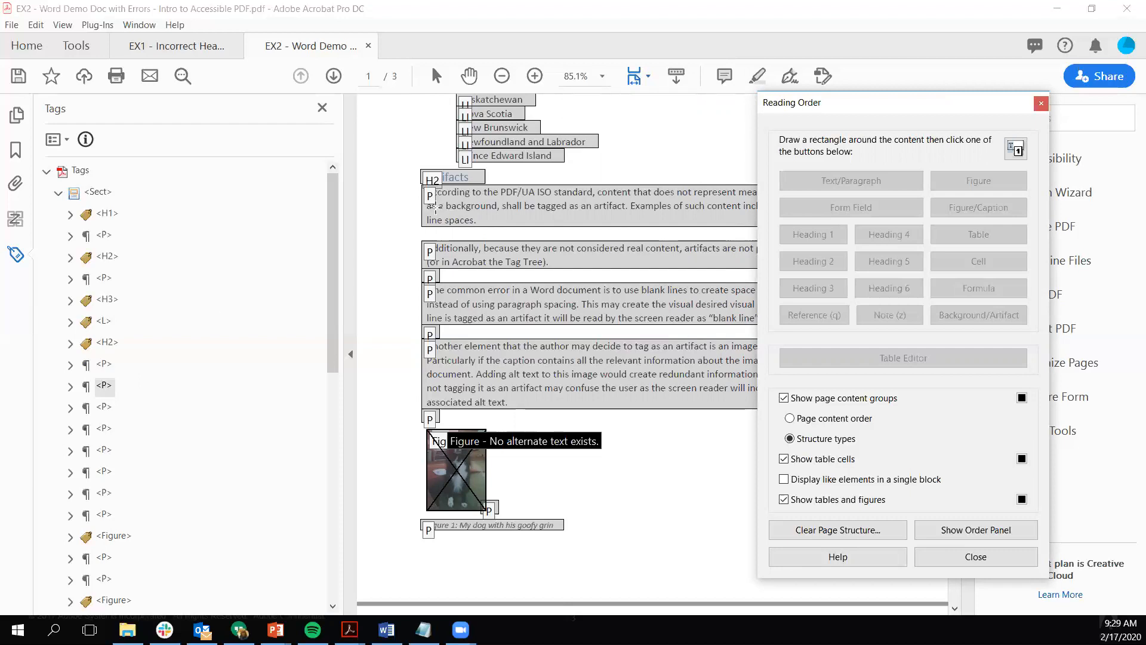
Mark the three remaining blank lines between the Artifacts paragraphs and above the dog image as Background/Artifact, and close Reading Order
left_click(431, 277)
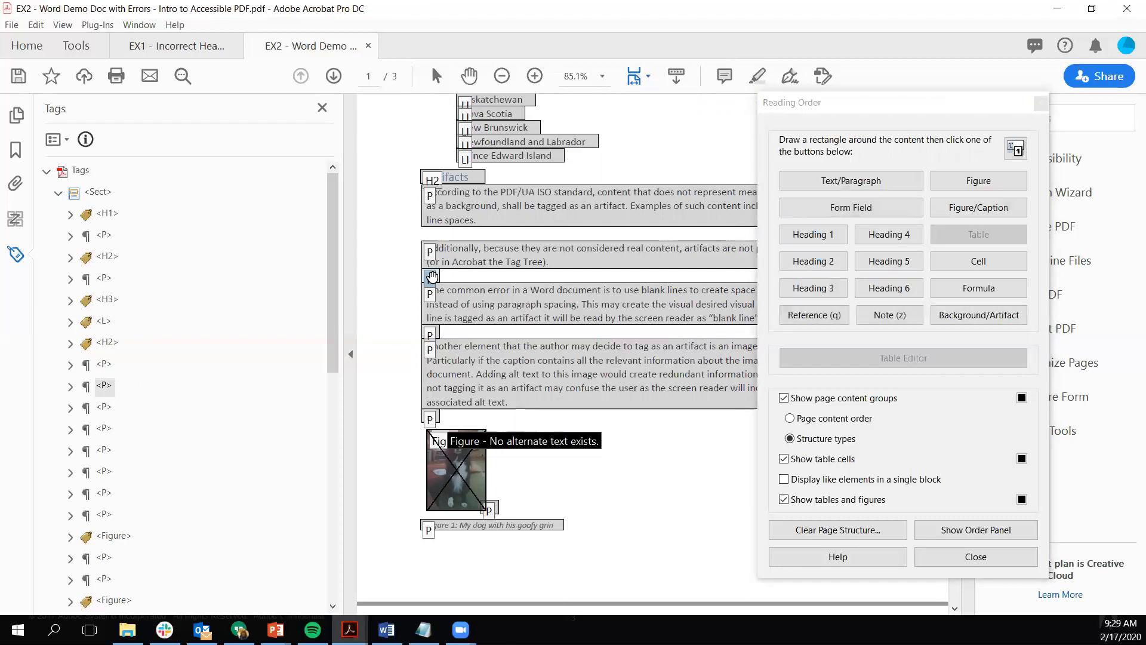
left_click(958, 313)
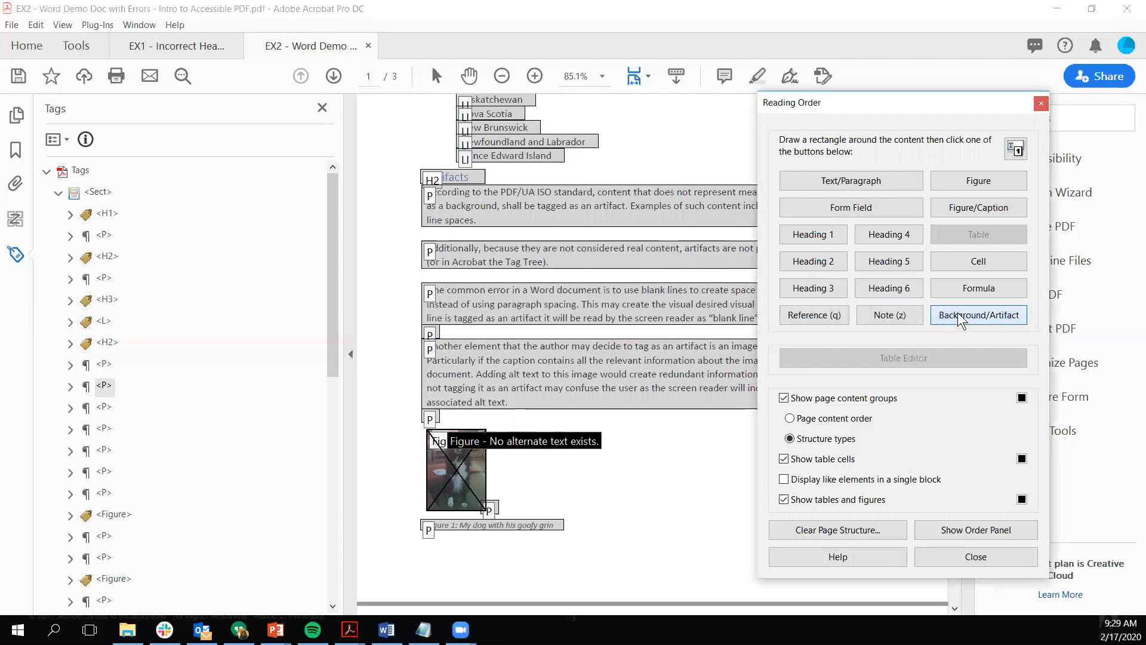
left_click(431, 334)
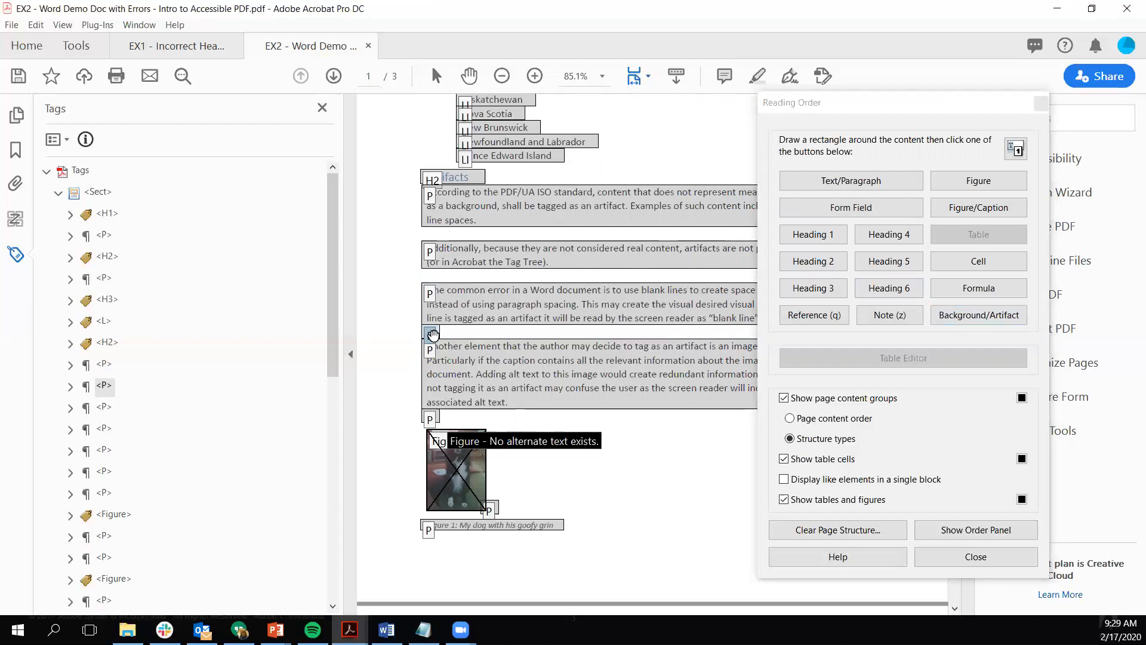
left_click(981, 314)
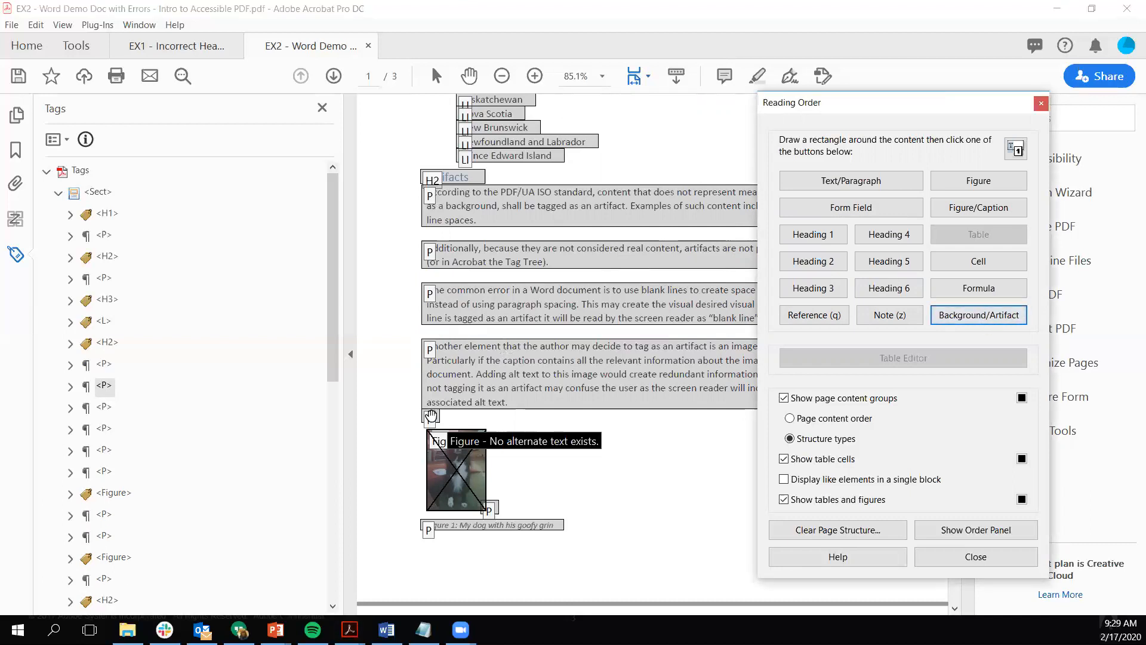
left_click(431, 417)
left_click(1000, 313)
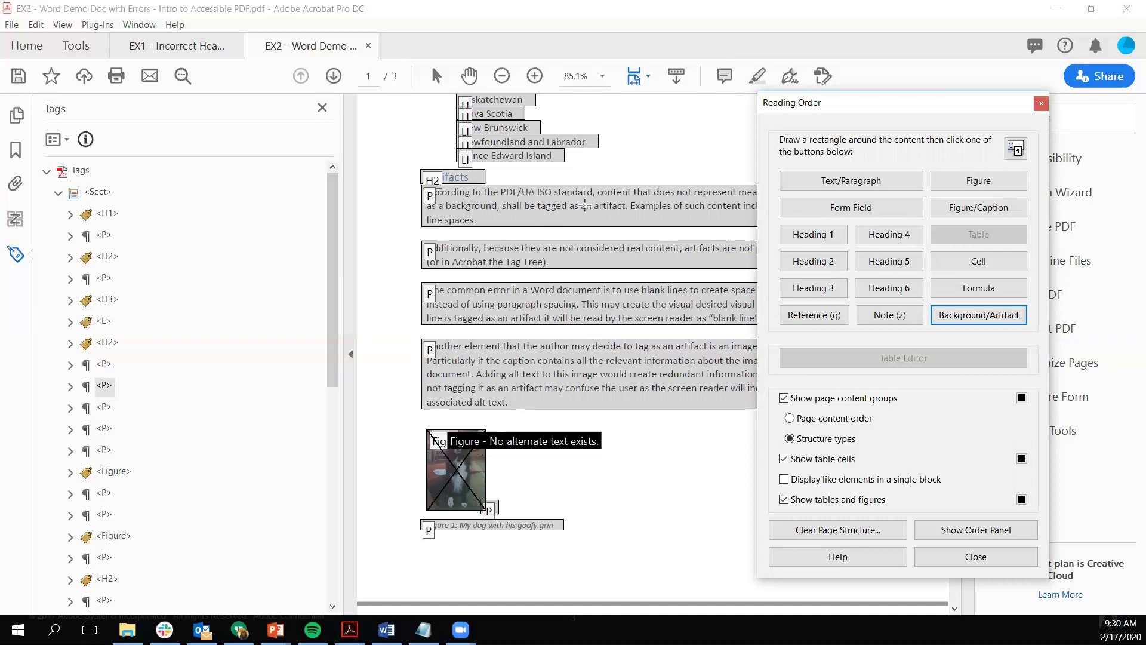
left_click(1041, 104)
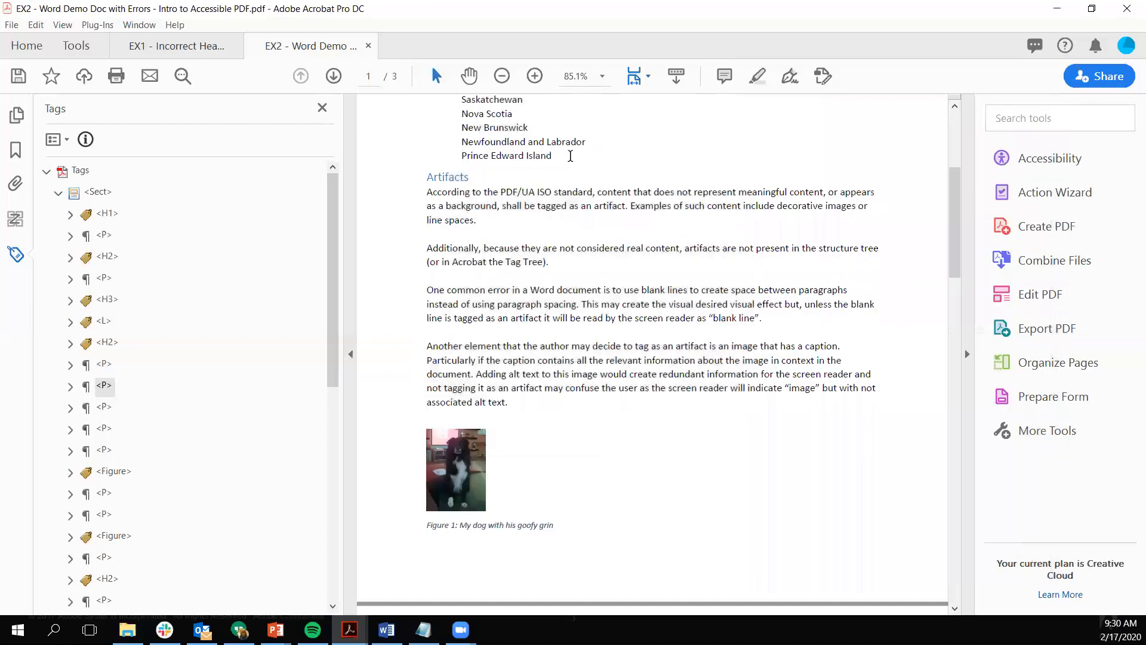
left_click(15, 255)
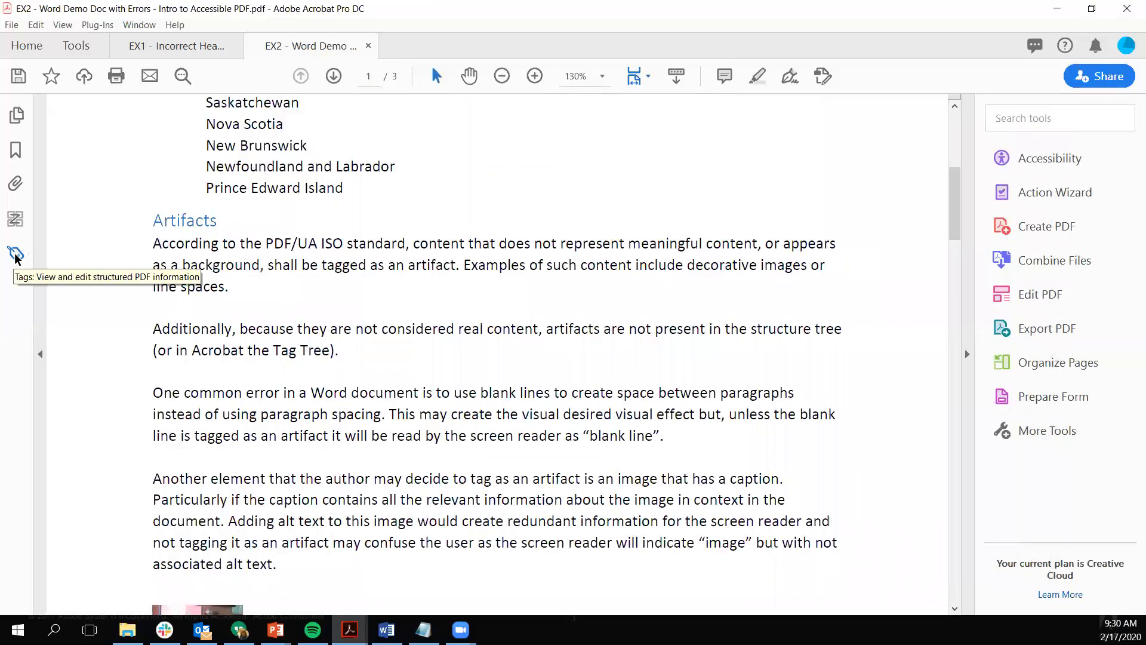
left_click(16, 255)
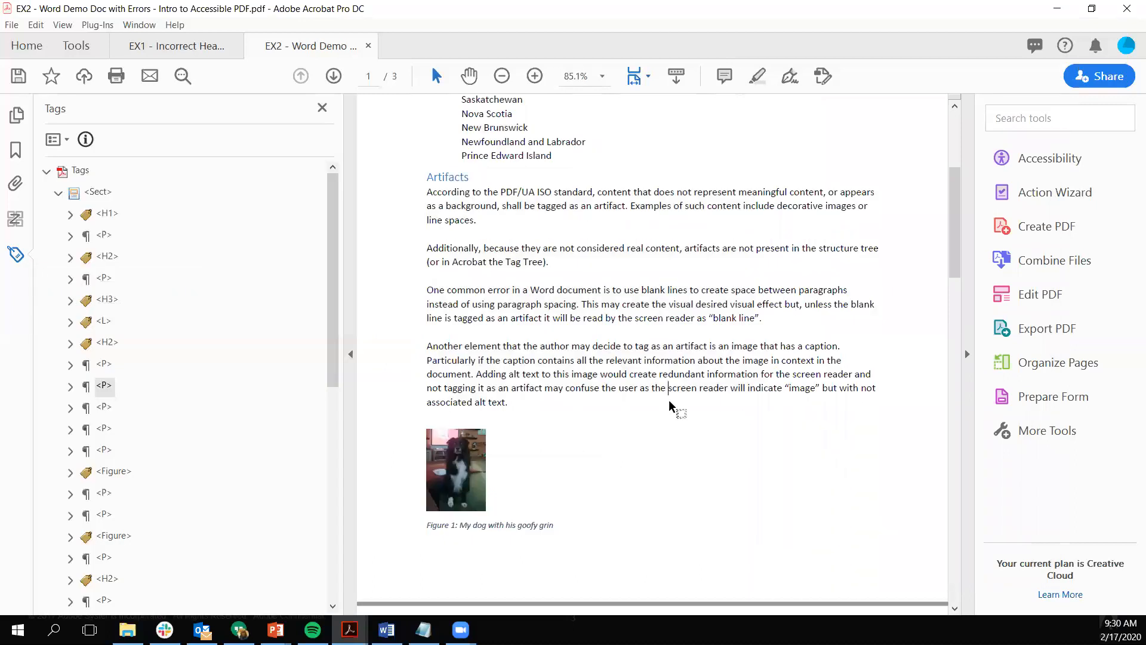
Locate the Table tag of the Simple Table on page 2 and open that table in the Table Editor
scroll(668, 399, "down", 15)
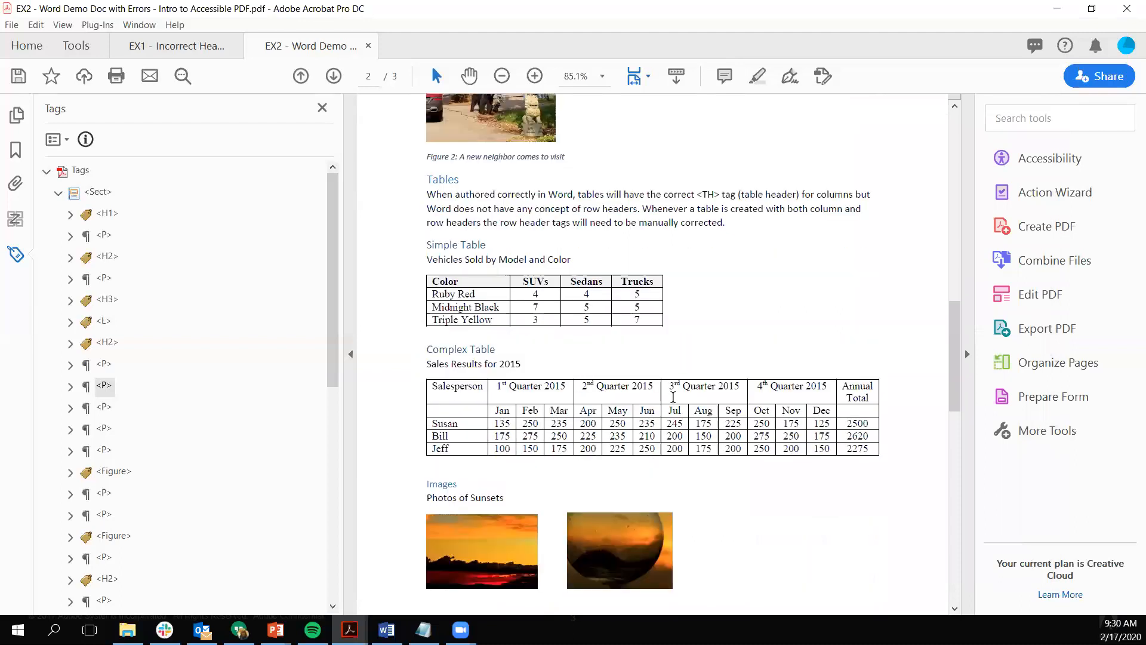
scroll(673, 397, "down", 1)
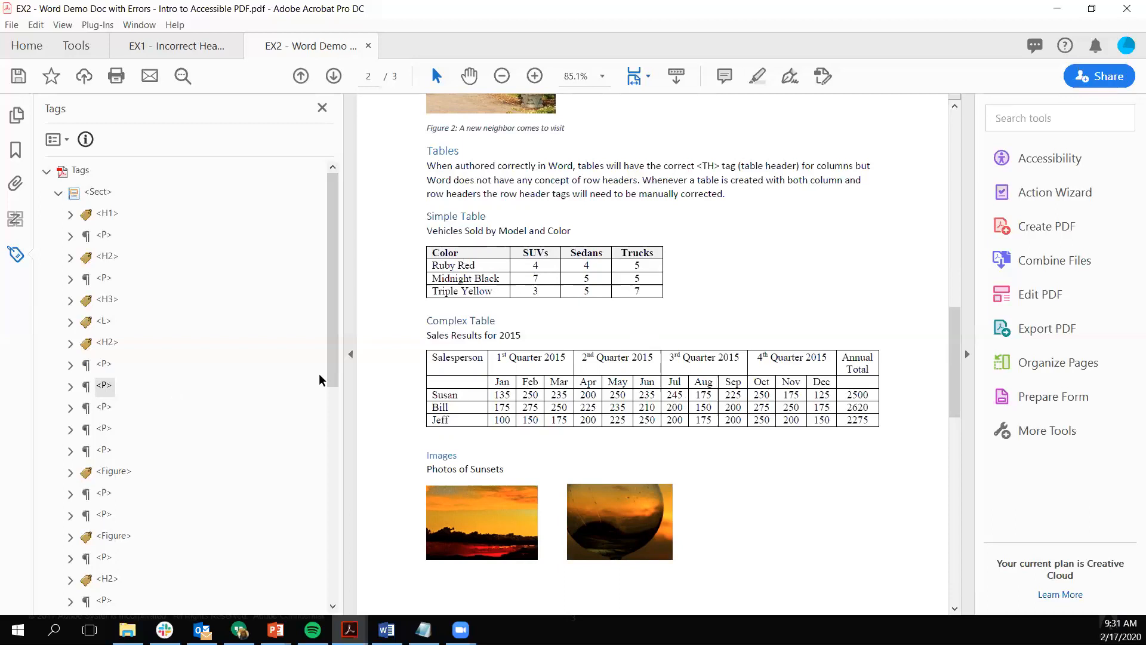
left_click_drag(334, 368, 323, 549)
left_click(117, 280)
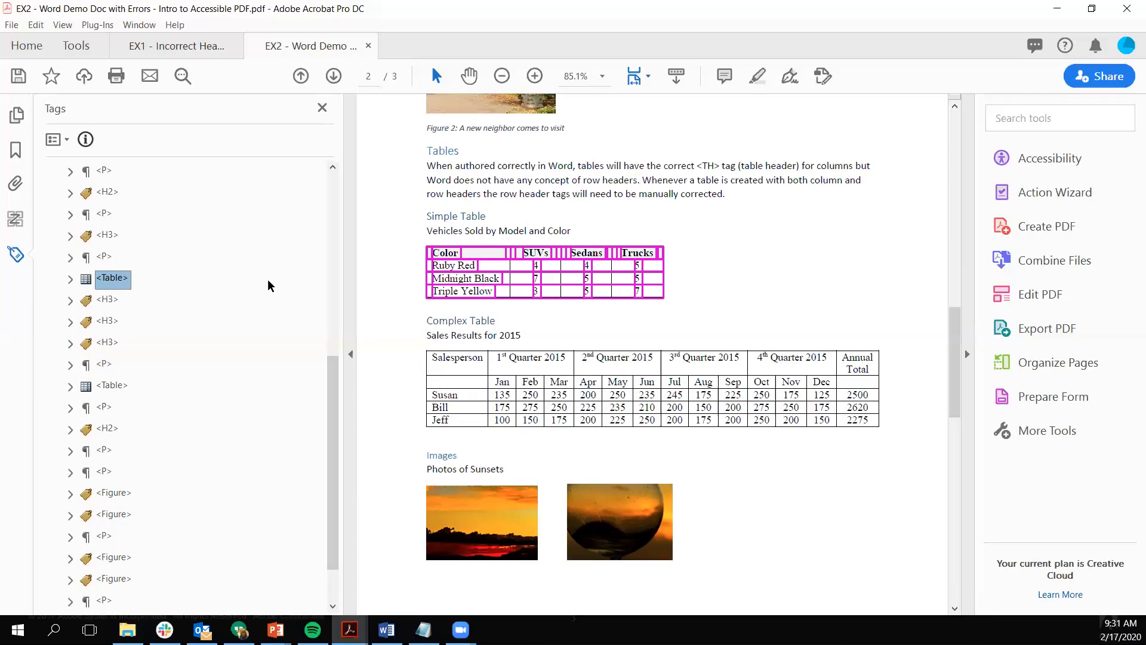
right_click(114, 286)
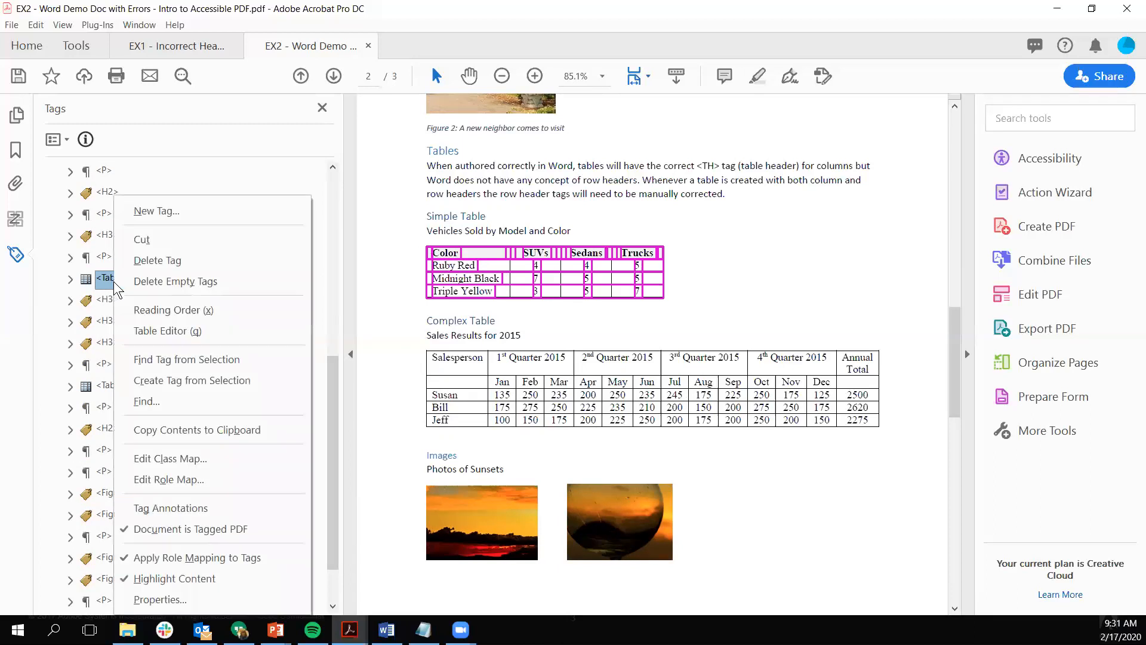
left_click(171, 331)
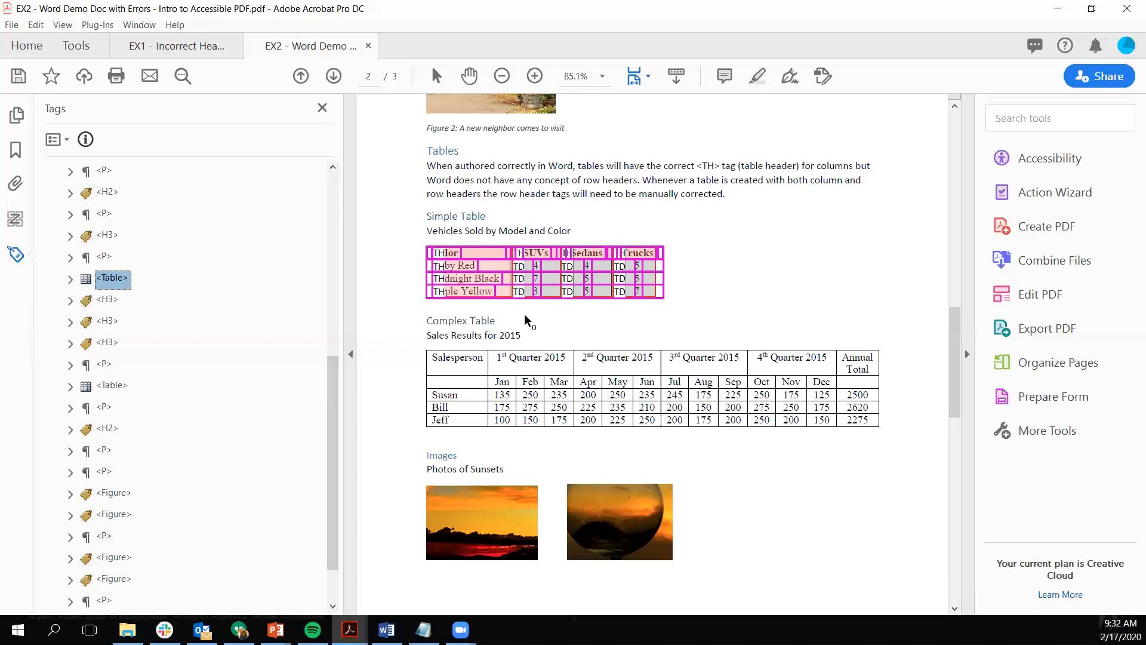
Review the Table Editor Options for cell colors, spanning cells, missing headers and cell type labels, and accept them as they are
right_click(517, 268)
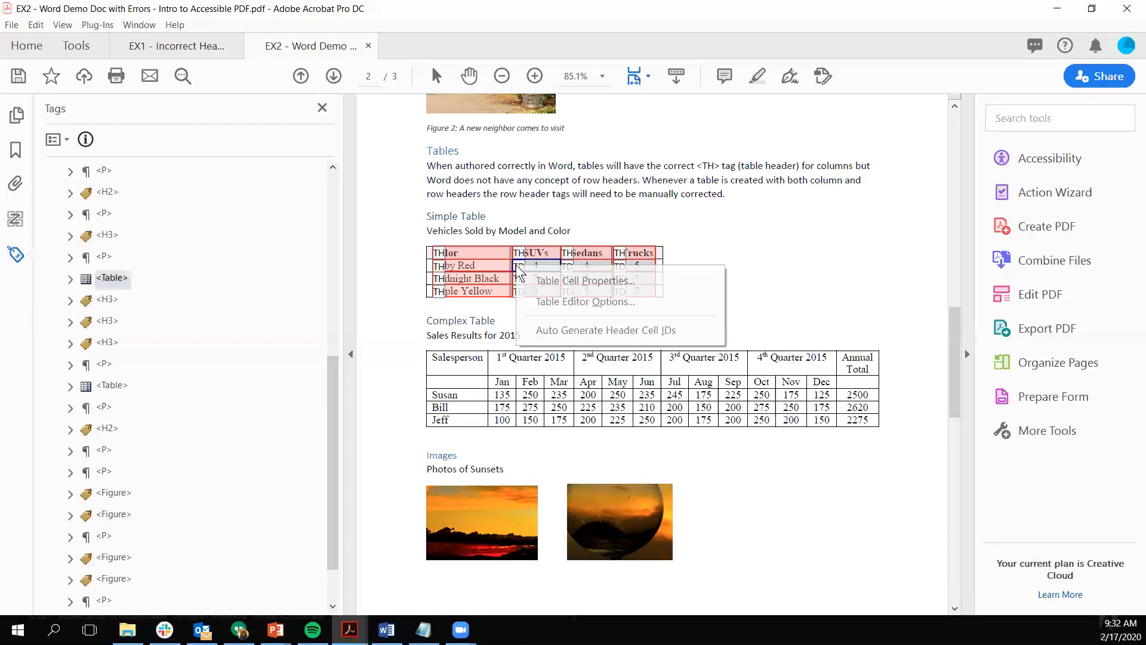
left_click(571, 302)
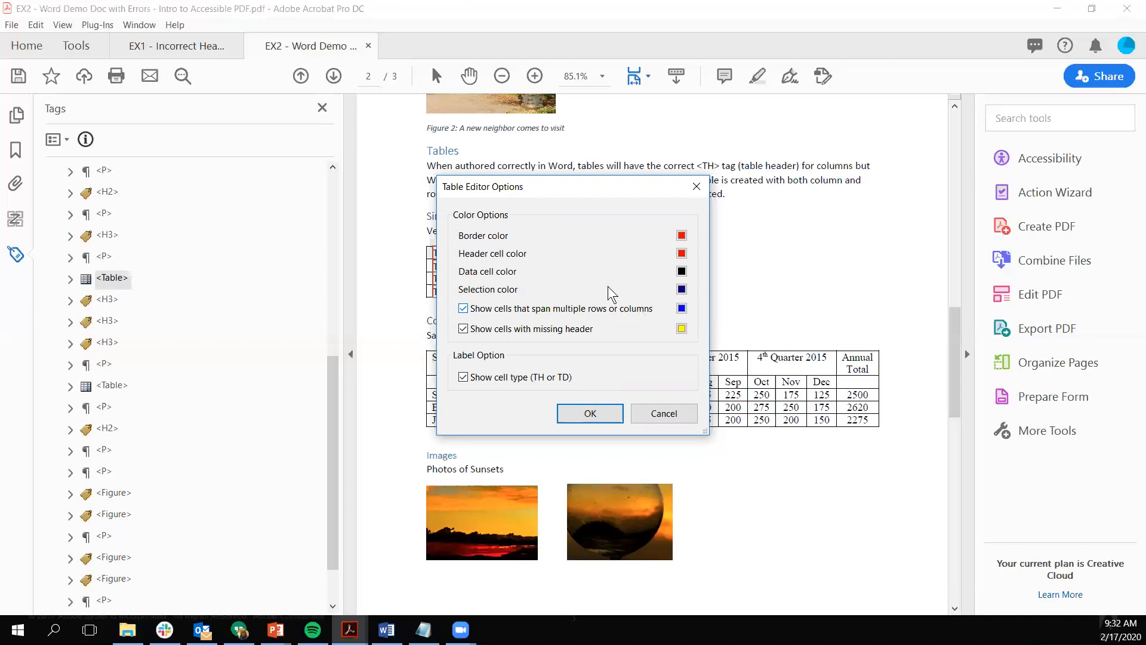
left_click(597, 410)
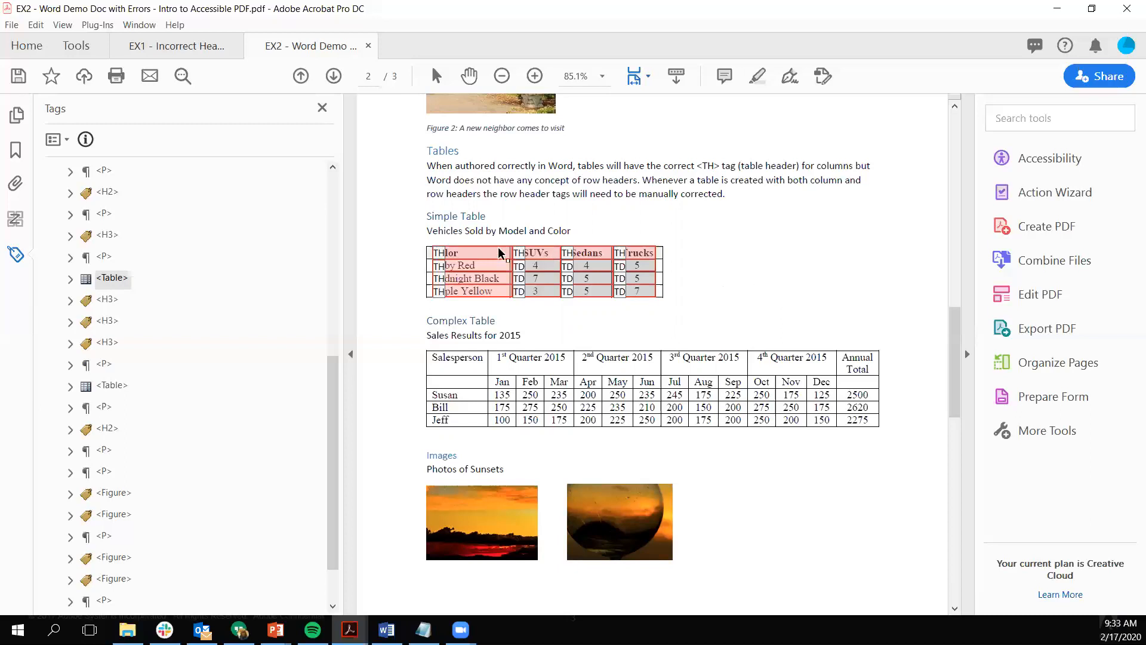
Set the scope of the Simple Table's Color header cell to Column
right_click(465, 253)
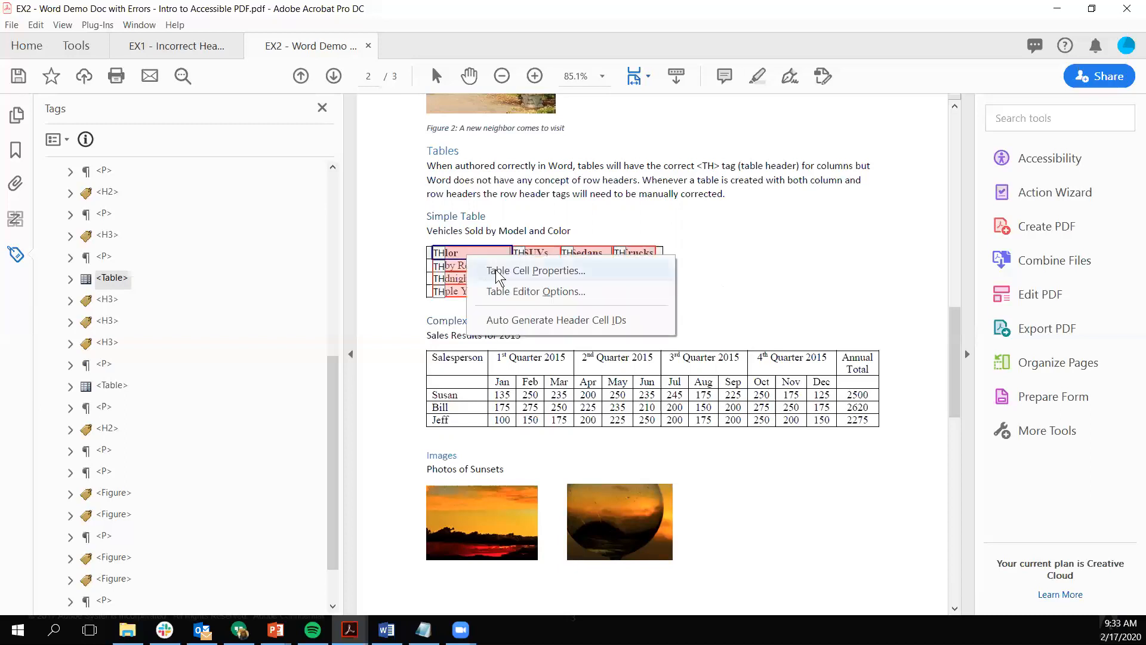
left_click(496, 271)
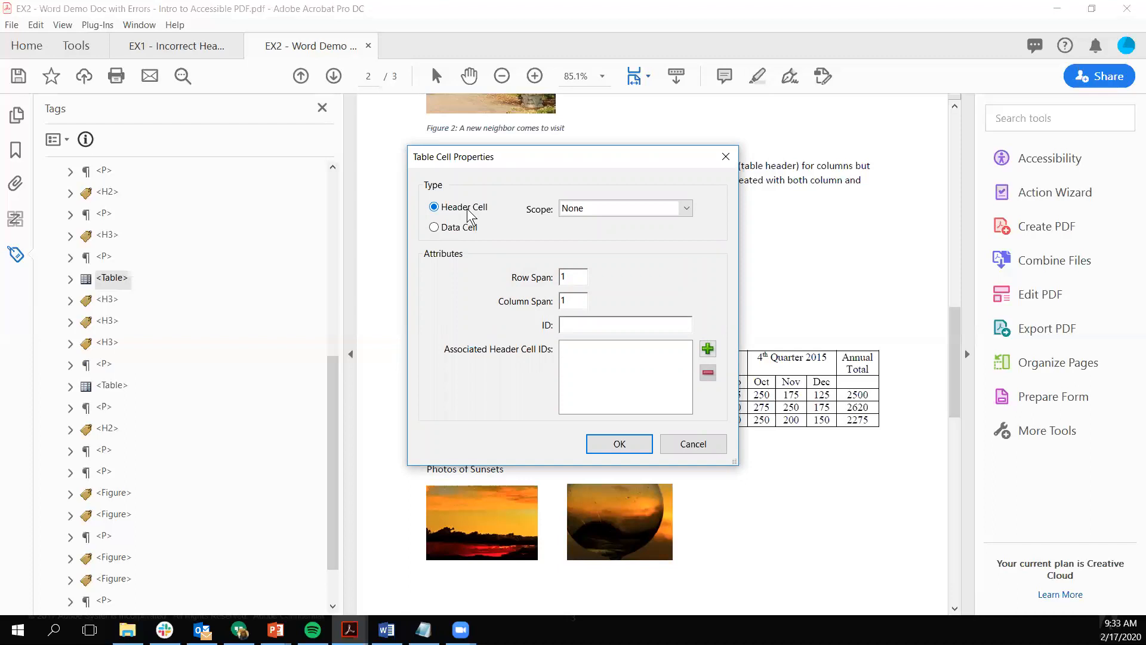
left_click(686, 209)
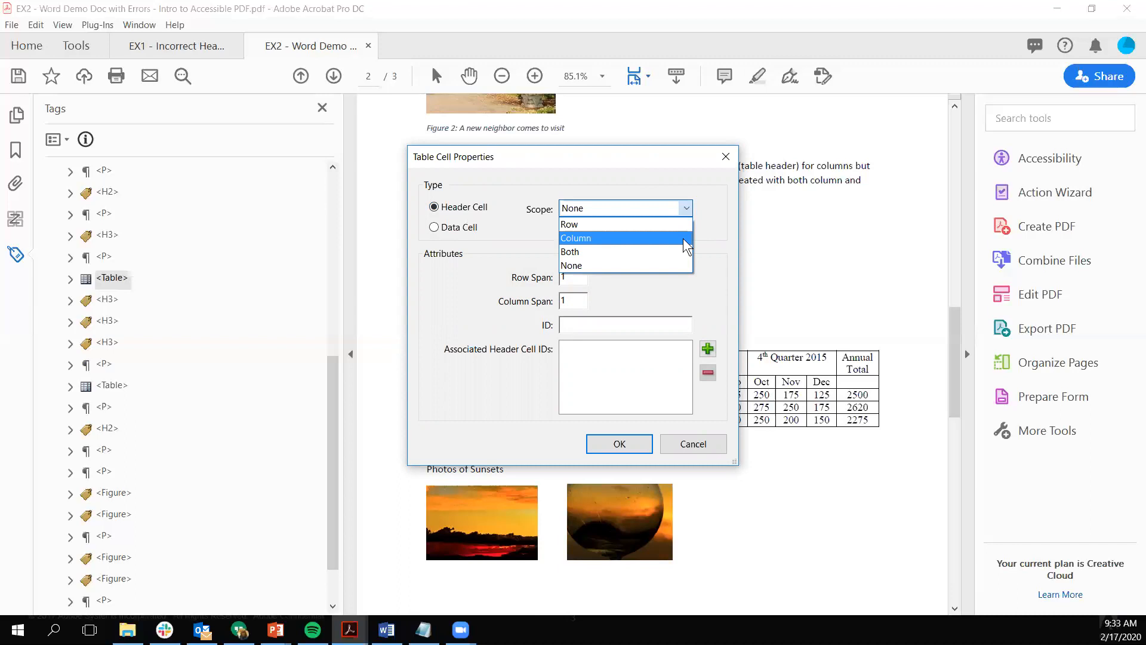
left_click(683, 238)
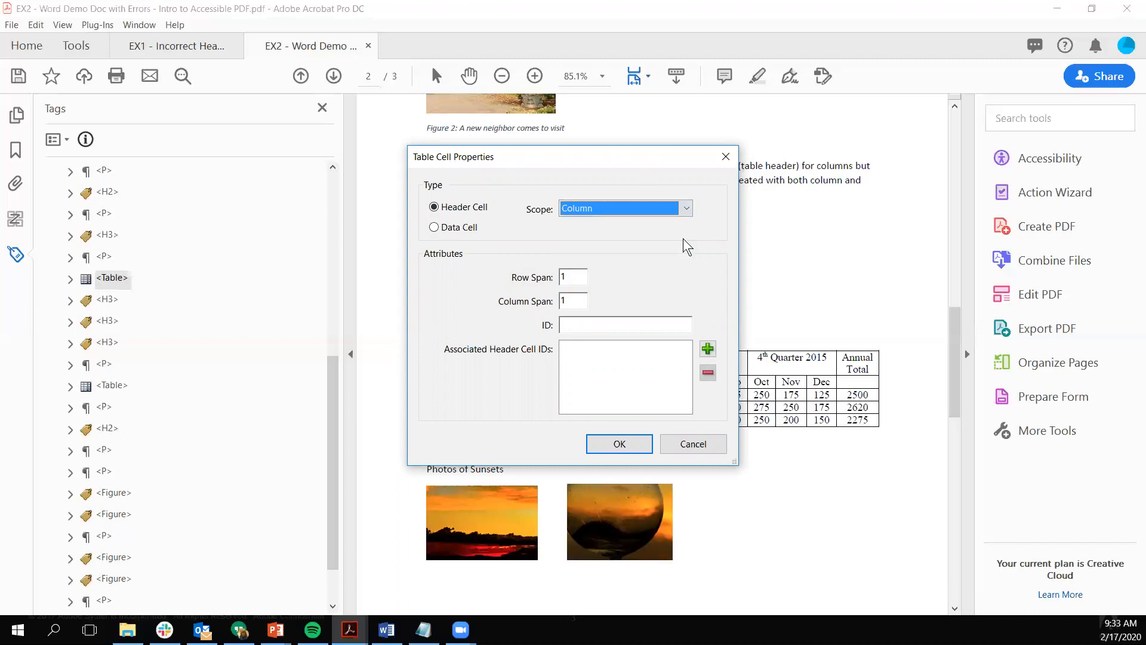
left_click(626, 443)
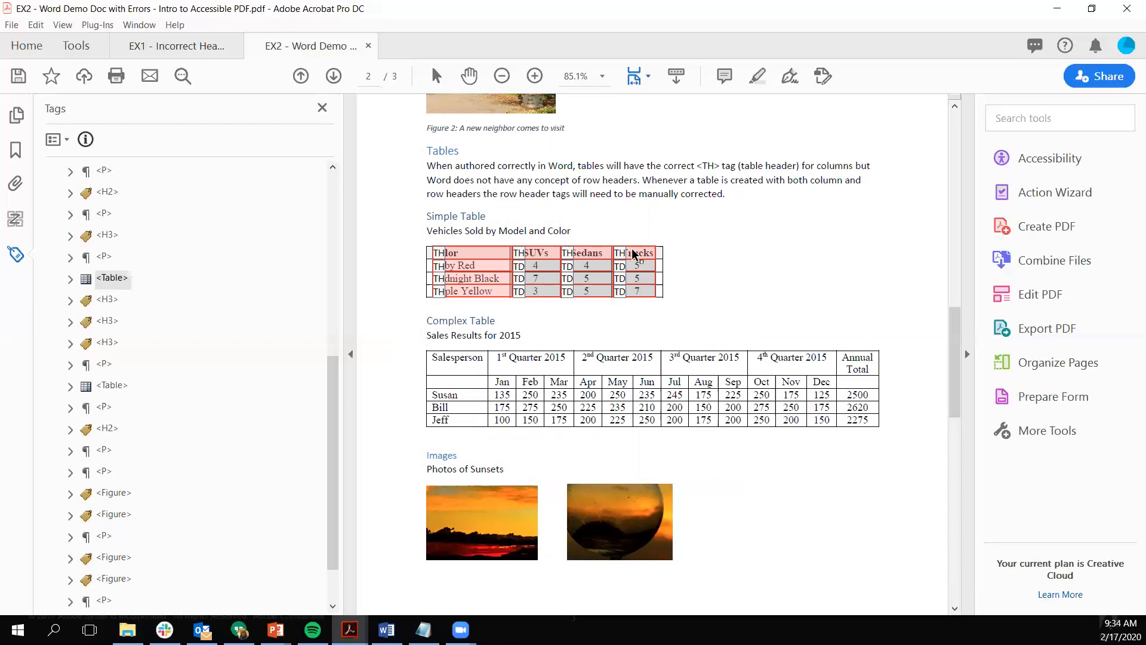
Set the scope of the SUVs, Sedans and Trucks header cells in the Simple Table to Column
left_click(542, 254)
left_click(590, 257, "shift")
right_click(638, 256)
left_click(668, 270)
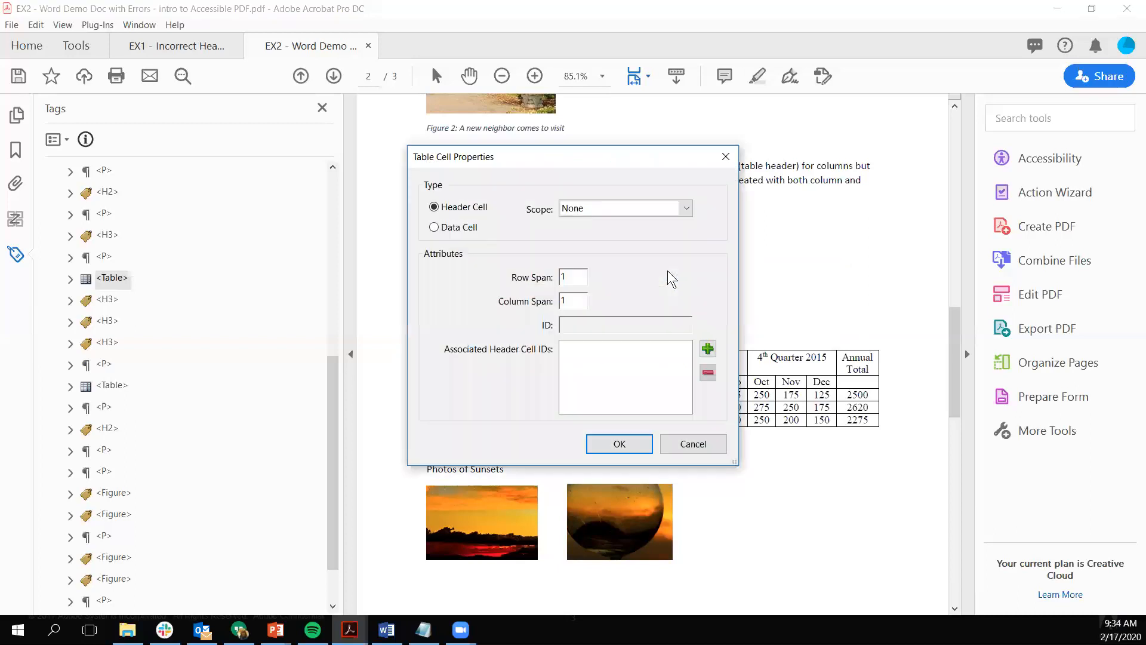
left_click(687, 206)
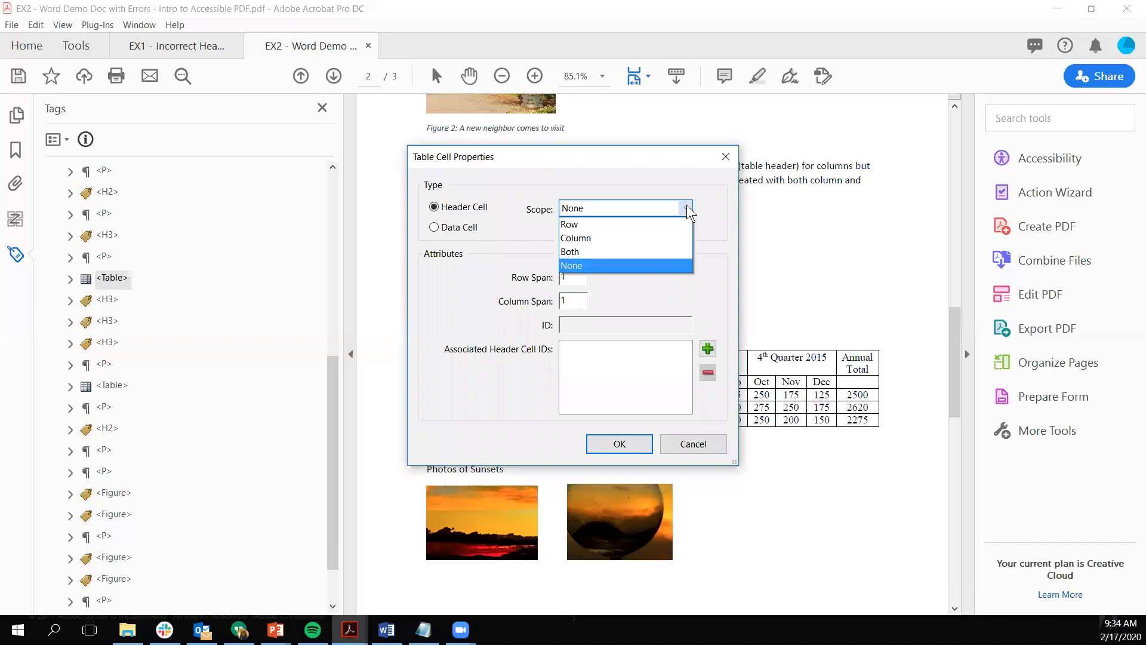
left_click(672, 238)
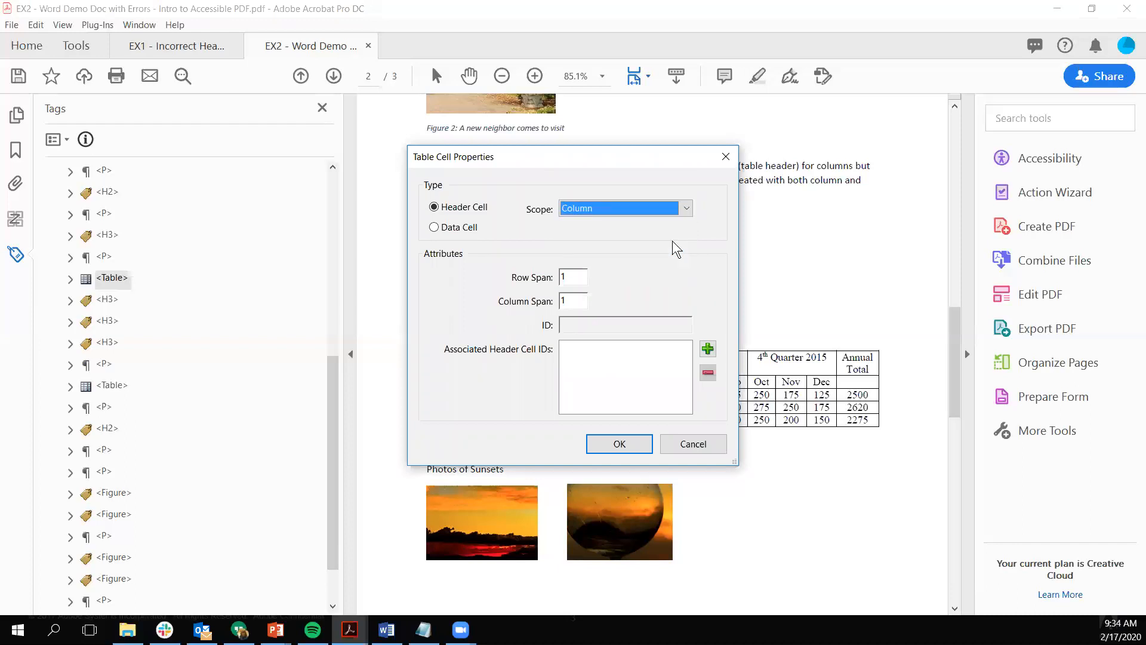
left_click(621, 444)
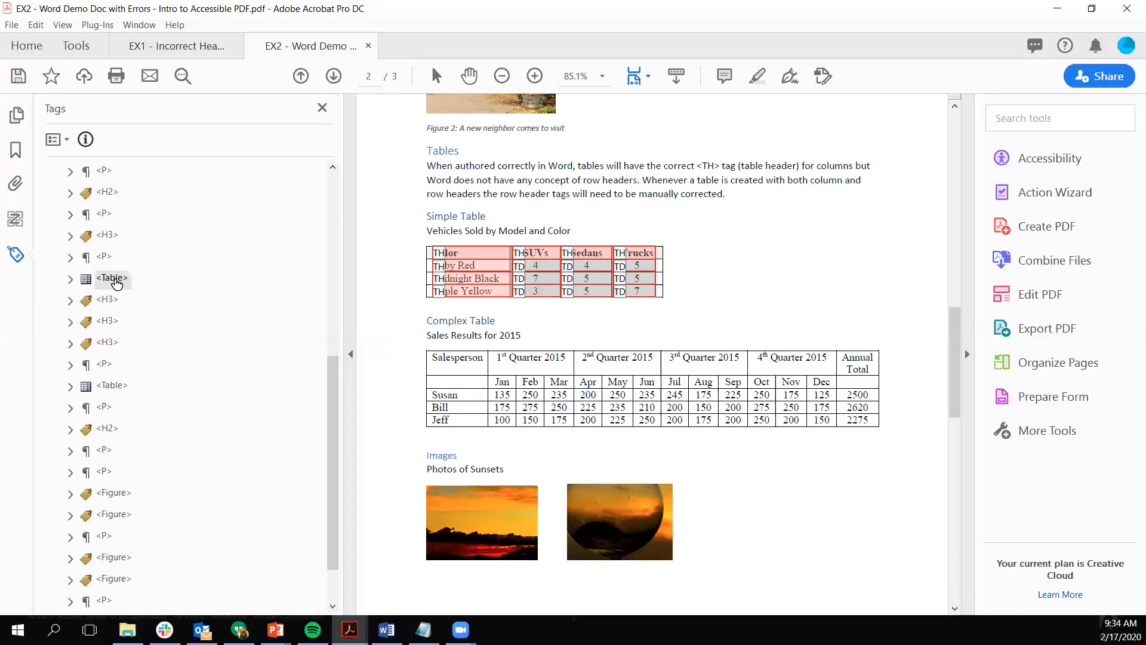
Select the Table tag of the Complex Table and open that table in the Table Editor
left_click(110, 386)
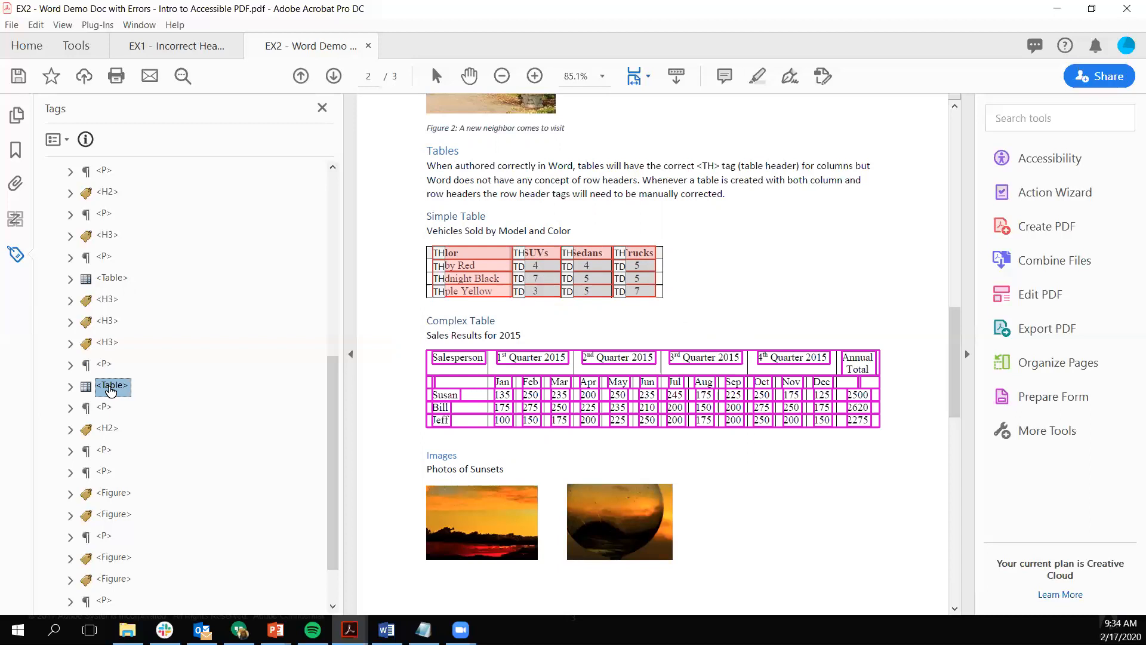
right_click(482, 367)
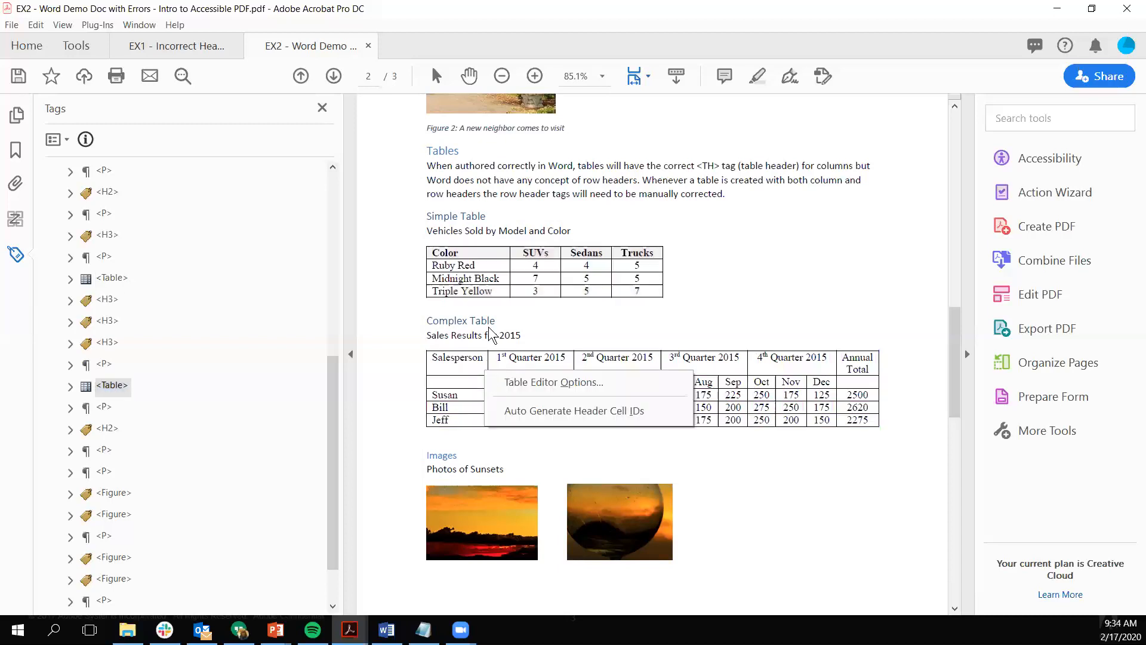
left_click(110, 385)
left_click(112, 385)
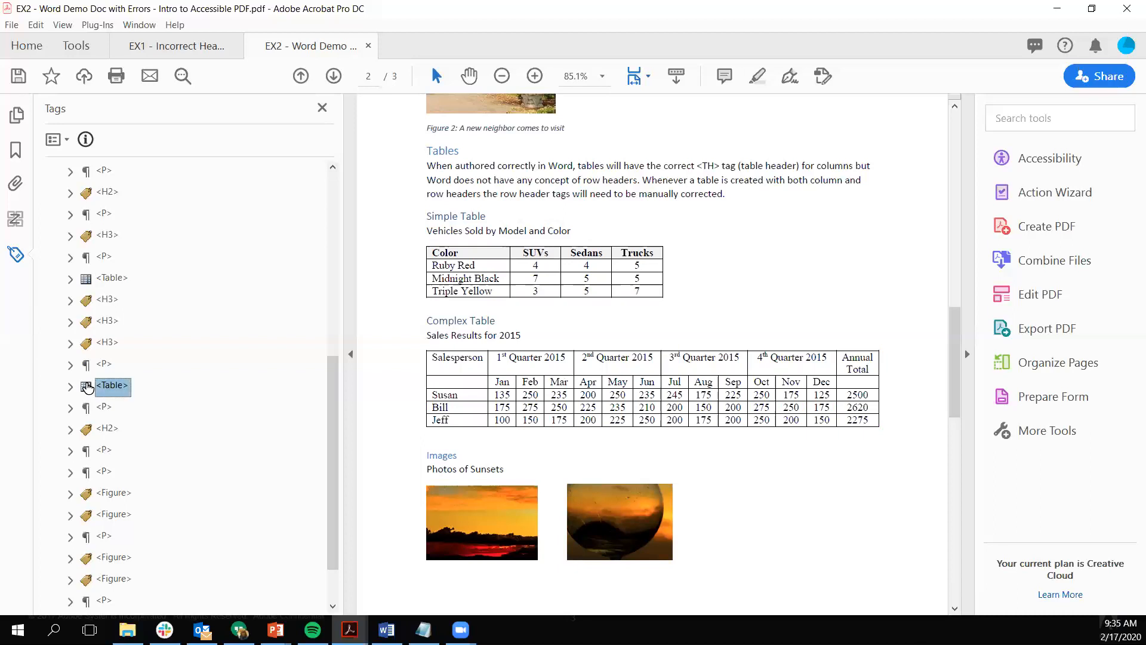
right_click(88, 385)
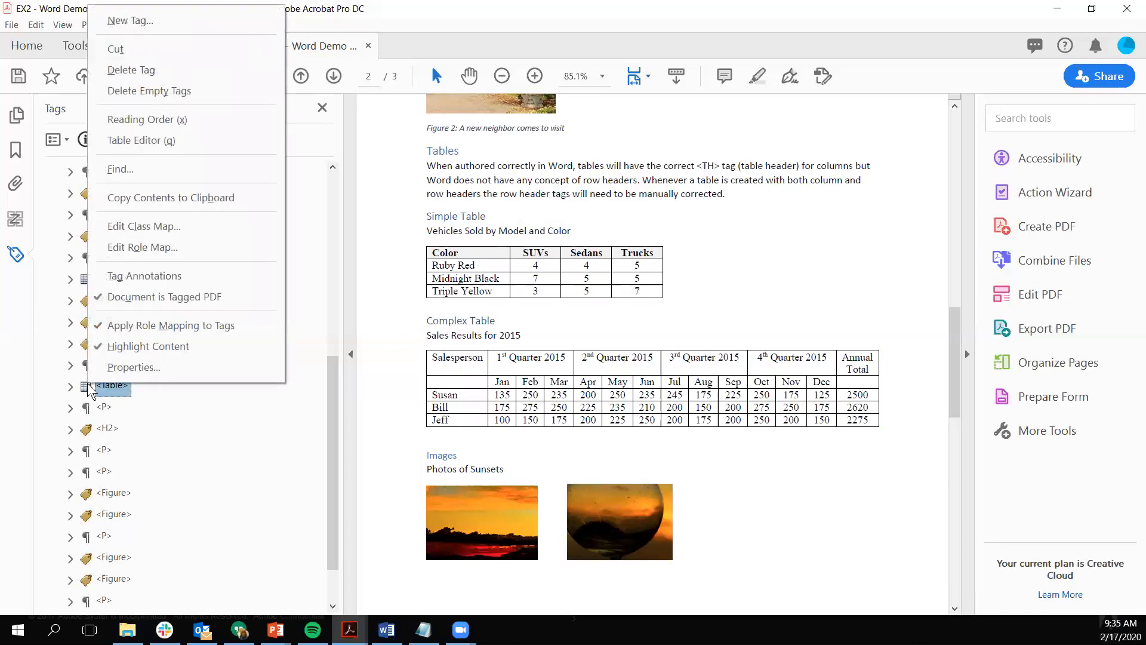
left_click(148, 141)
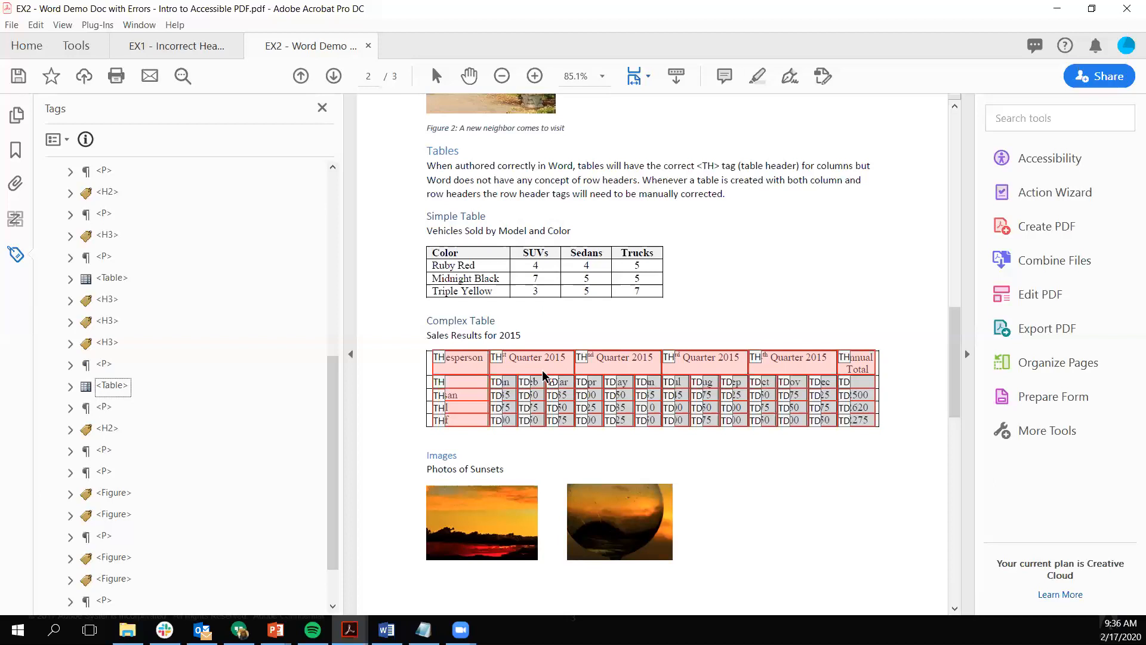
Change the twelve month cells, Jan through Dec, in the Complex Table to header cells with Column scope
left_click(510, 381)
left_click(533, 382, "ctrl")
left_click(561, 384, "ctrl")
left_click(587, 383, "ctrl")
left_click(615, 383, "ctrl")
left_click(645, 384, "ctrl")
left_click(677, 387, "ctrl")
left_click(712, 387, "ctrl")
left_click(741, 390, "ctrl")
left_click(758, 384, "ctrl")
left_click(785, 388, "ctrl")
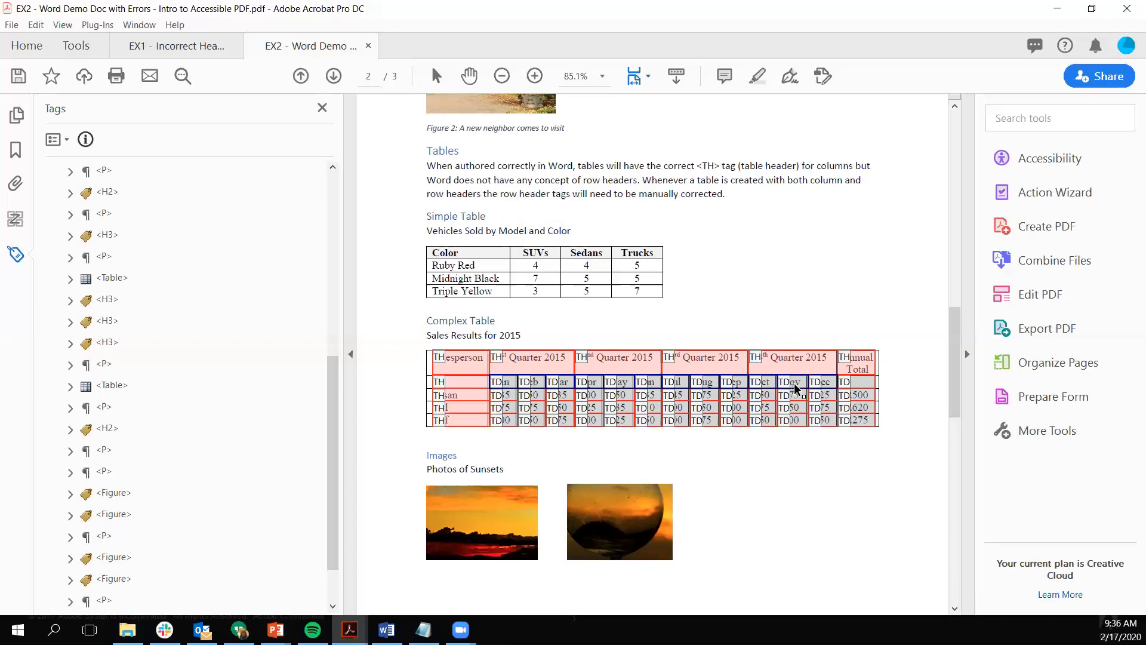
left_click(821, 385, "ctrl")
right_click(820, 381)
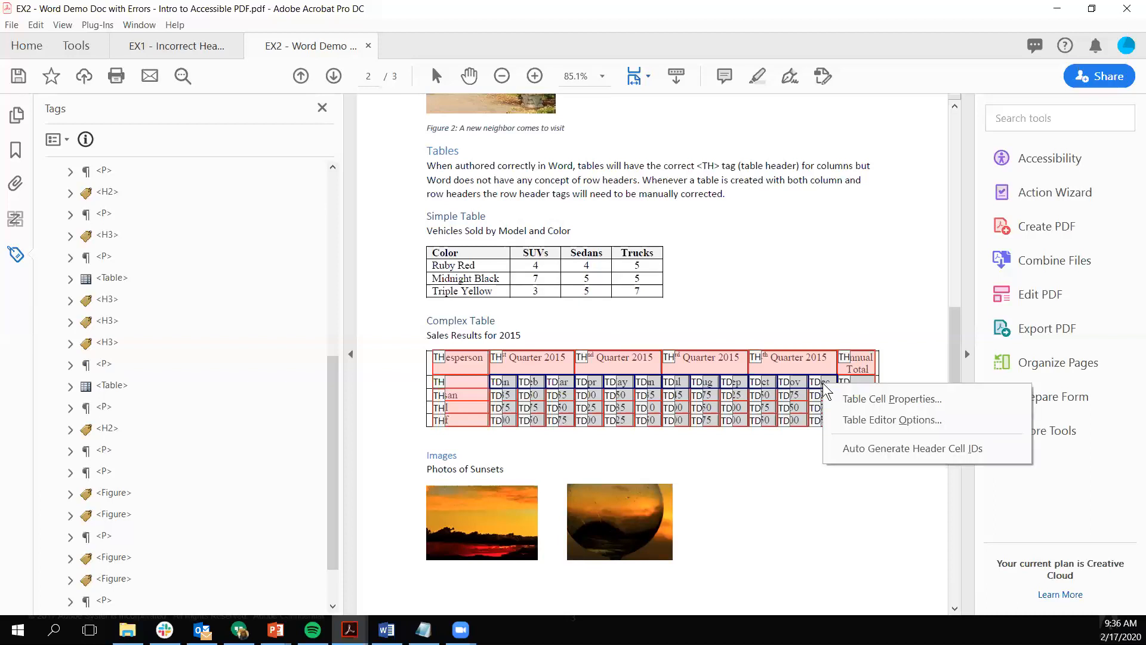
left_click(850, 401)
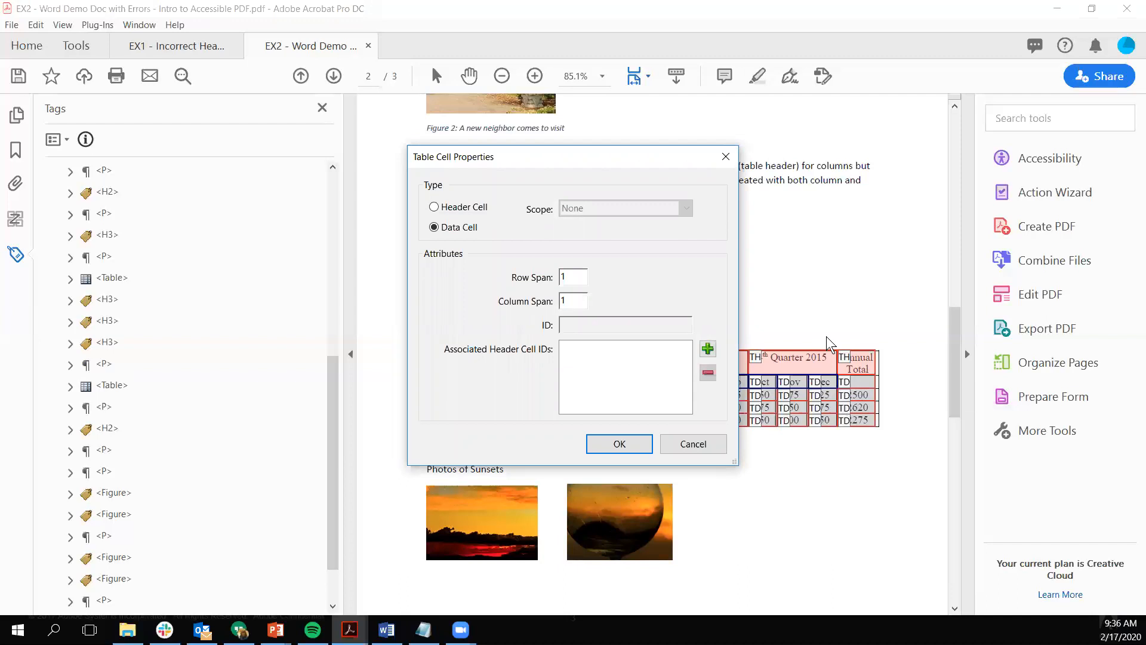
left_click(434, 208)
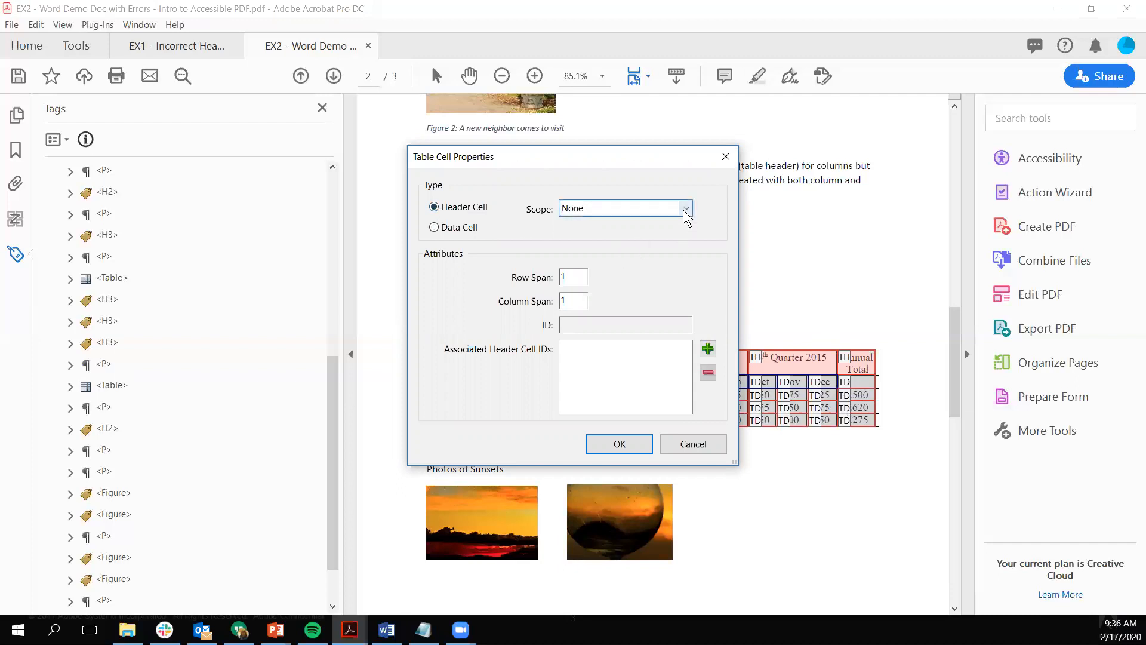
left_click(684, 210)
left_click(644, 239)
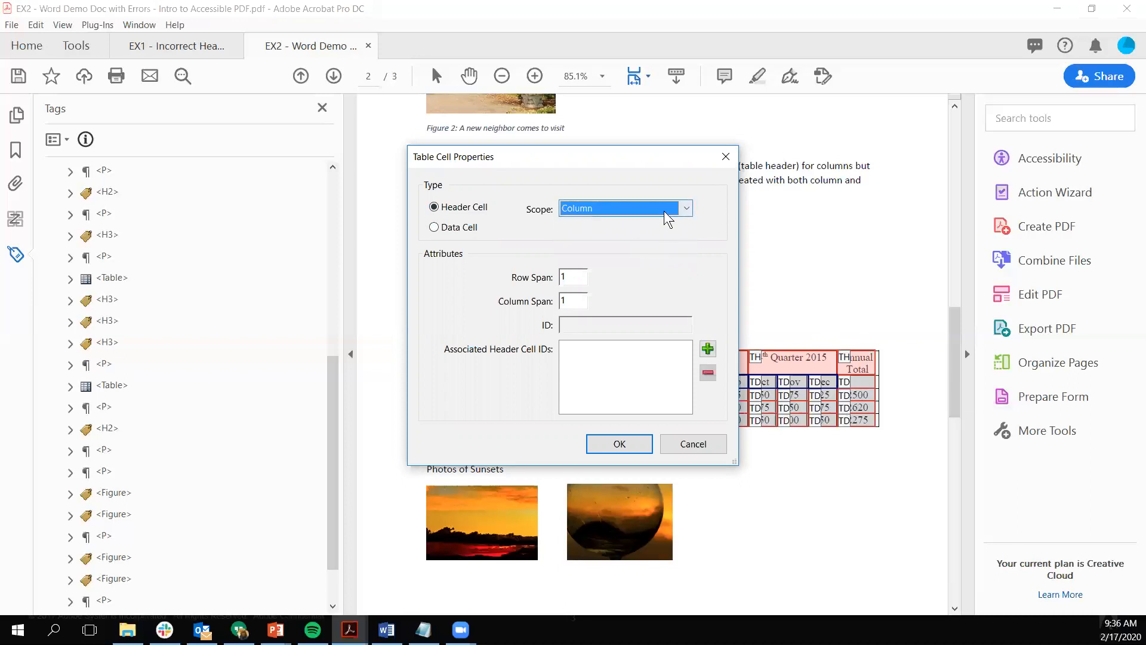
left_click(621, 443)
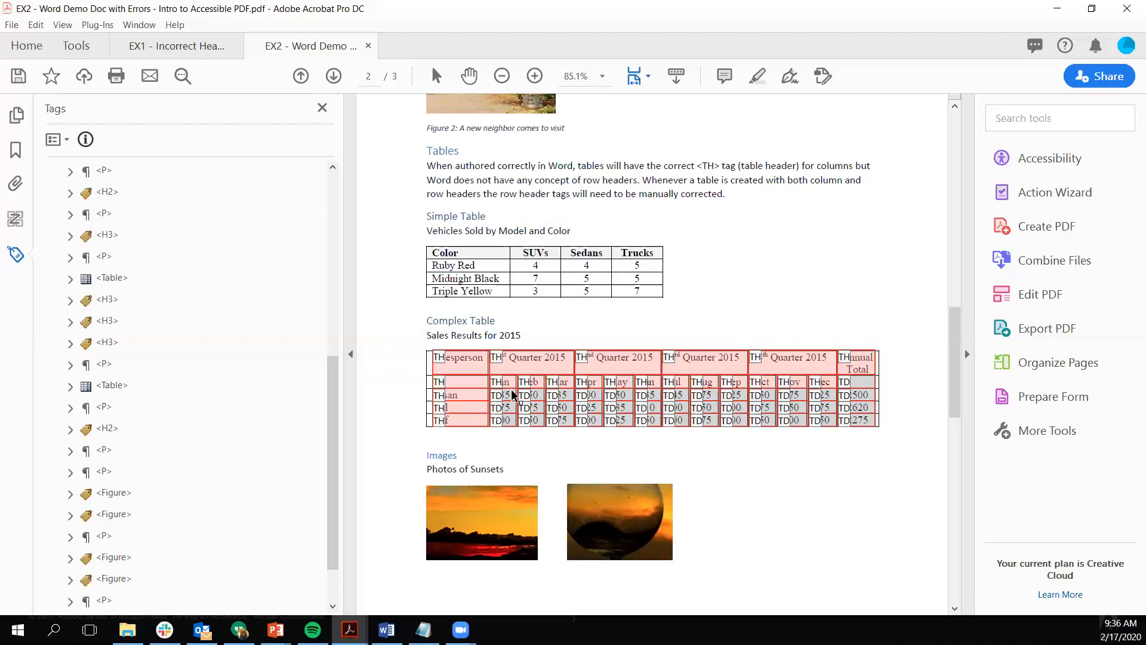
Give the 1st Quarter 2015 header cell a Column scope and a column span of 3, accepting the span change
right_click(529, 359)
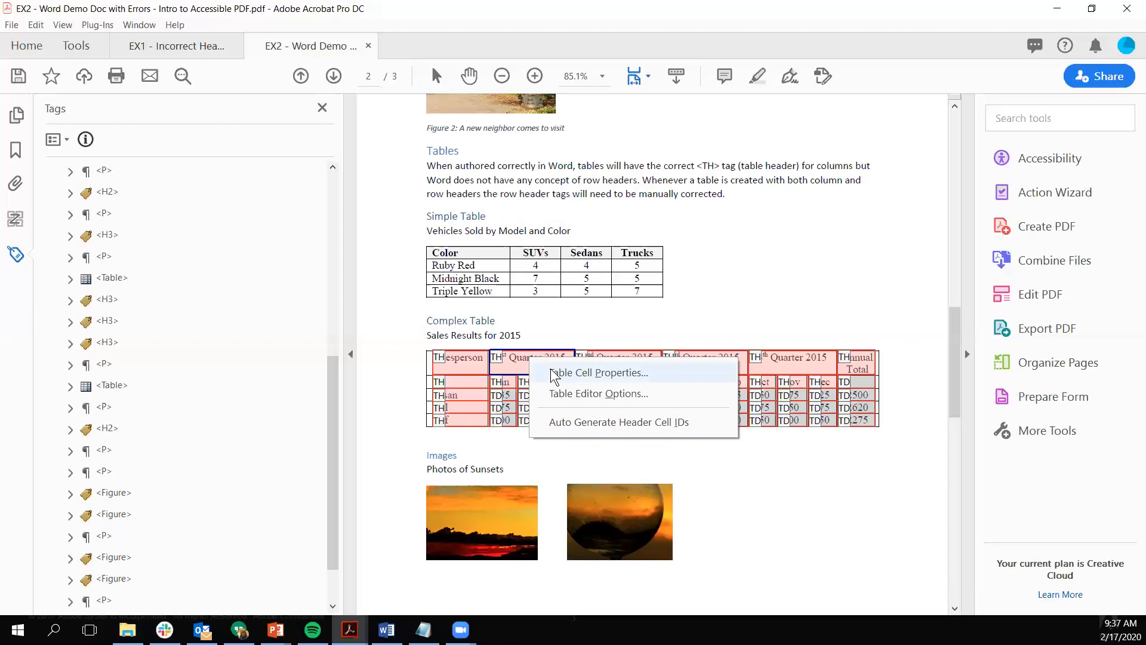
left_click(550, 368)
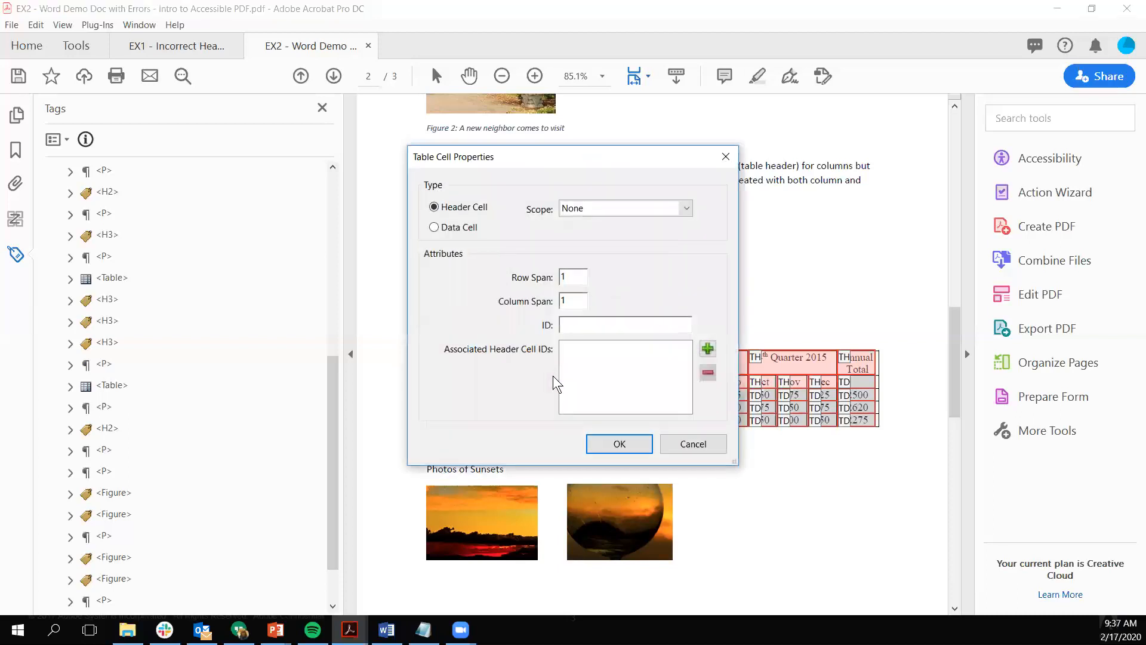
left_click(688, 210)
left_click(664, 239)
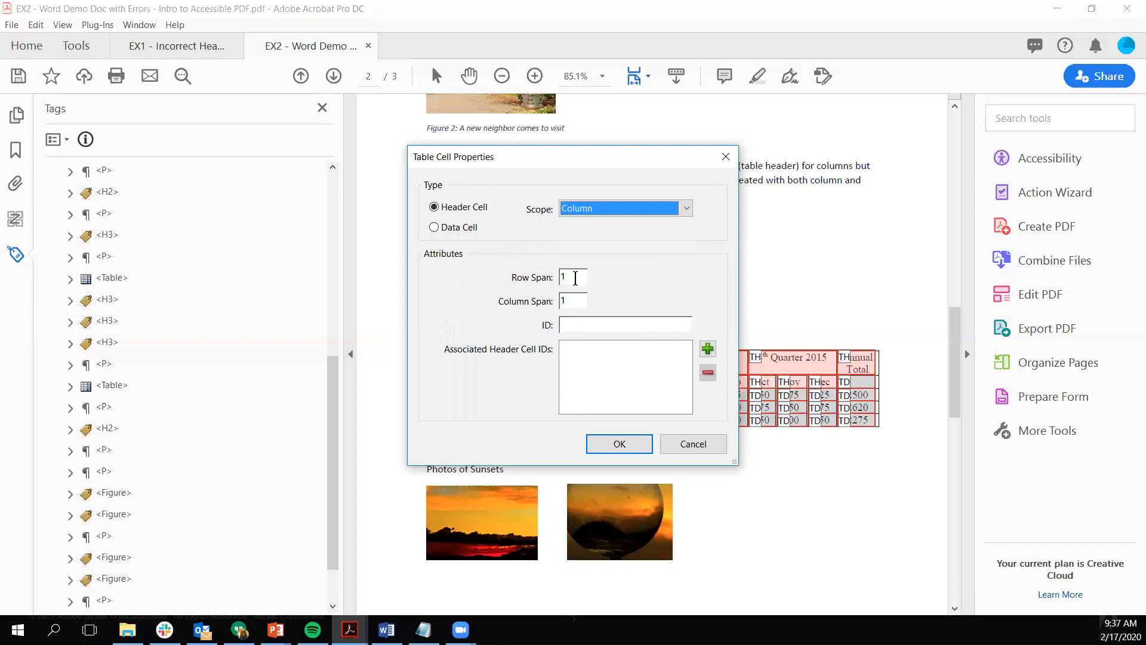
left_click_drag(554, 156, 283, 160)
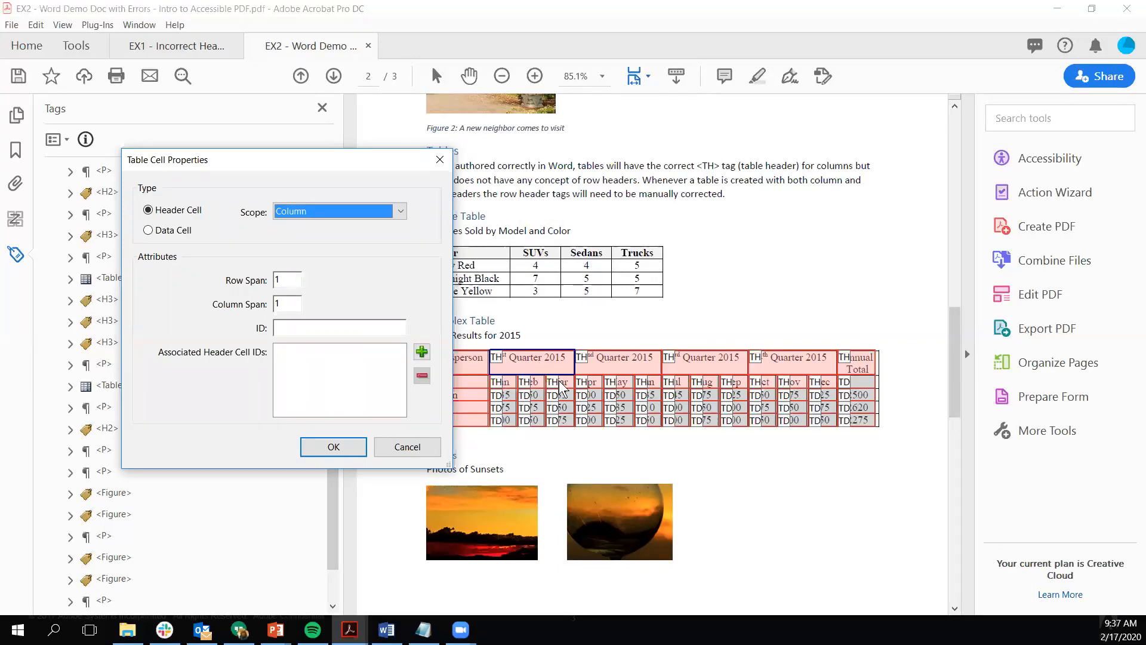
left_click(286, 304)
key("BackSpace")
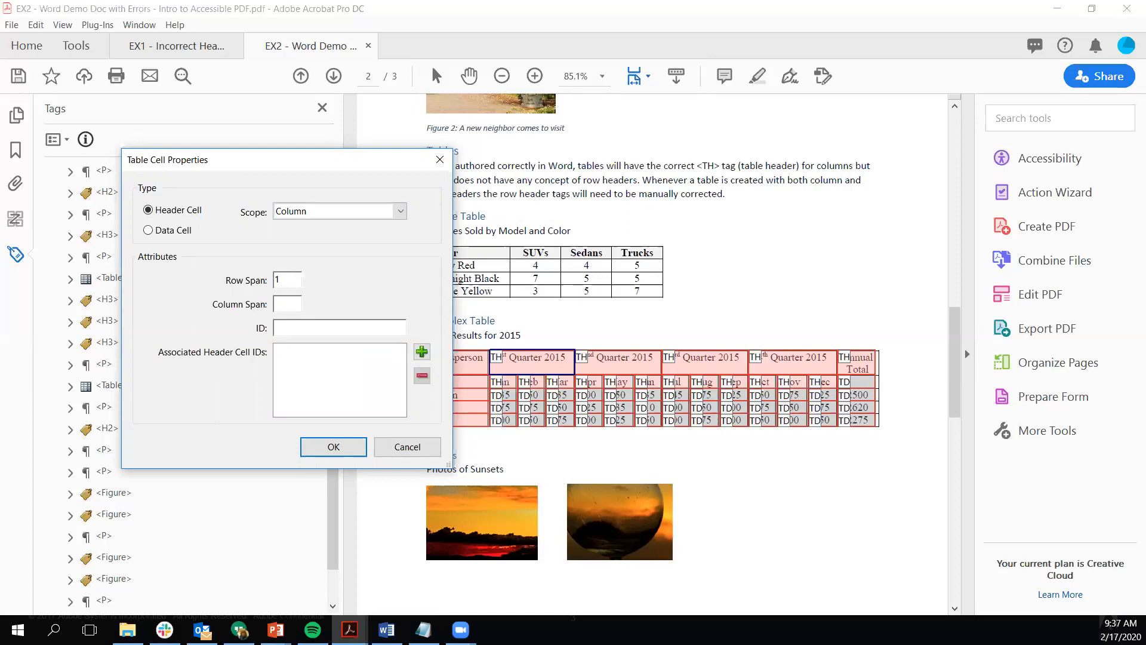
type("3")
left_click(333, 447)
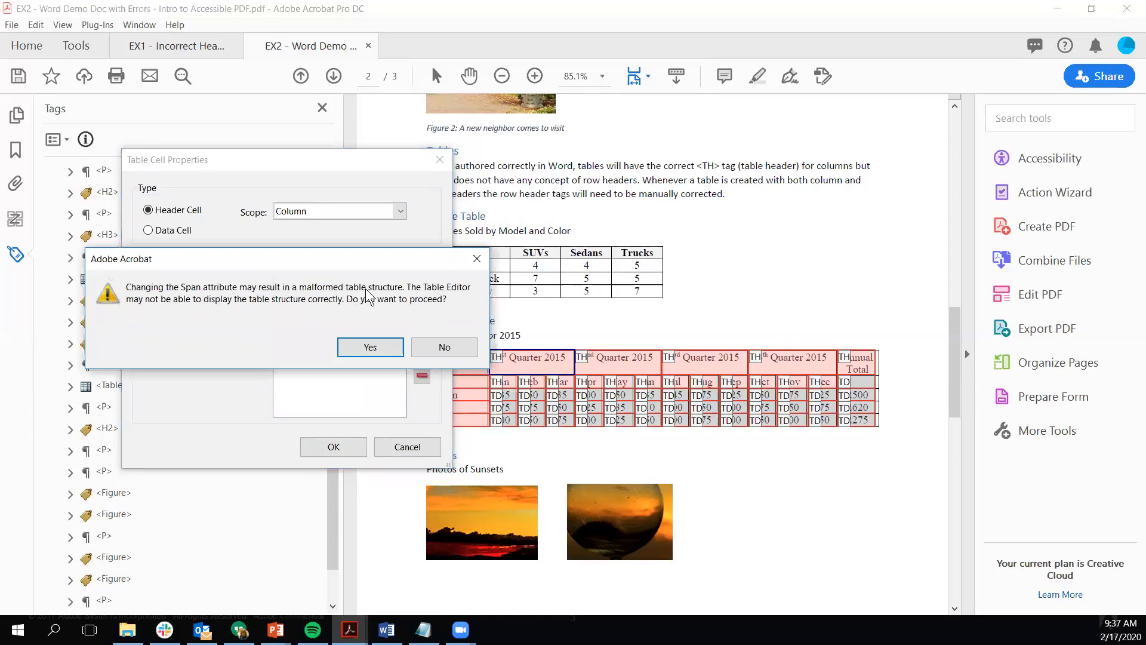
left_click(370, 347)
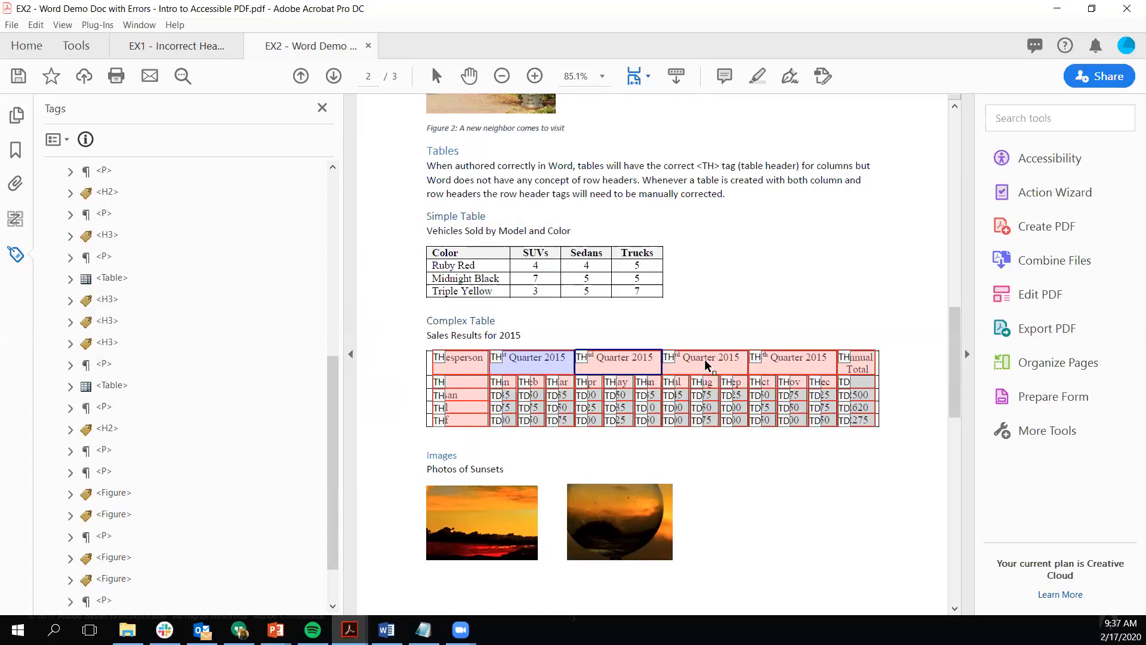
Give the 2nd, 3rd and 4th Quarter 2015 header cells a Column scope and a column span of 3, accepting the span change
right_click(797, 359)
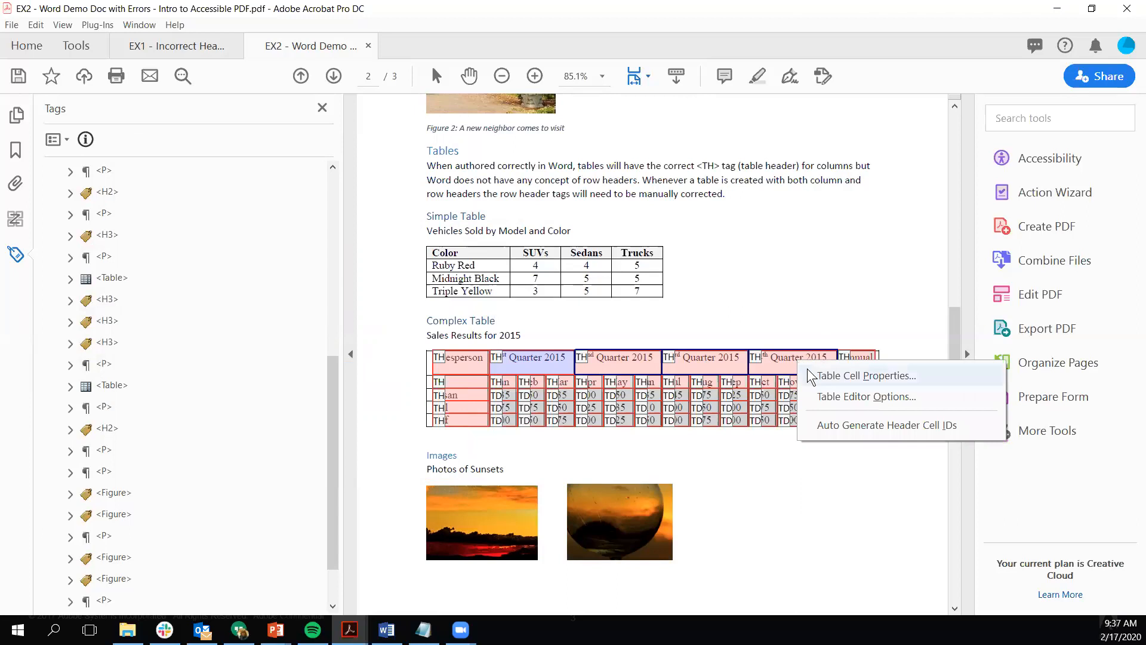
left_click(807, 367)
left_click(682, 209)
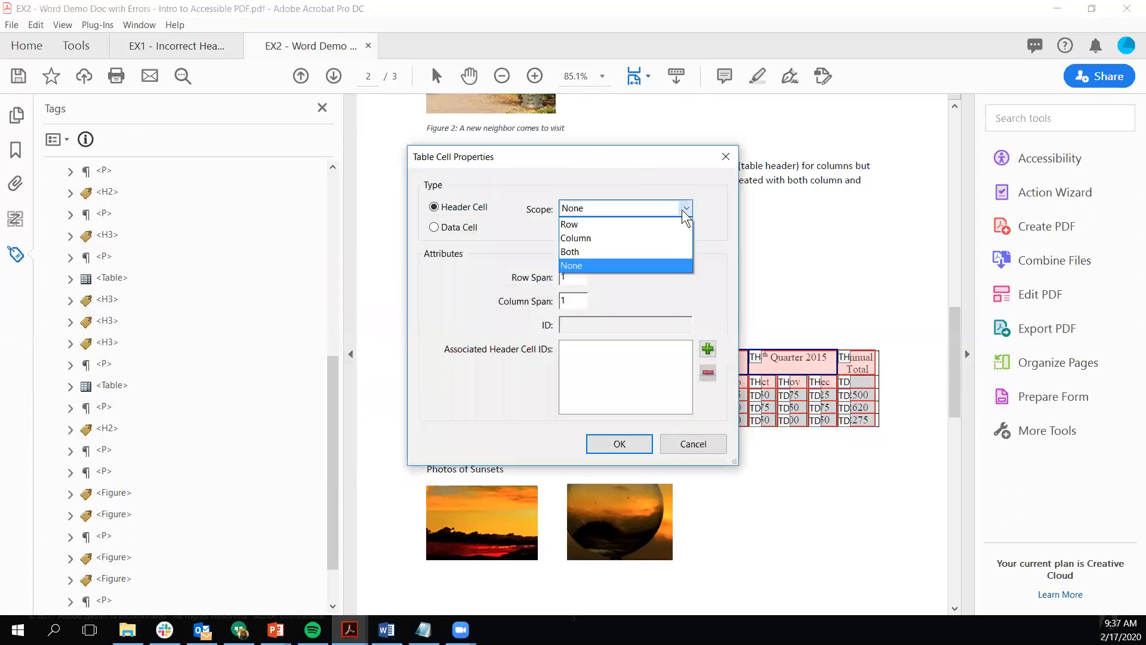
left_click(627, 243)
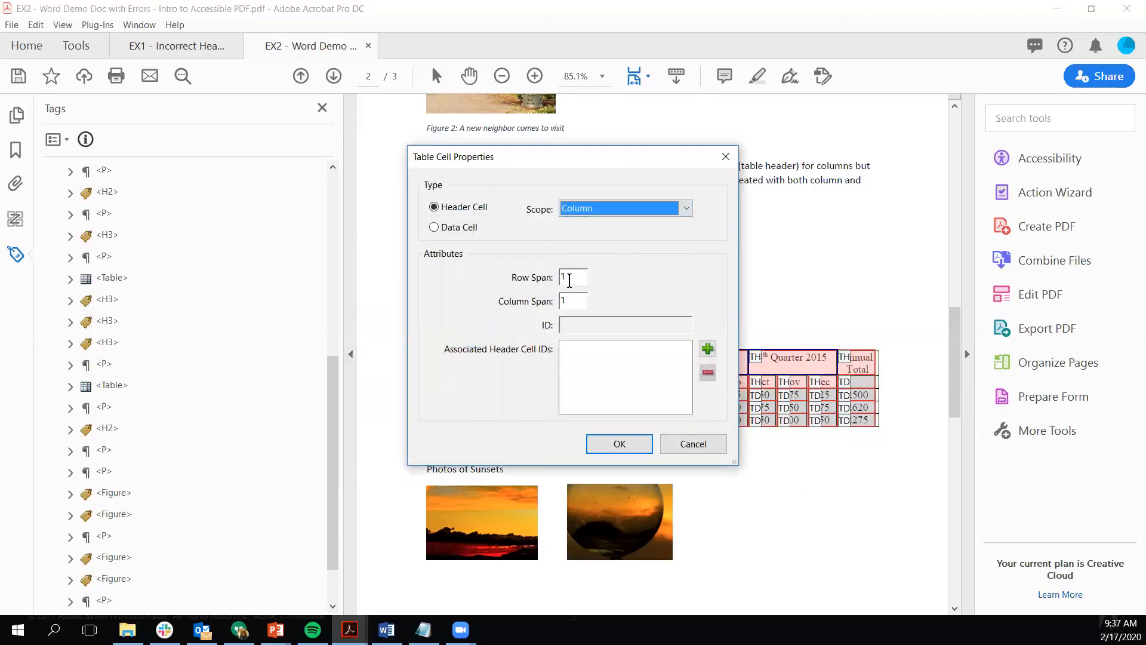
left_click(563, 301)
type("3")
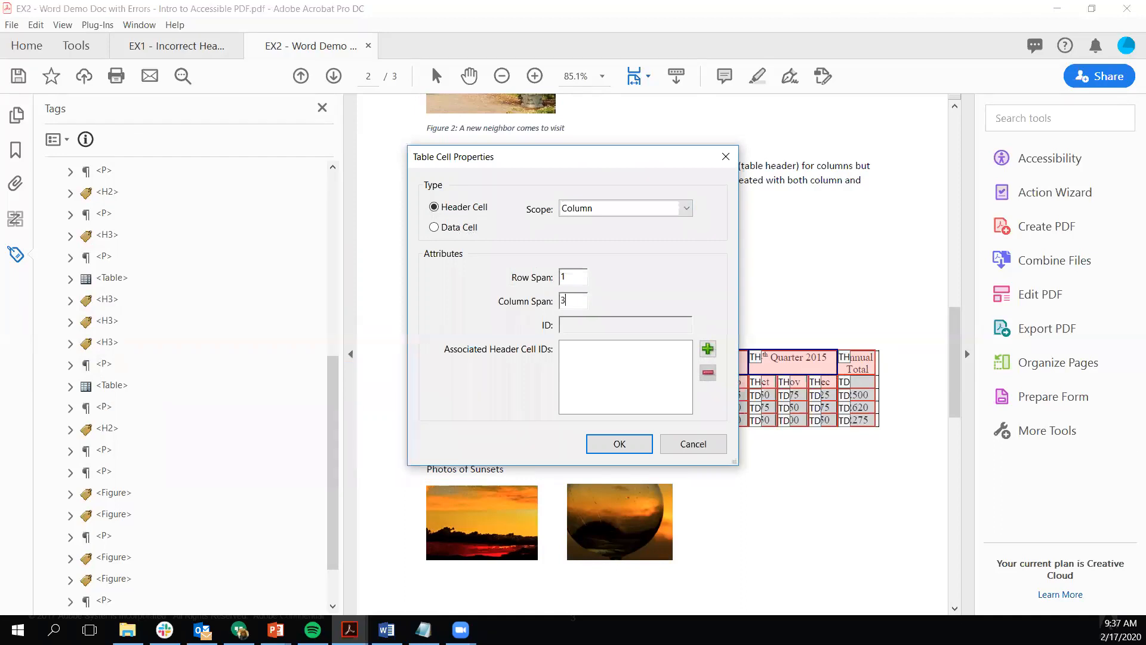
left_click(630, 443)
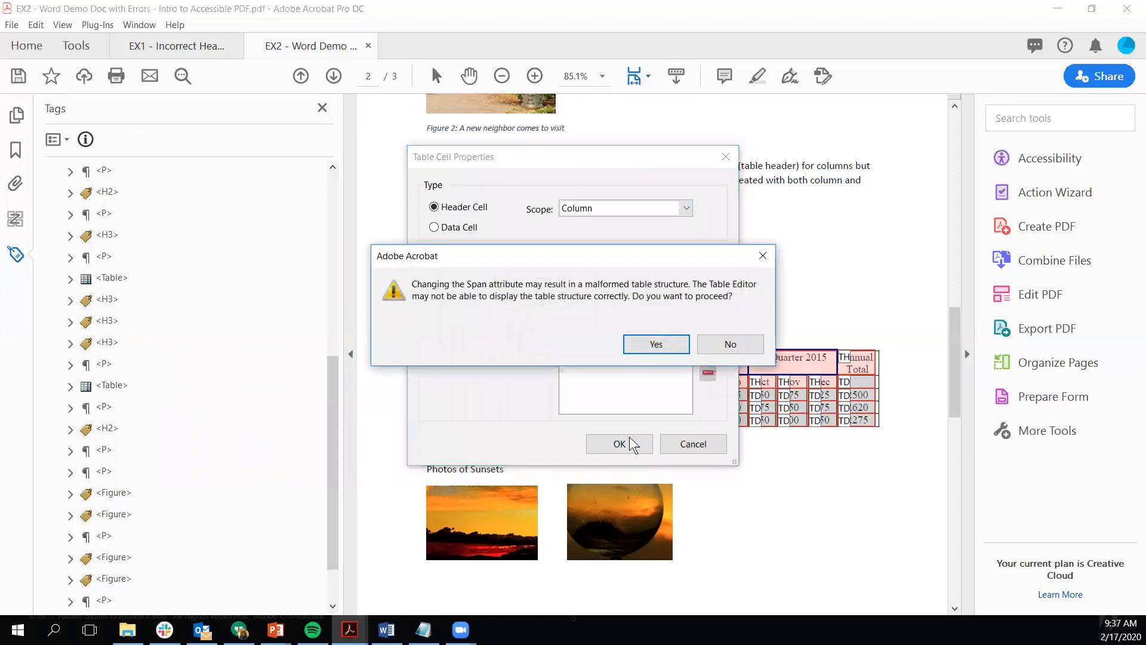
left_click(662, 343)
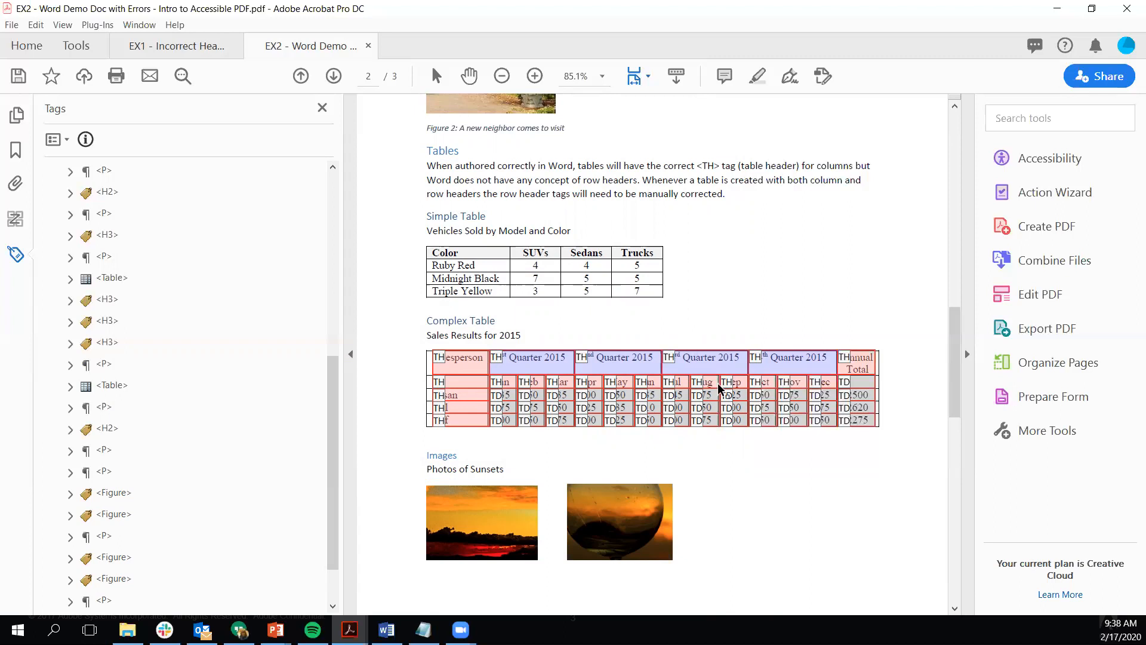
Set the alternate text of the first sunset photo's Figure tag on page 2 to "sunset with cloud"
scroll(718, 383, "down", 5)
scroll(718, 392, "down", 2)
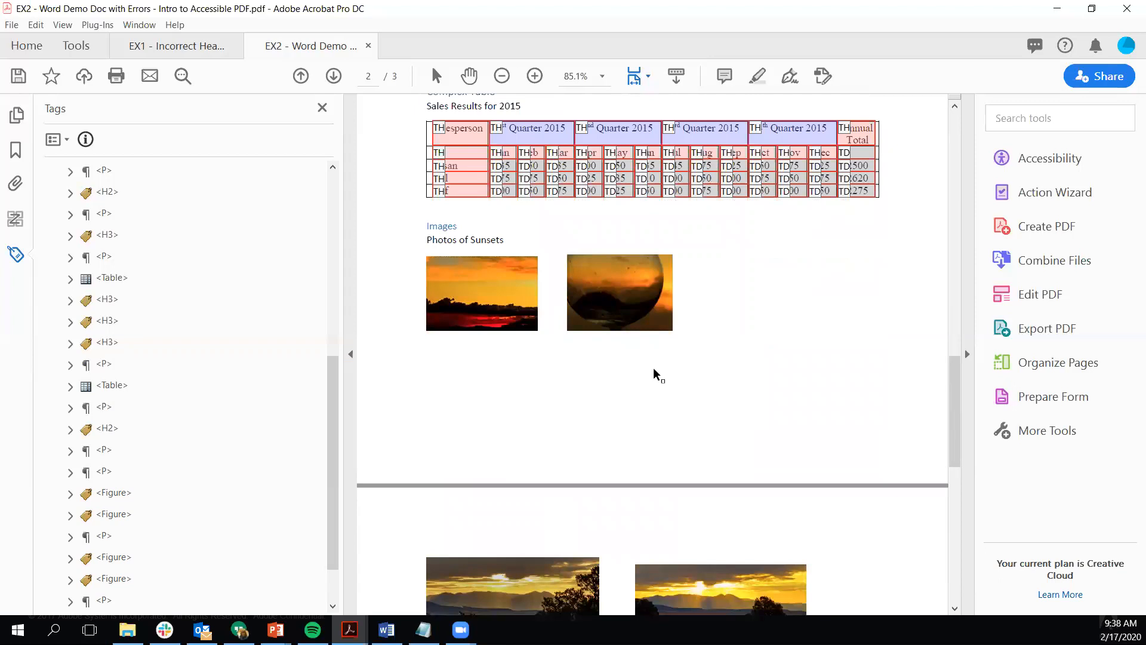
scroll(531, 375, "down", 1)
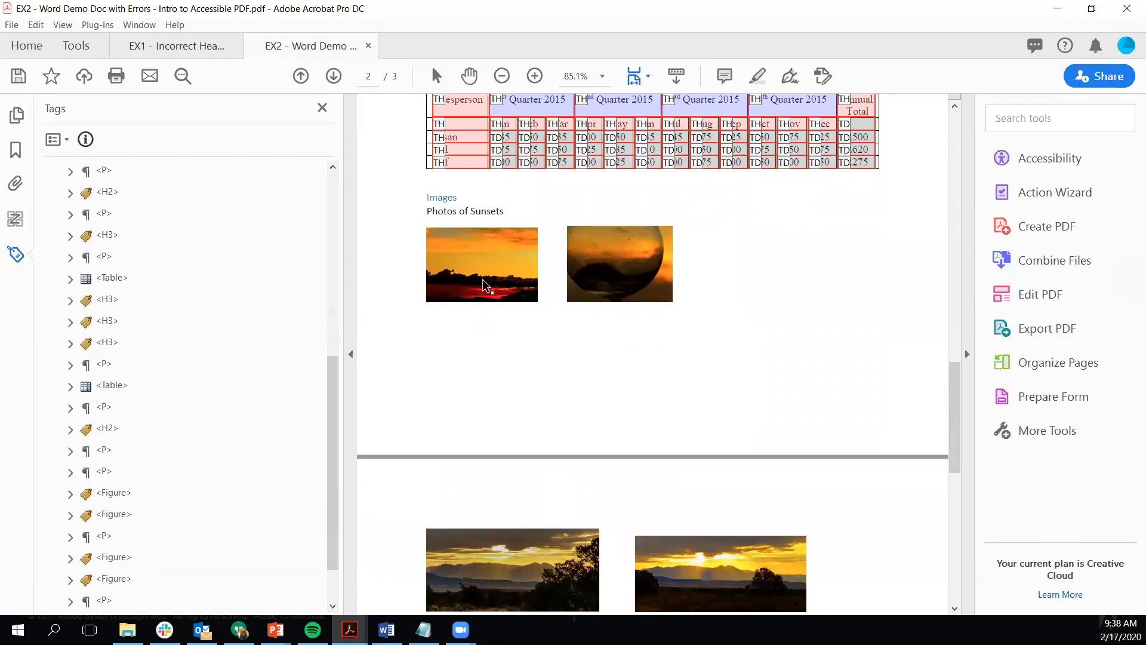
mouse_move(483, 278)
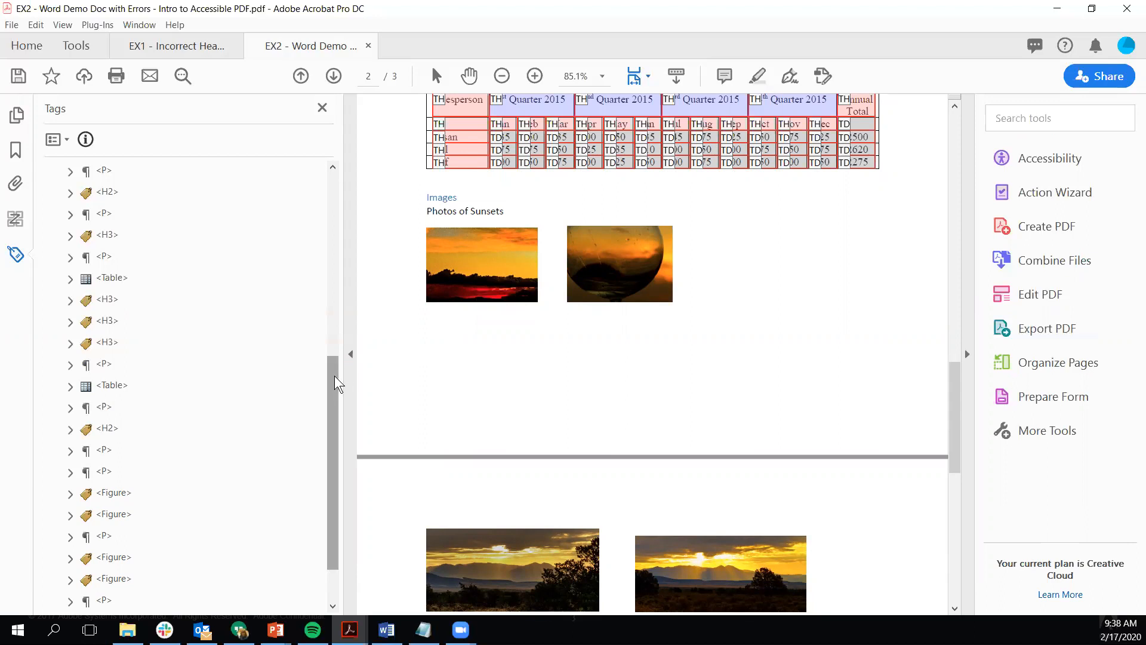
left_click_drag(334, 375, 320, 421)
left_click(105, 449)
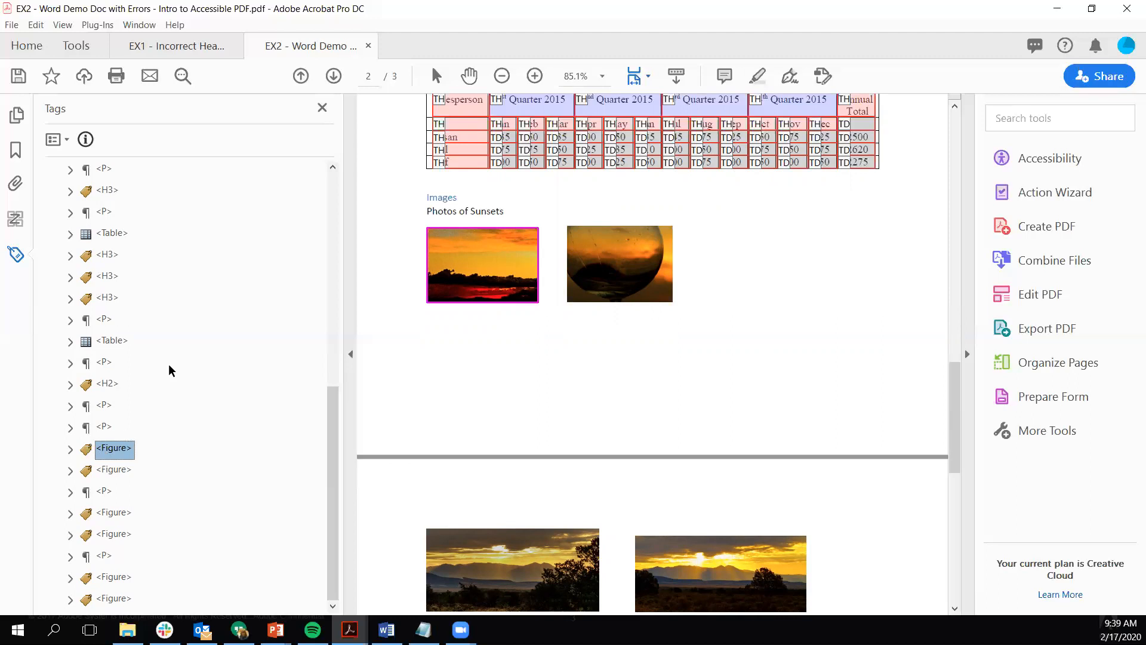
right_click(121, 453)
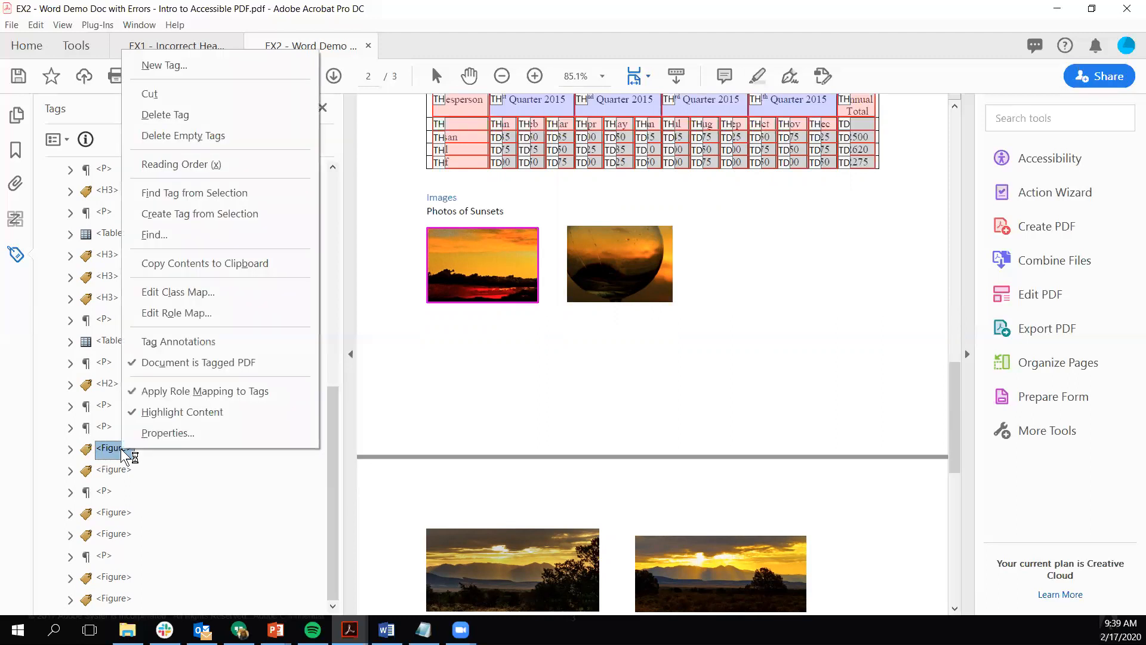
left_click(168, 433)
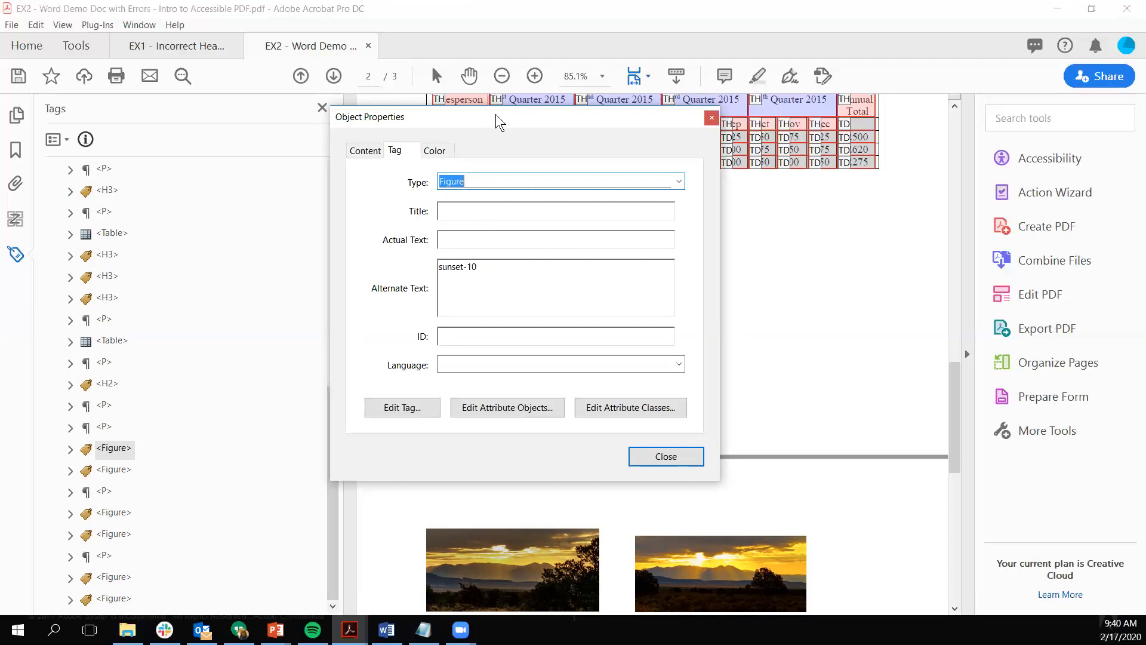
left_click_drag(501, 123, 556, 112)
left_click(558, 255)
key("ctrl+a")
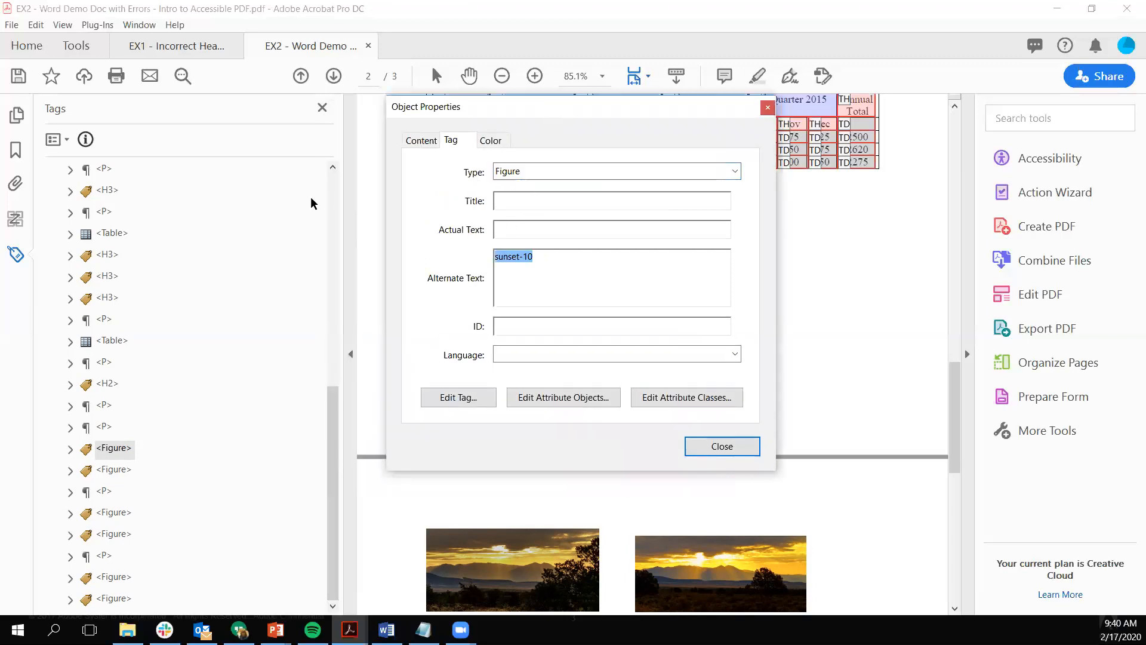
type("sunset with cloud")
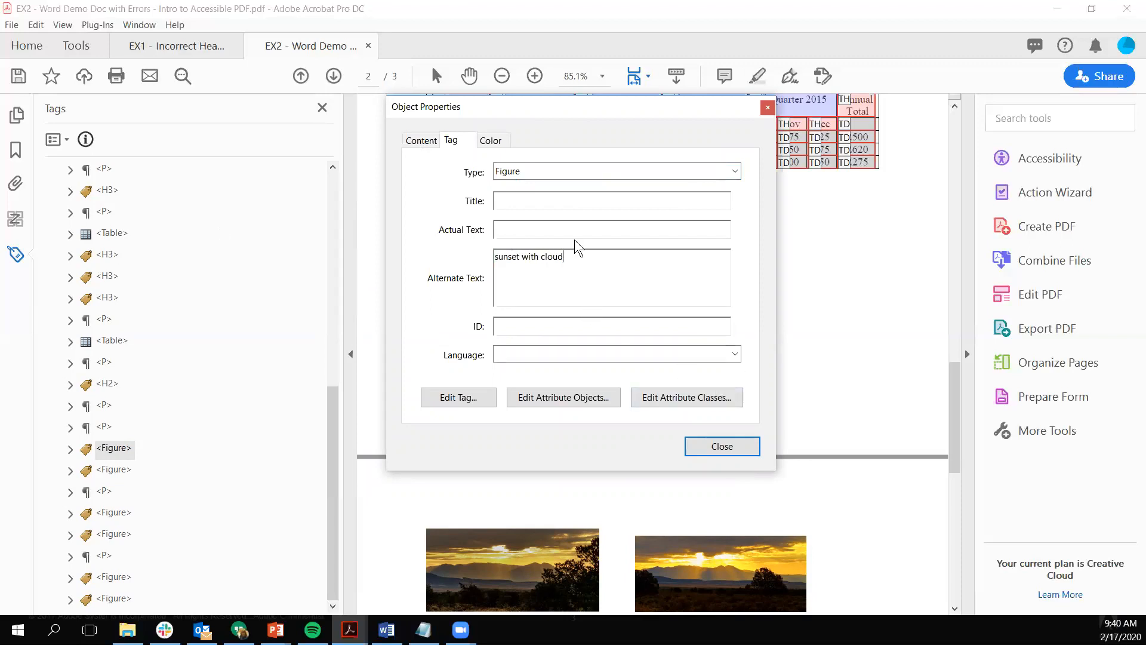
left_click(745, 452)
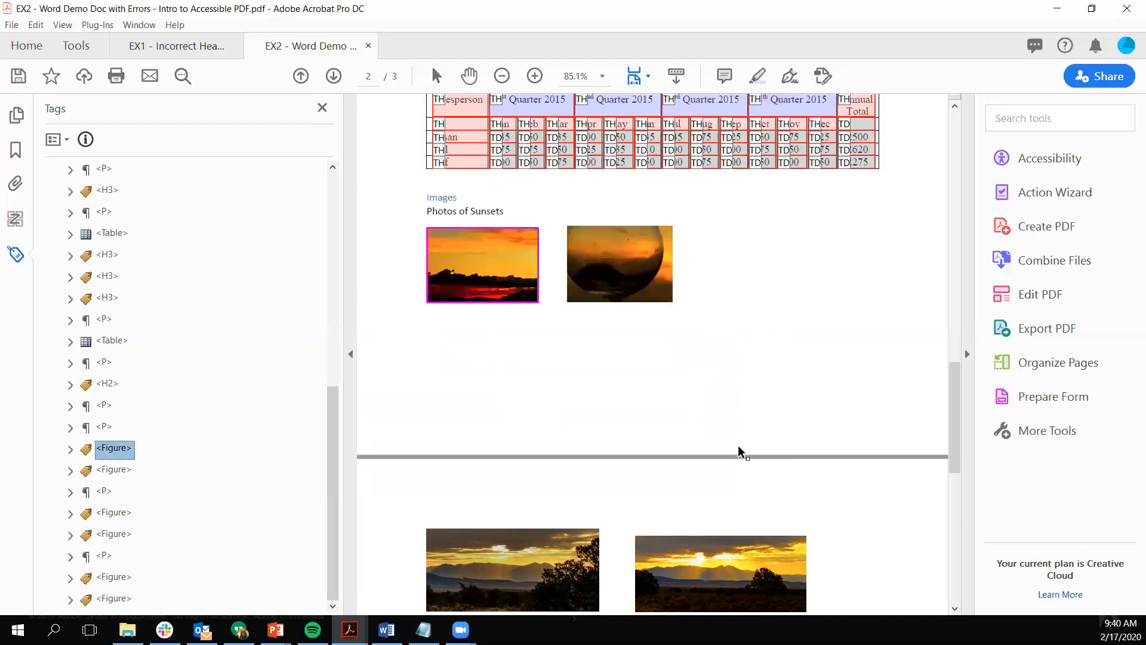
Check the alternate text in the tag properties of the second sunset photo on page 2
scroll(797, 360, "down", 1)
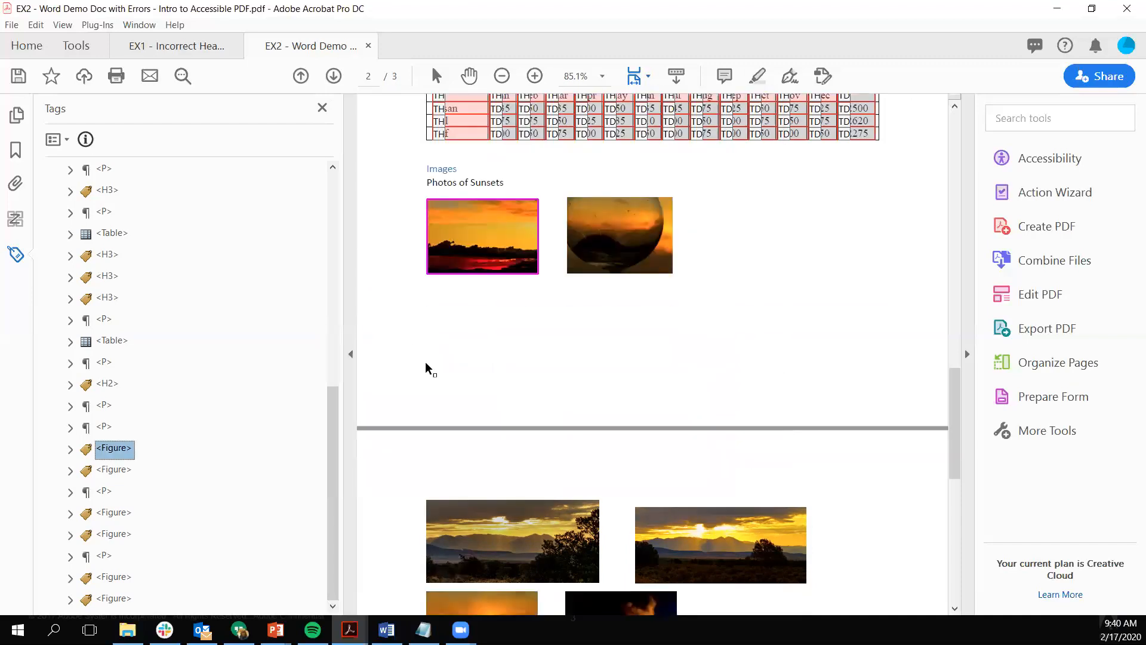
mouse_move(605, 246)
left_click(115, 472)
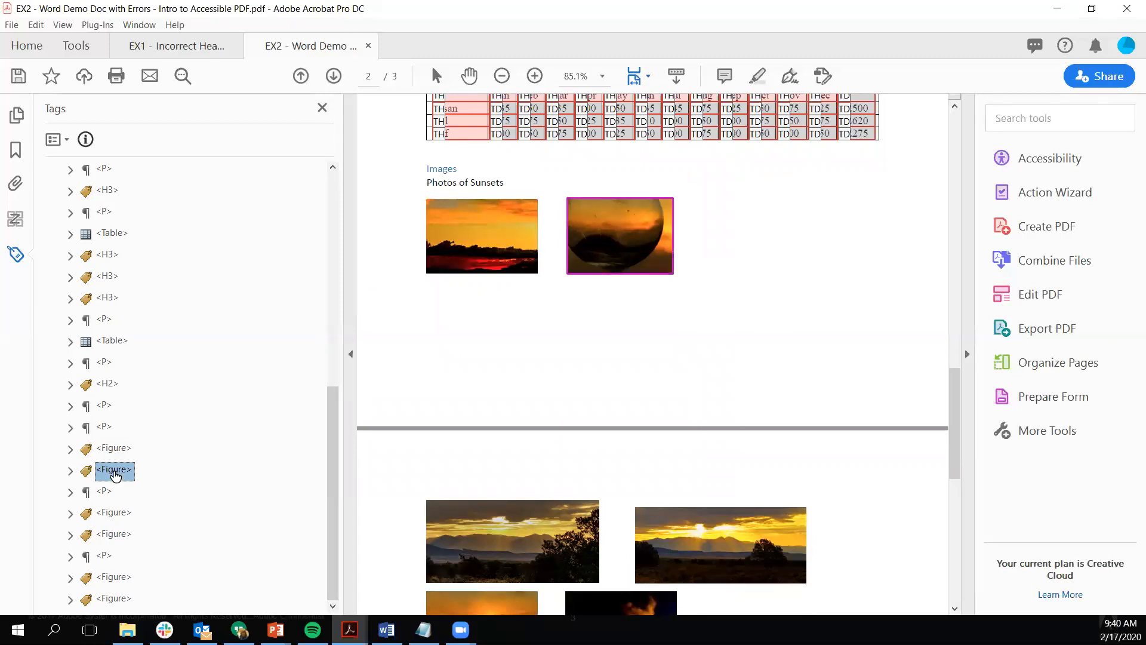
right_click(115, 476)
left_click(144, 458)
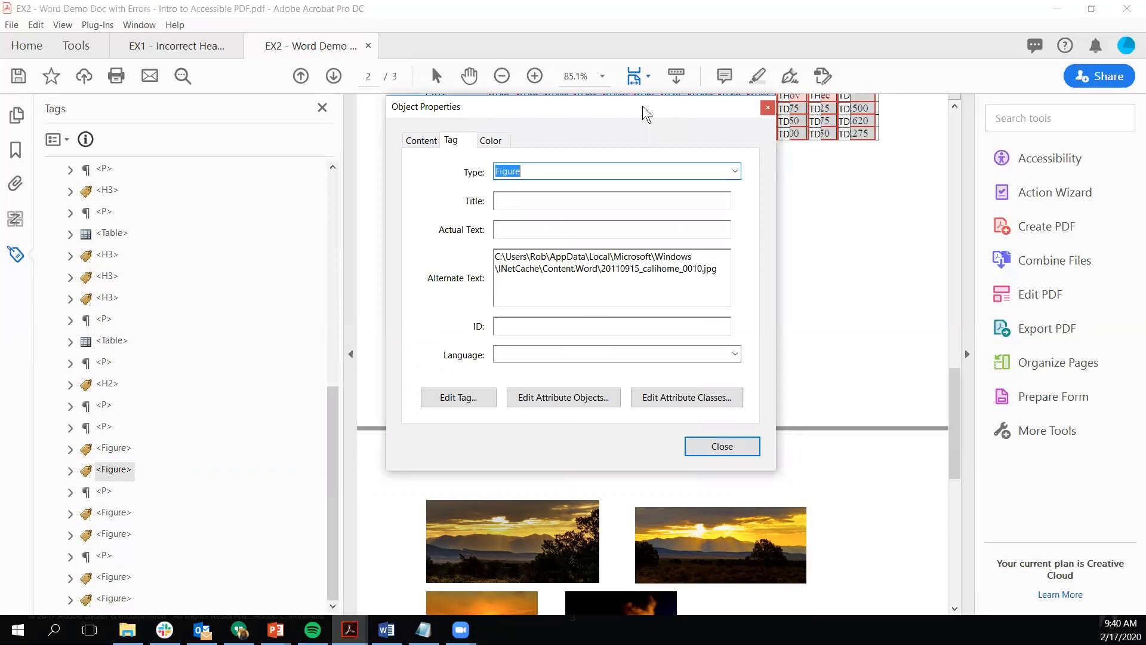
left_click_drag(645, 110, 477, 140)
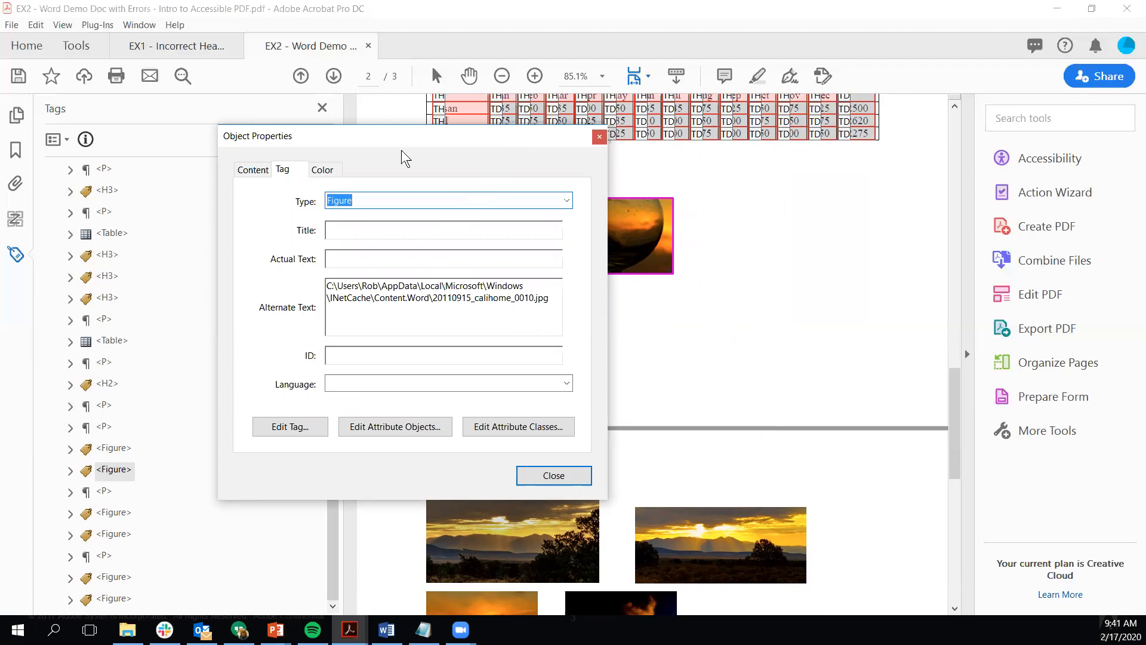
left_click_drag(402, 145, 292, 154)
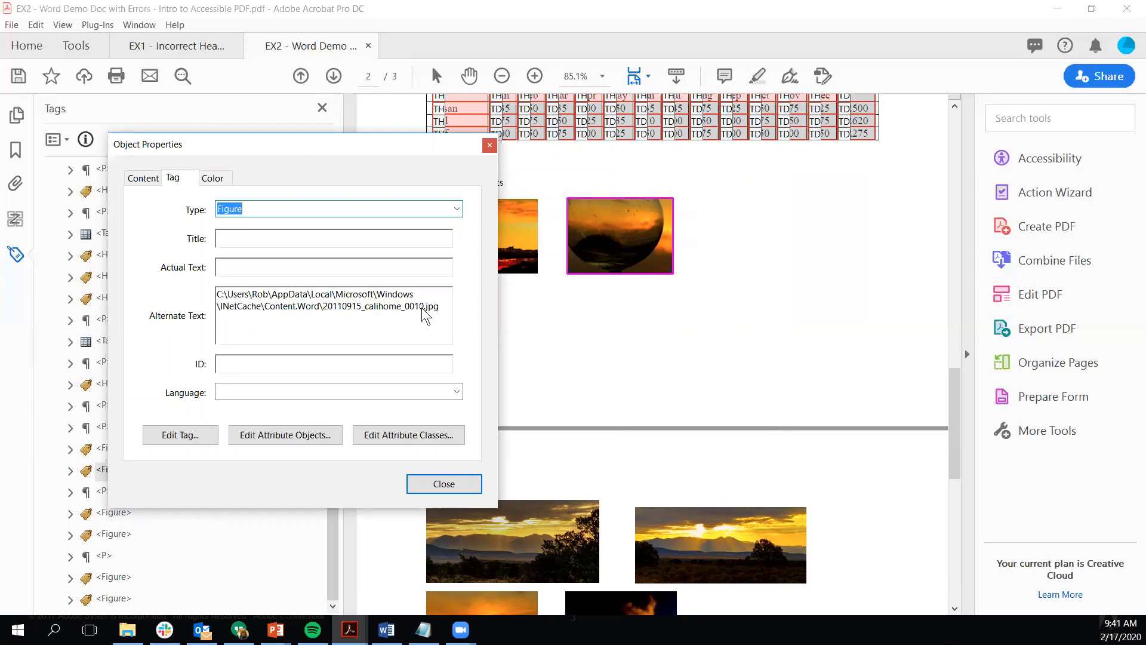
left_click(462, 487)
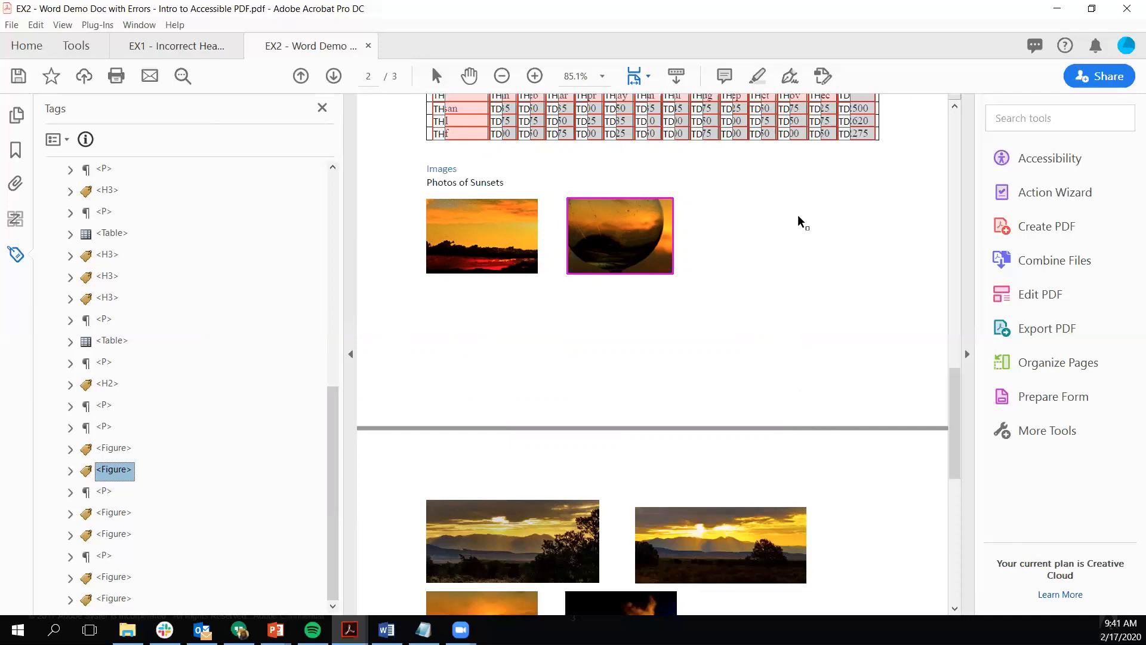
Start Set Alternate Text for all document figures and describe image 1 as "Border collie in a classroom"
left_click(1024, 162)
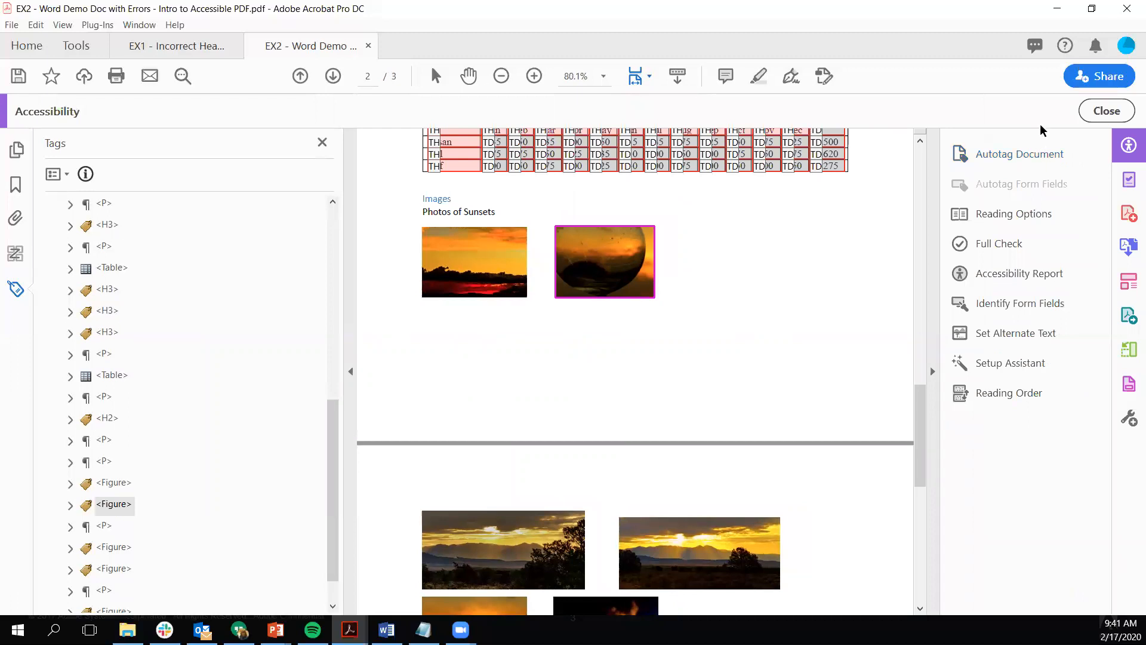
left_click(998, 332)
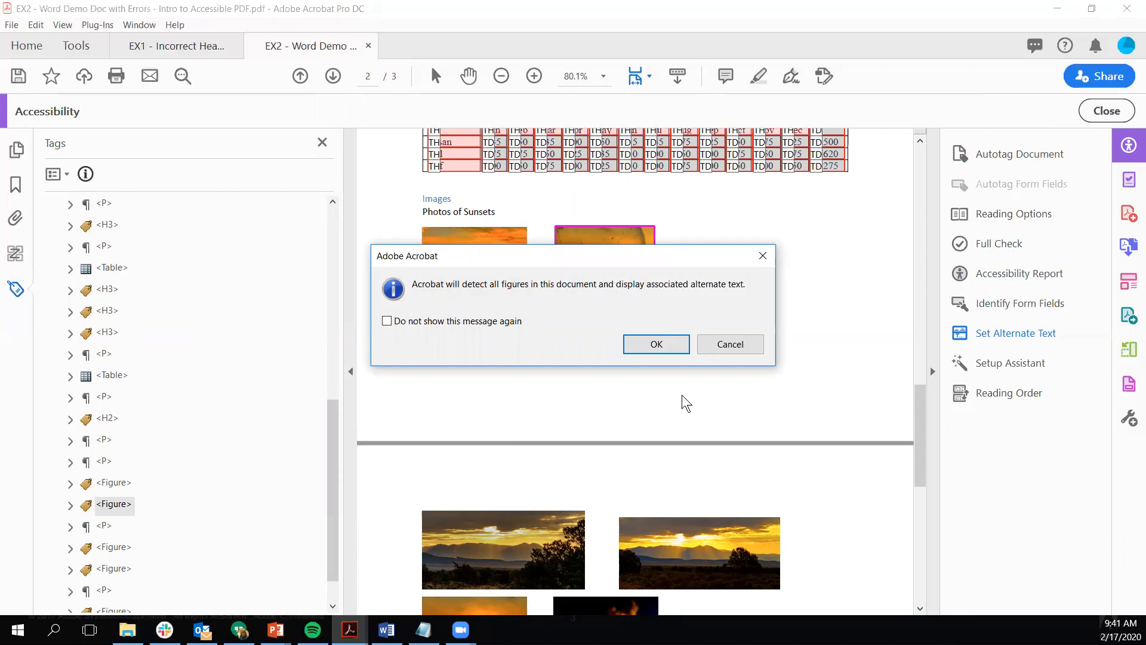
left_click(656, 344)
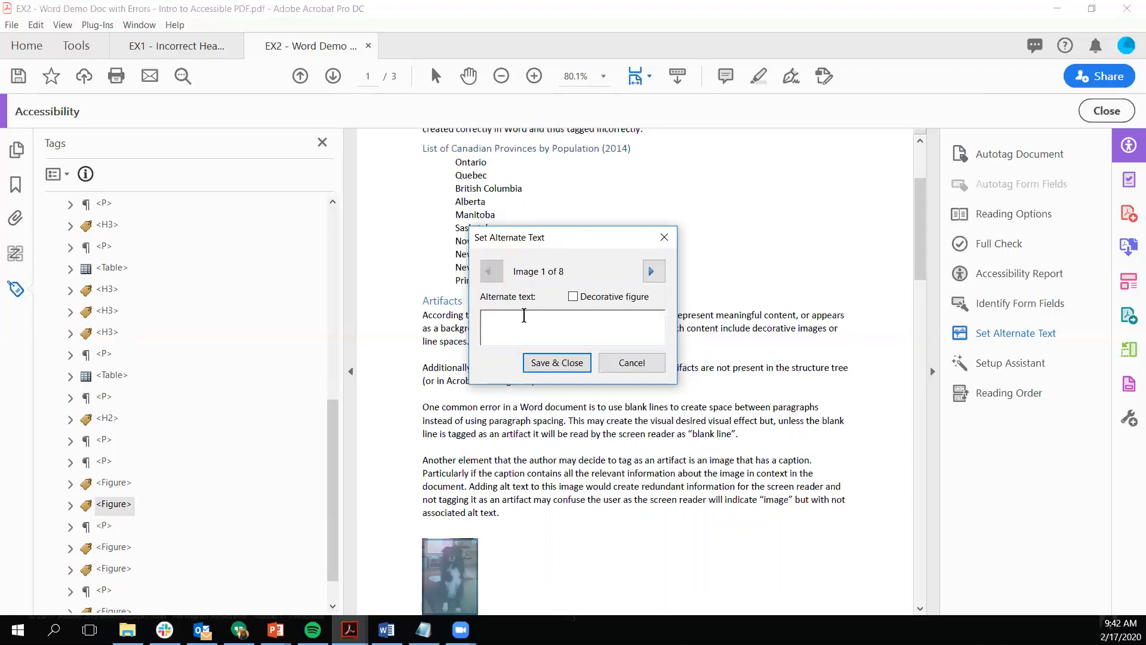
type("Border collie in a classroom")
left_click(653, 270)
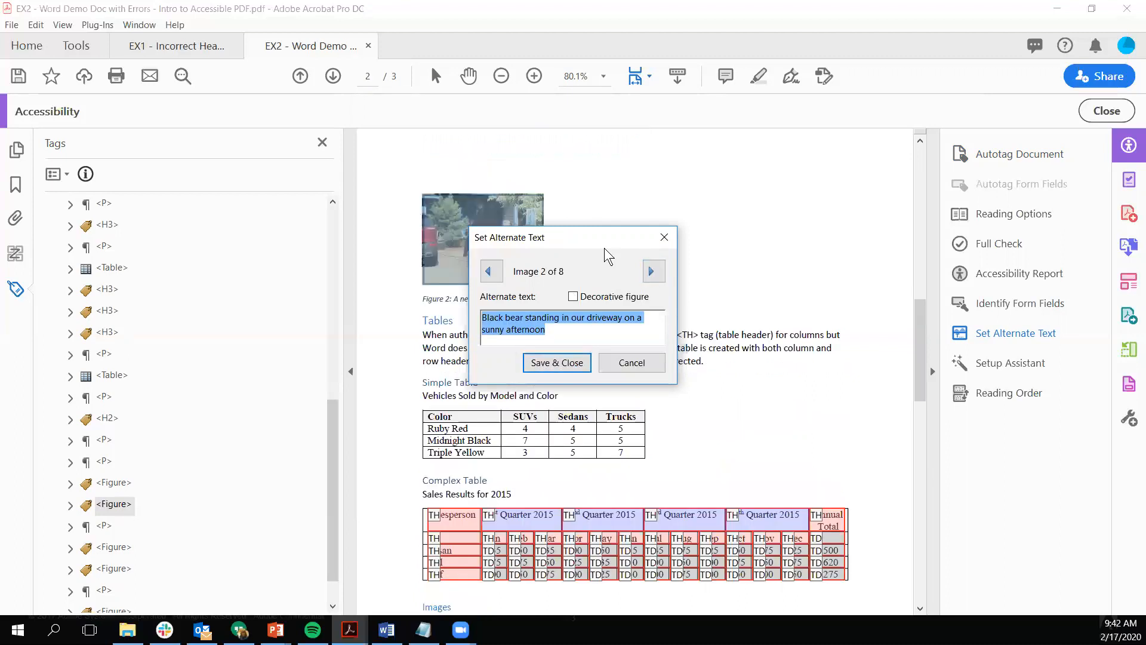
Go past images 2 and 3 and clear the file-path alternate text of image 4
left_click_drag(605, 234, 767, 158)
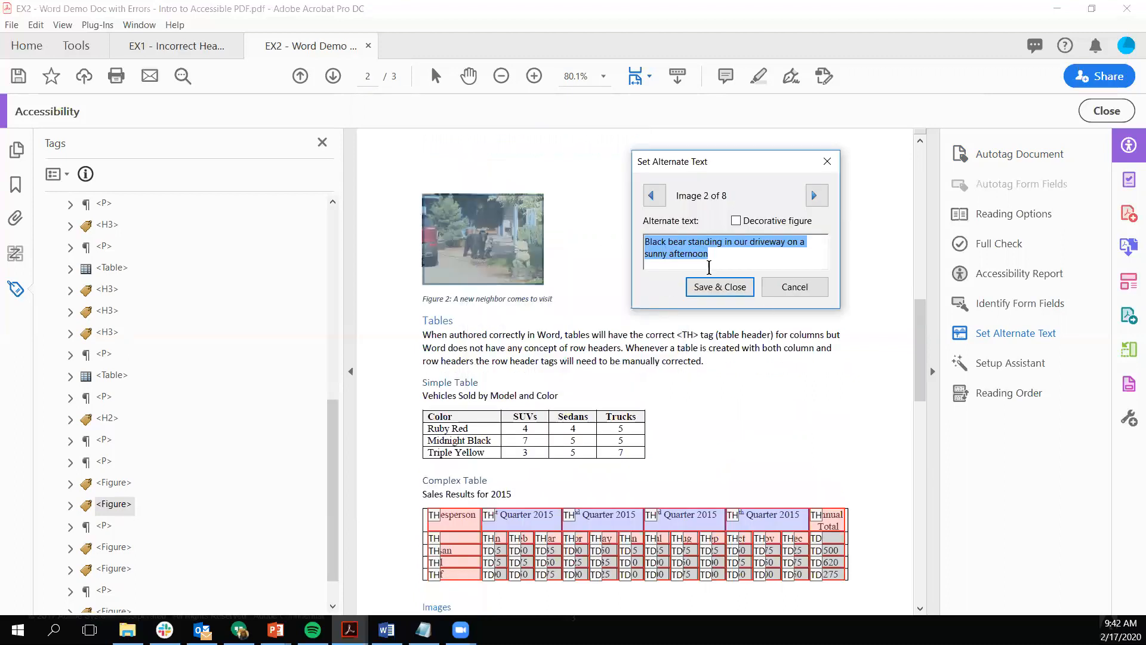
left_click(820, 194)
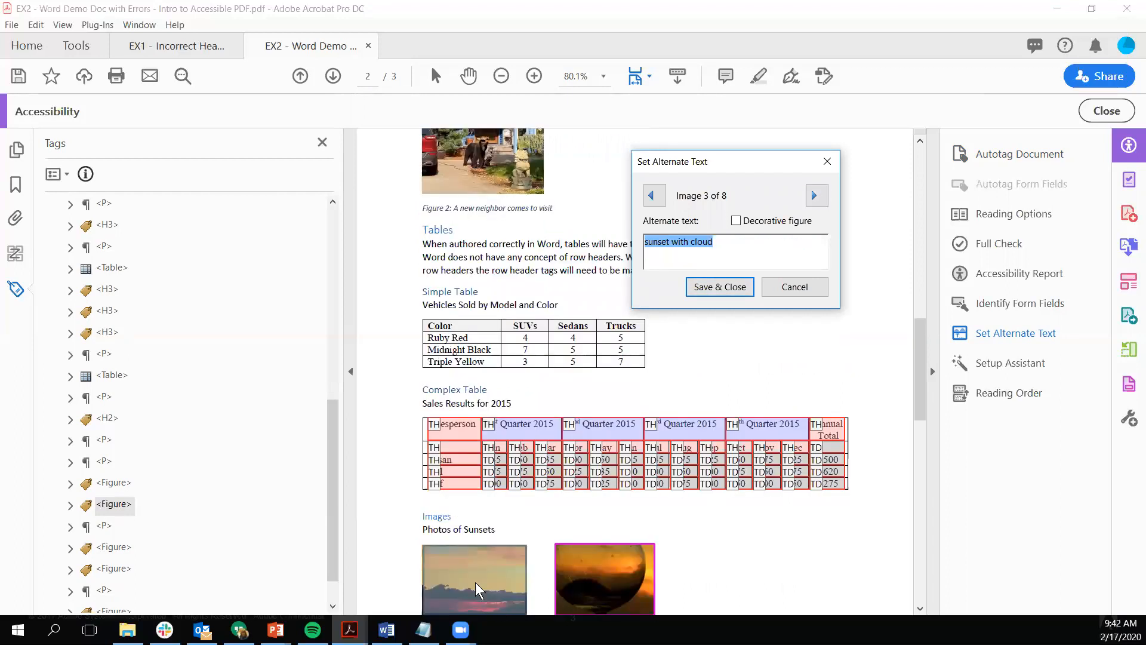
left_click(815, 194)
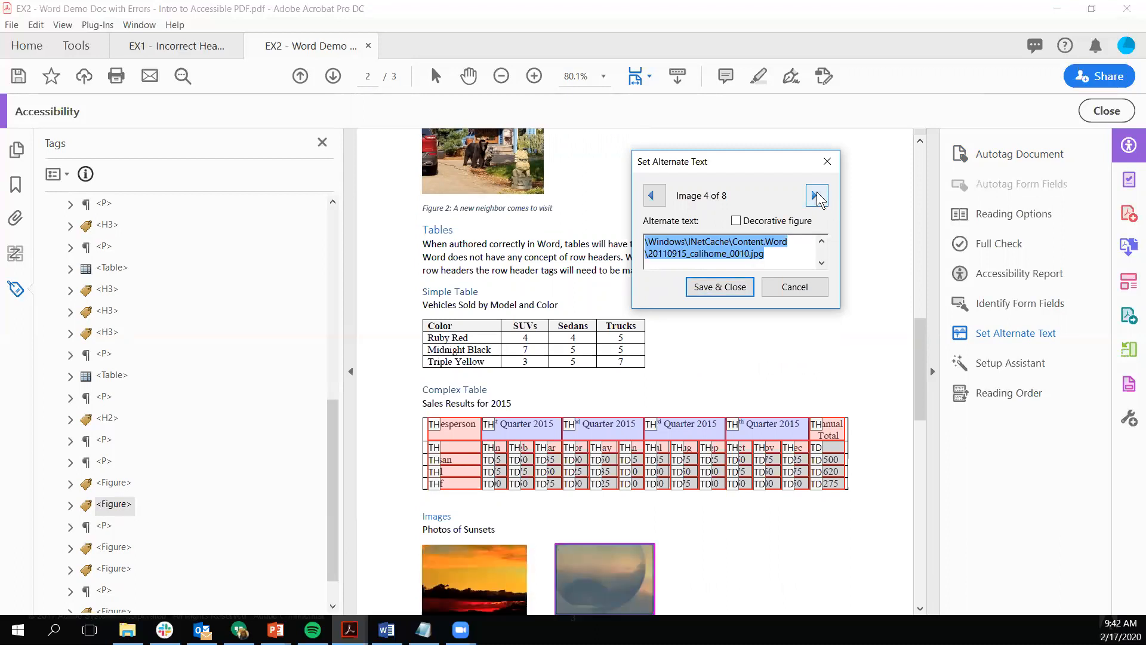
left_click_drag(788, 252, 744, 242)
left_click_drag(604, 220, 603, 221)
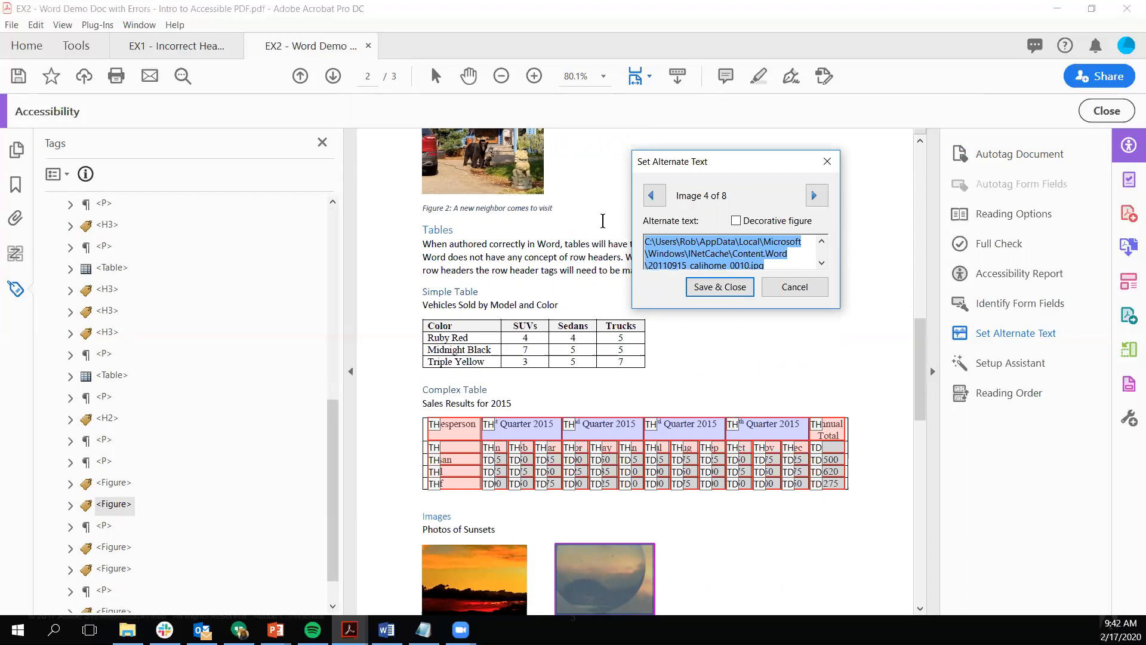
key("Delete")
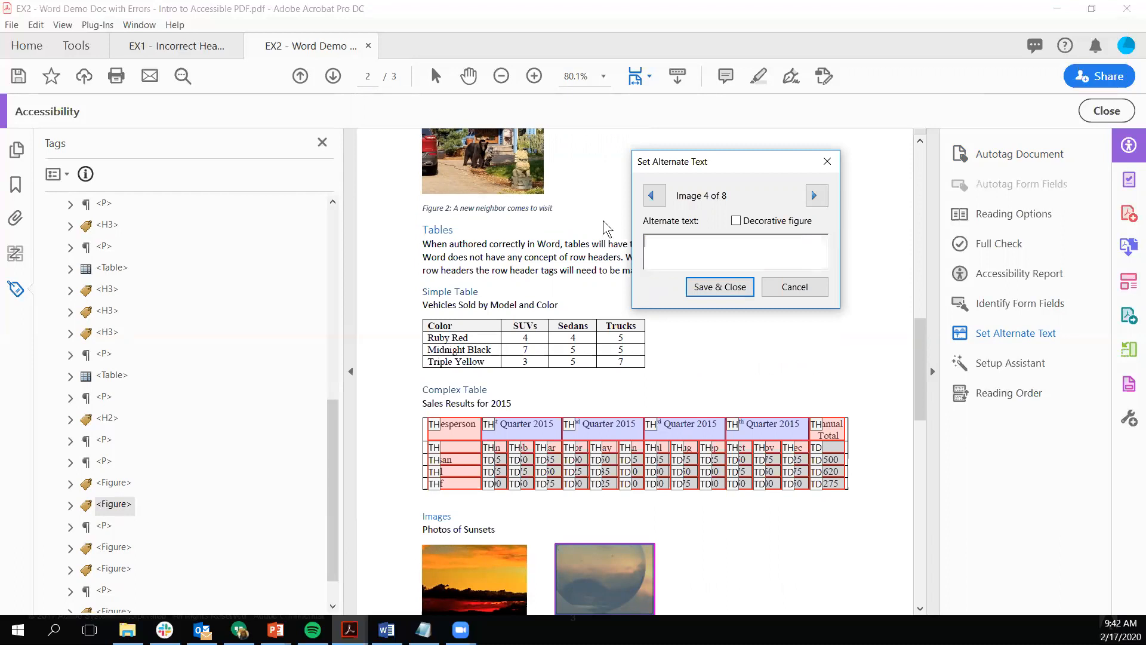
Review the alternate text of images 5 to 8 and cancel Set Alternate Text
left_click(817, 195)
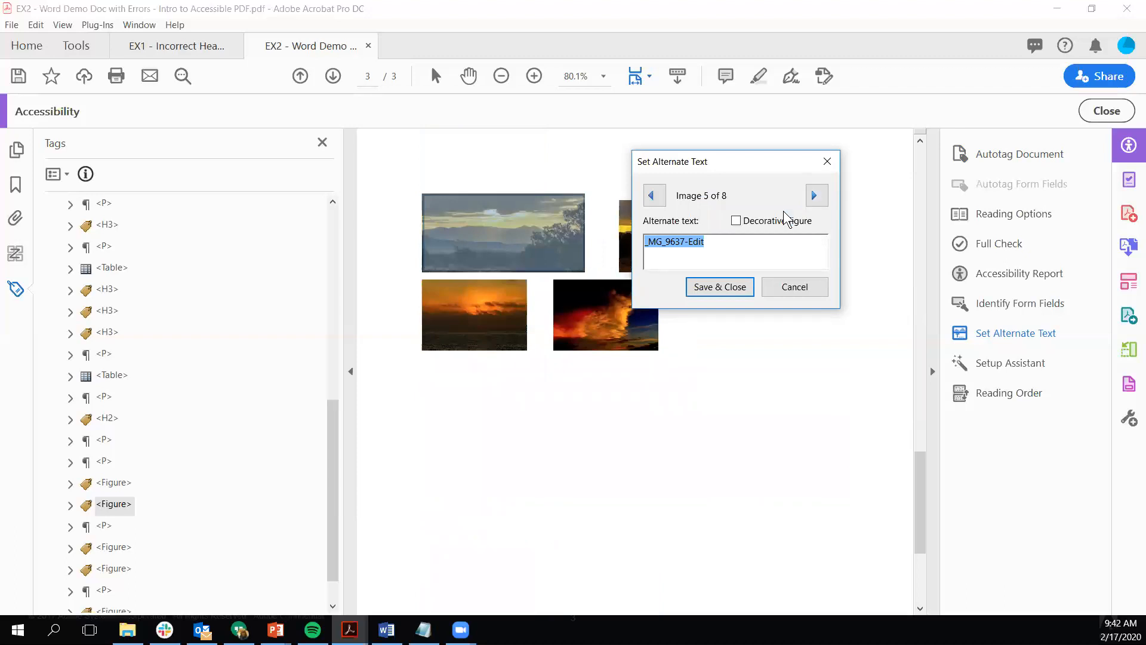
left_click(813, 196)
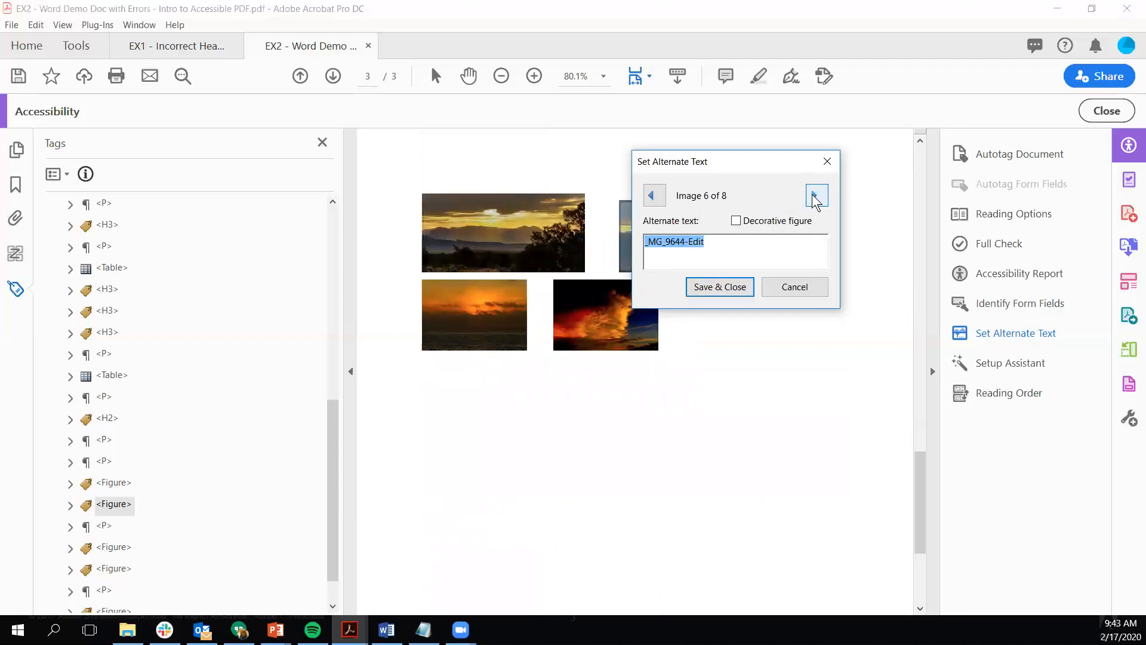
left_click(813, 196)
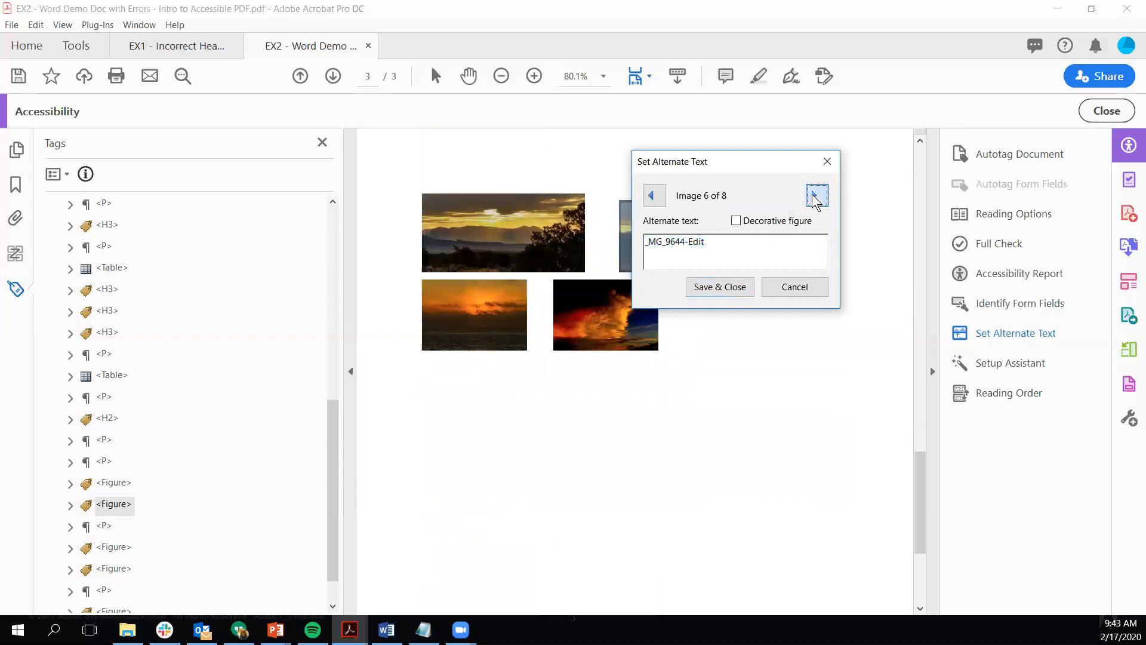
left_click(814, 197)
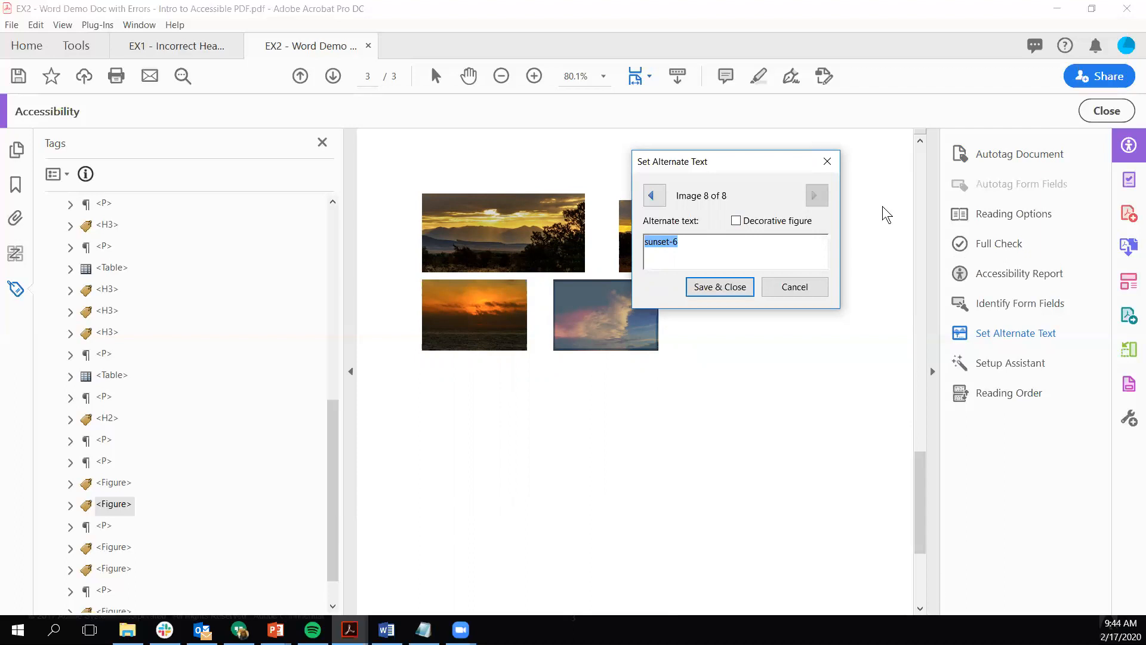
left_click(800, 289)
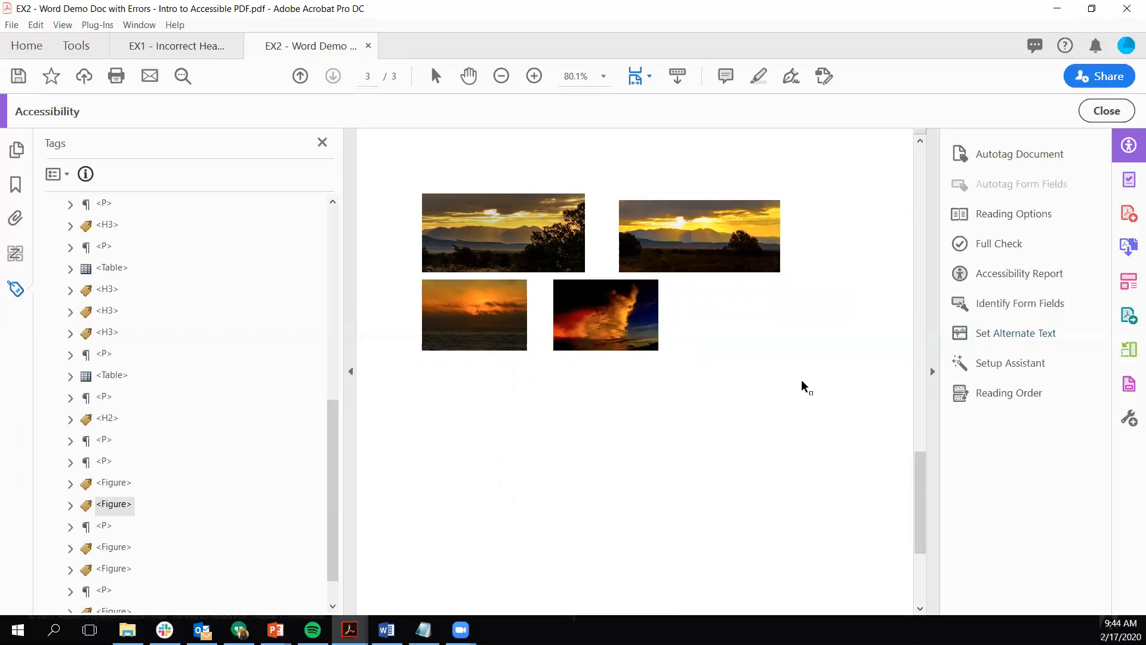
Delete the first three tags of the document: the H1 title, the introductory paragraph and the Lists H2 heading
left_click_drag(335, 510, 315, 259)
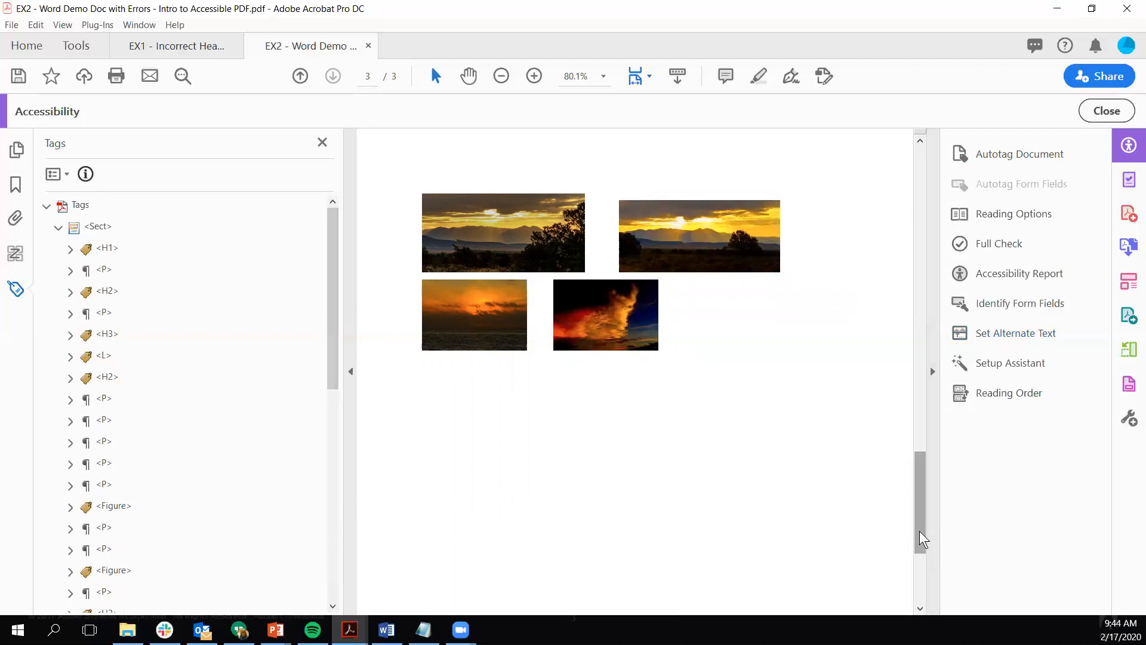
left_click_drag(920, 531, 924, 166)
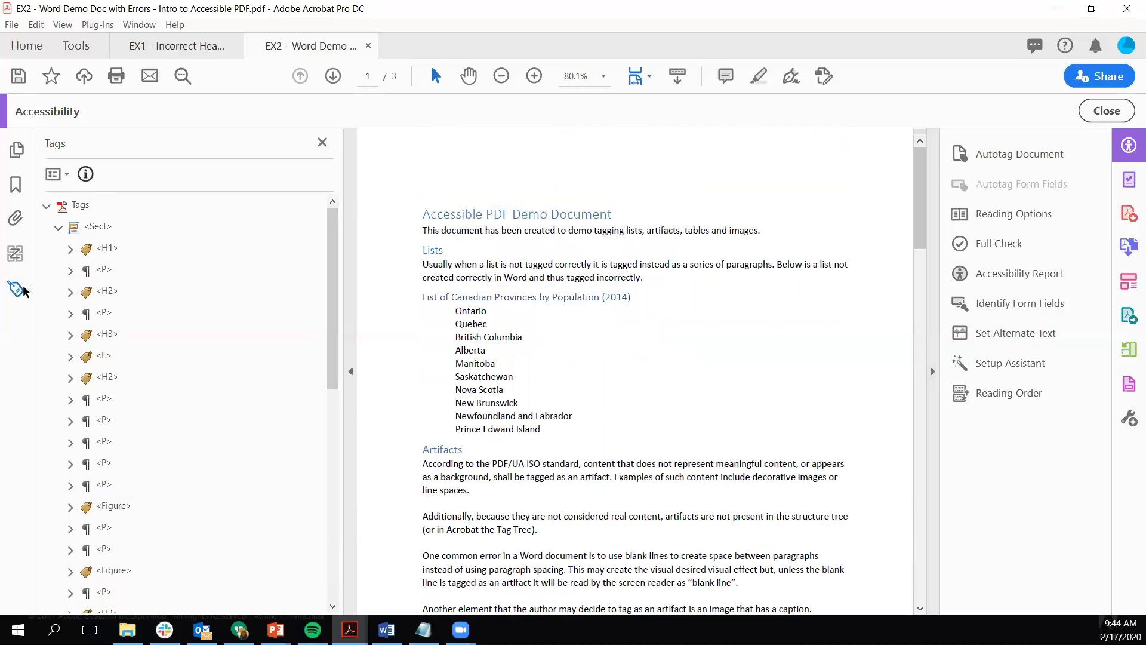
left_click(109, 249)
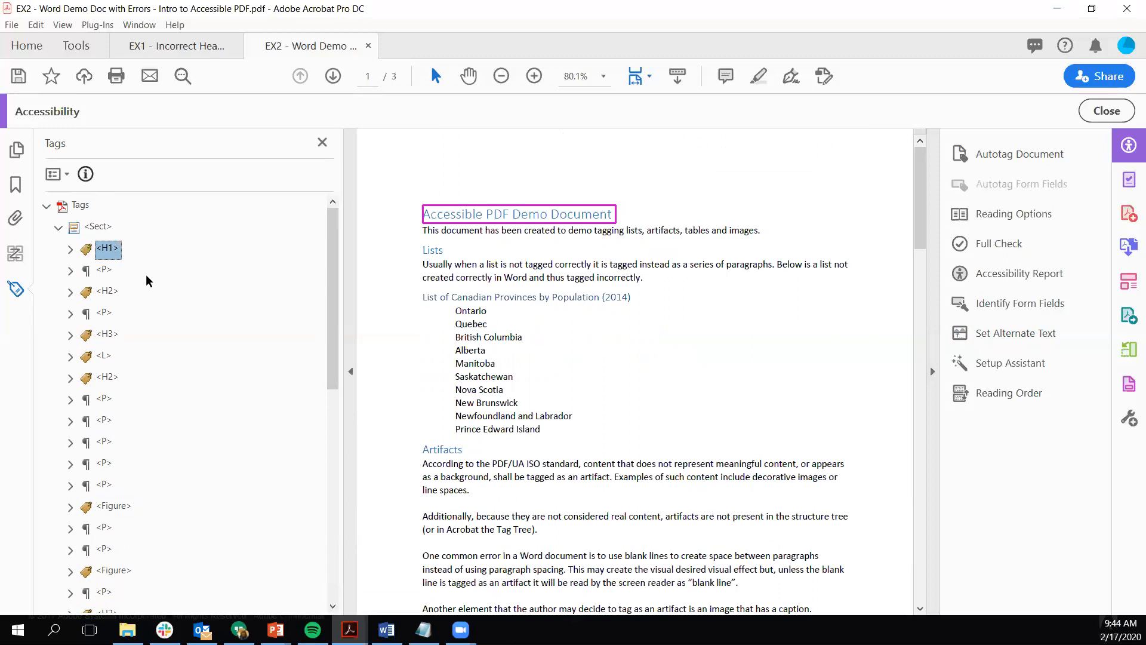
key("Delete")
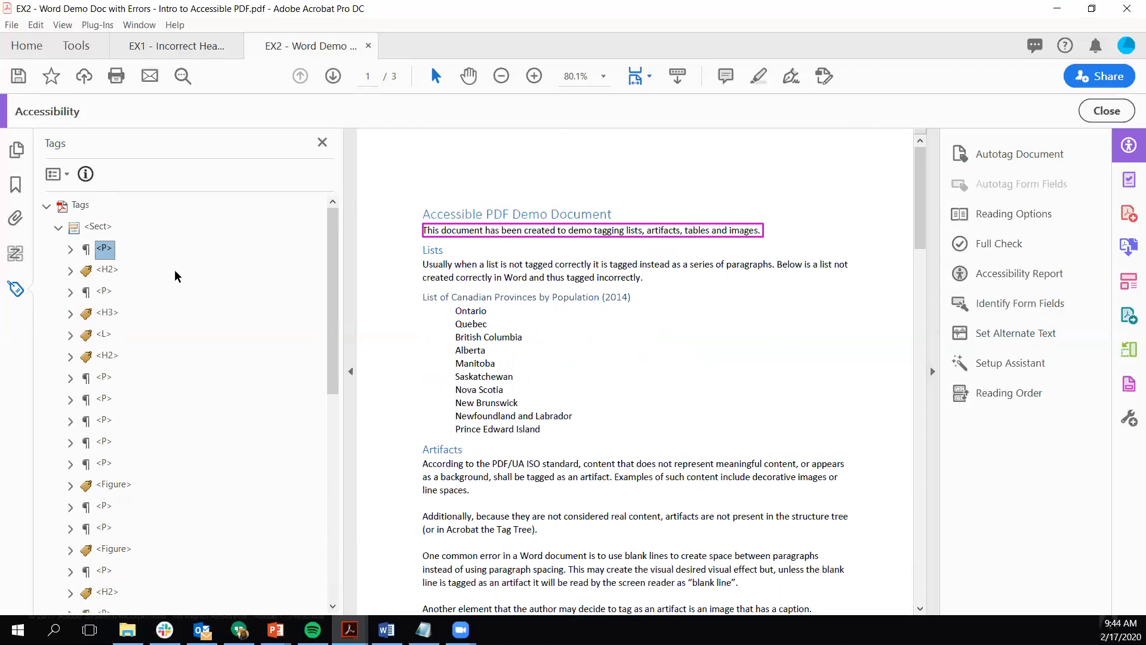
key("Delete")
key("Delete")
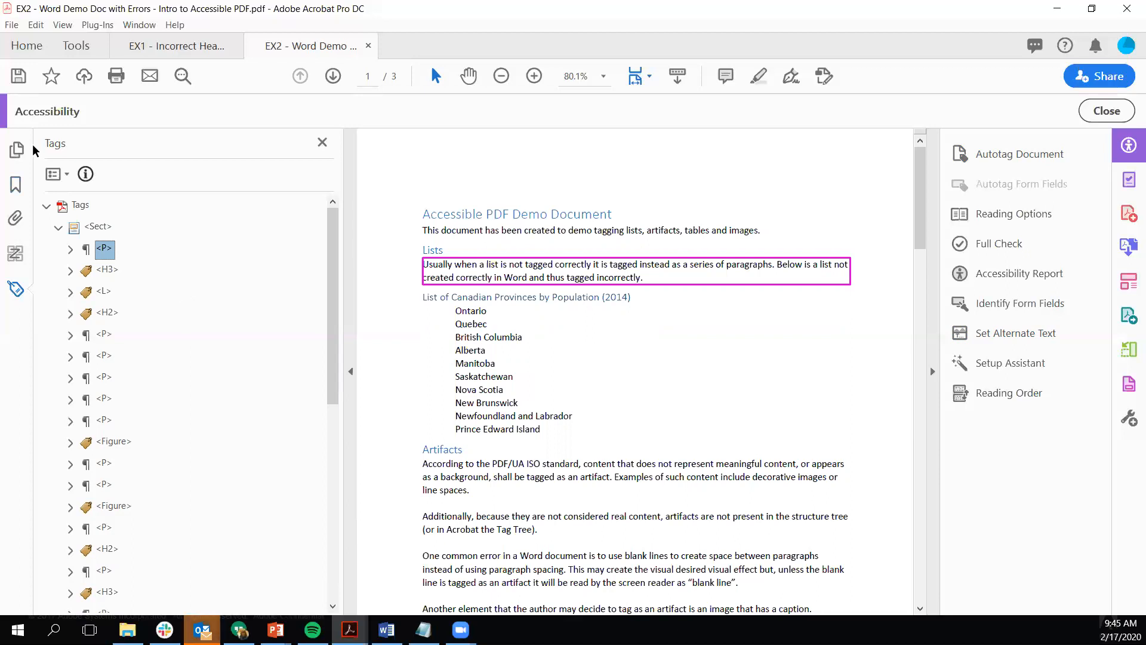
Add a new Heading Level 1 tag to the tag tree after the first paragraph tag
left_click(66, 174)
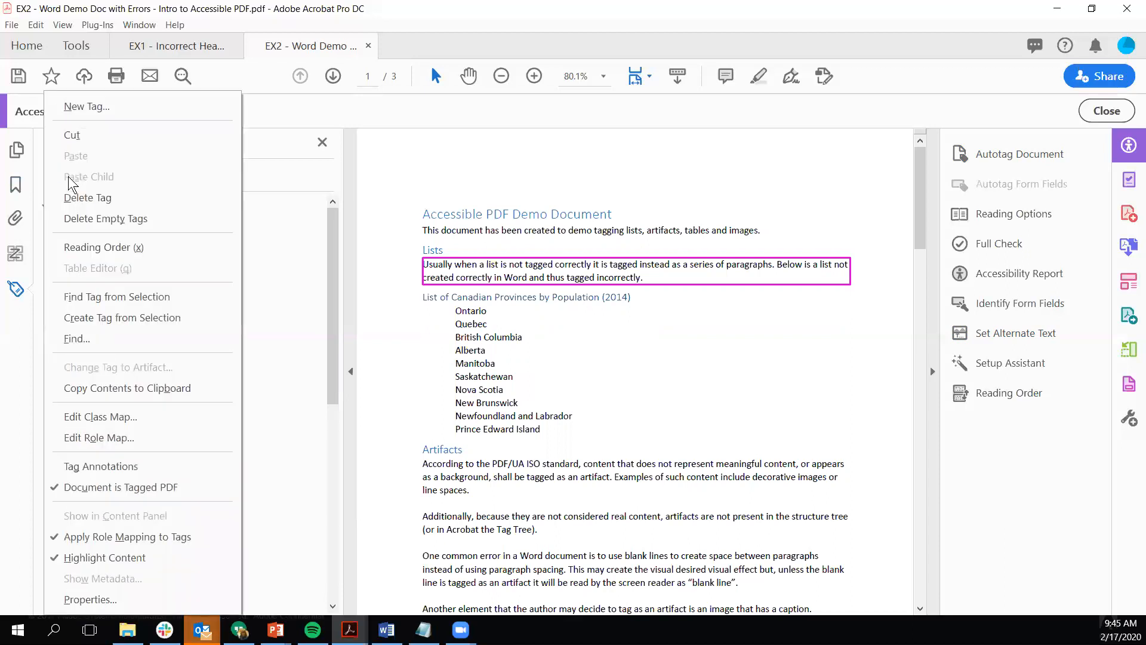
left_click(88, 107)
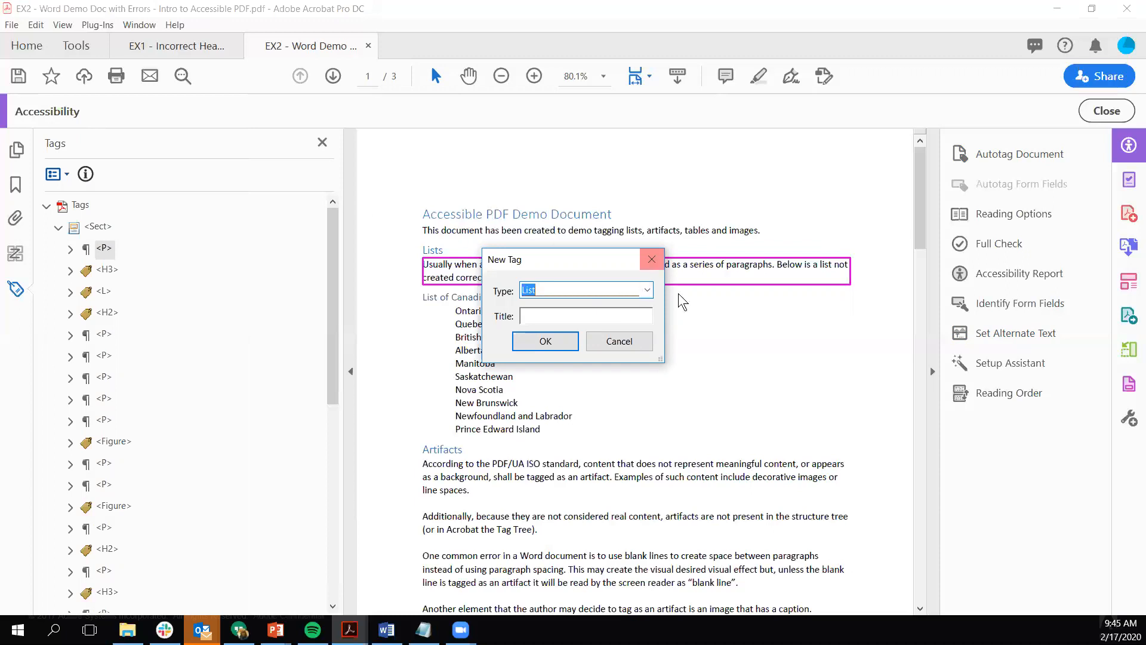
left_click(648, 290)
left_click_drag(650, 382, 625, 346)
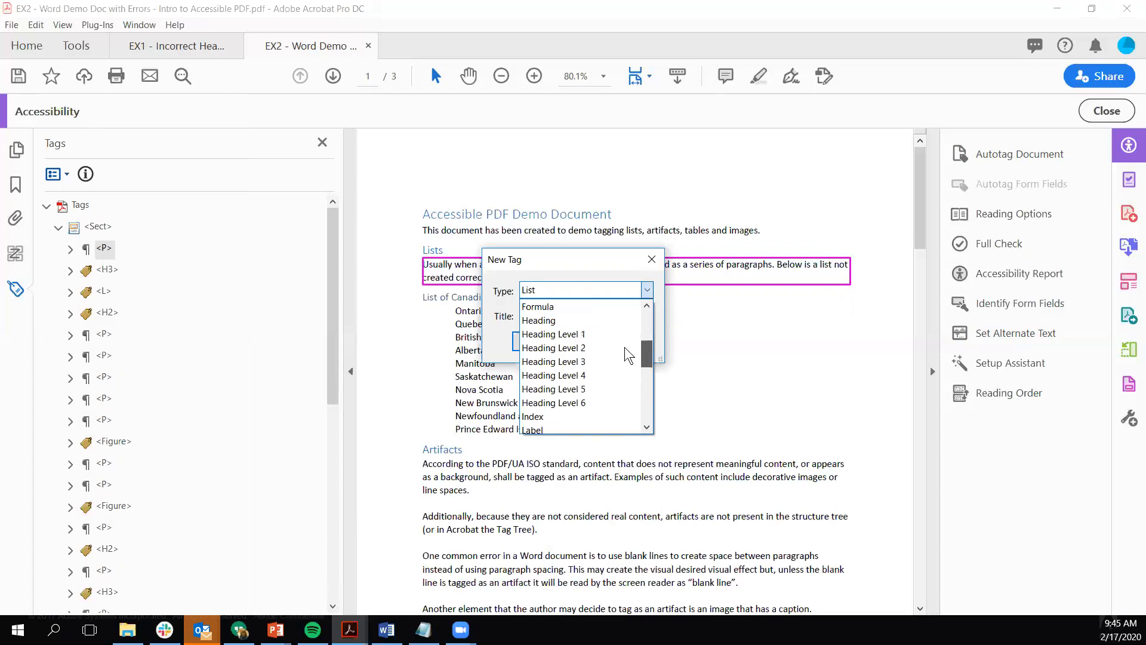
left_click(592, 333)
left_click(546, 342)
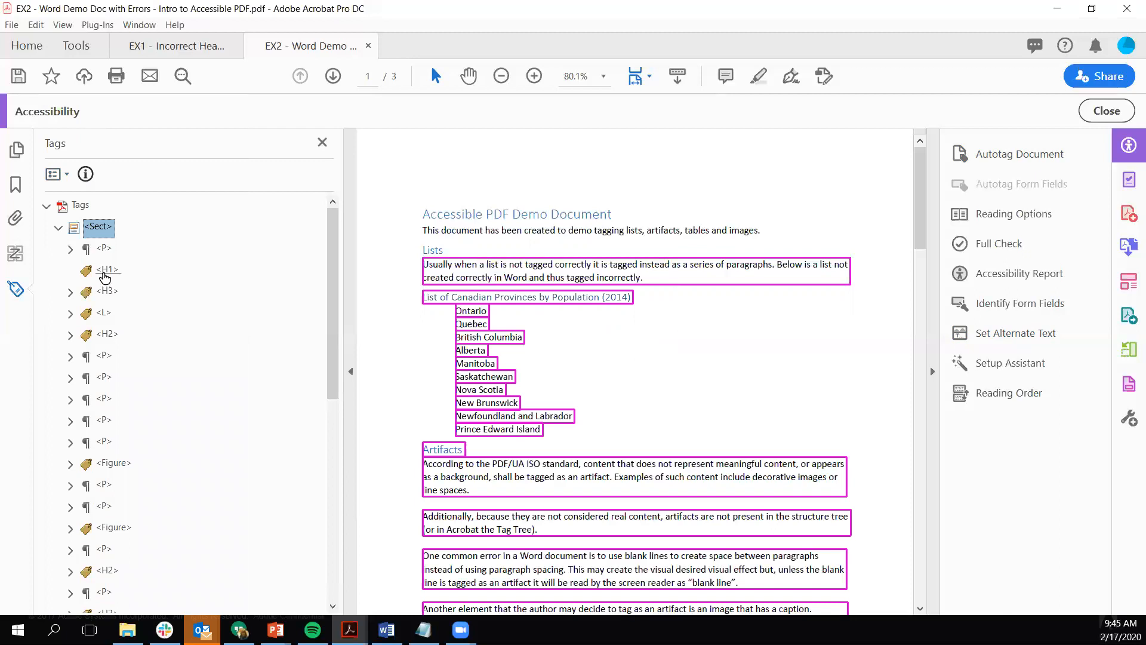
left_click(105, 273)
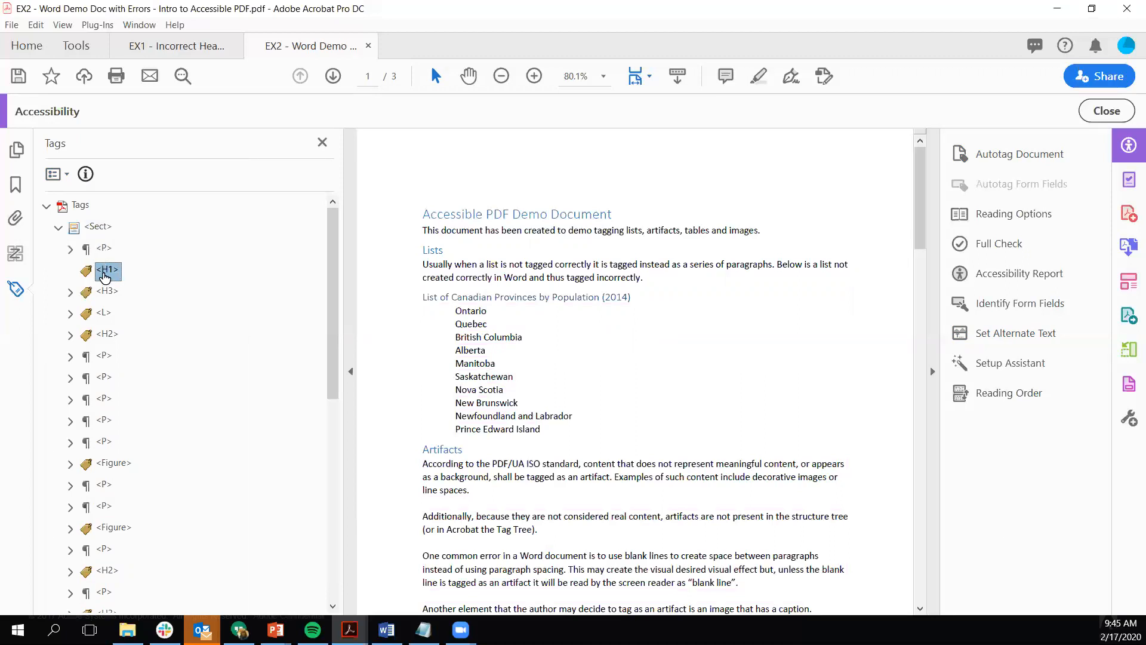
key("Delete")
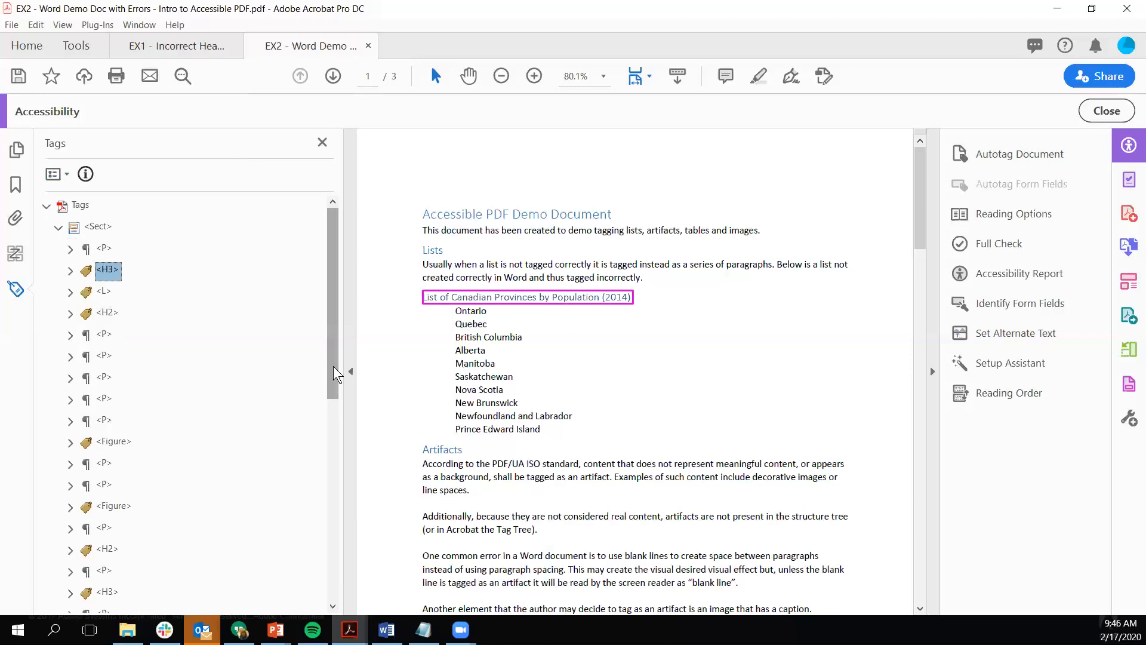
left_click(28, 26)
left_click(47, 46)
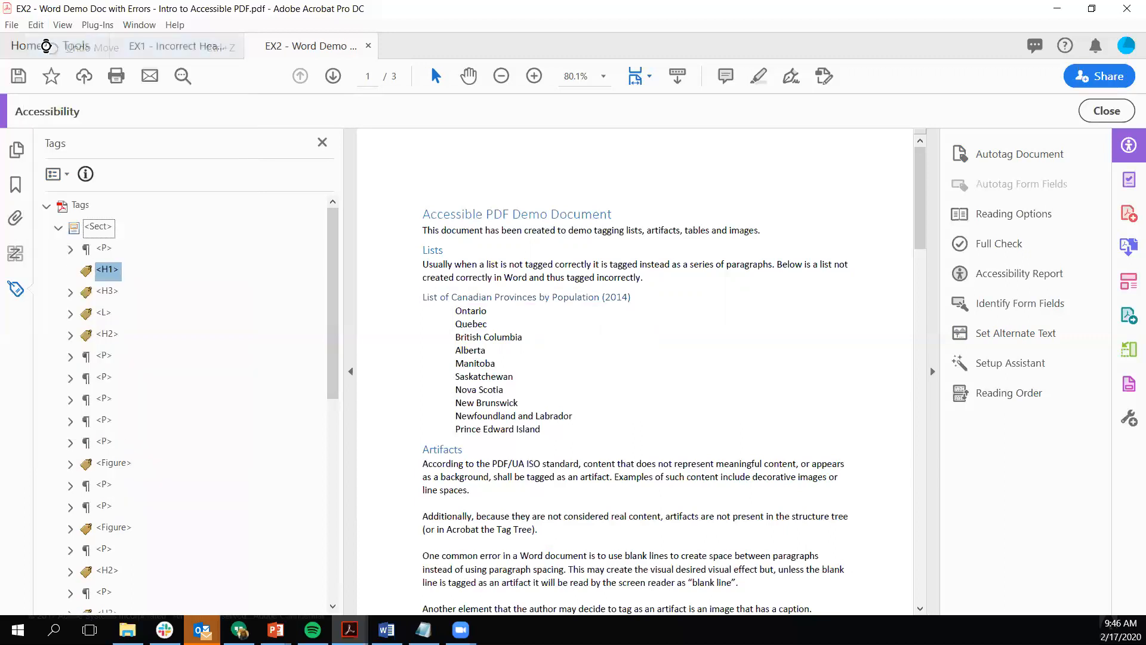
Move the empty H1 tag ahead of the first paragraph tag and fill it from the selected title "Accessible PDF Demo Document"
left_click_drag(104, 247, 104, 284)
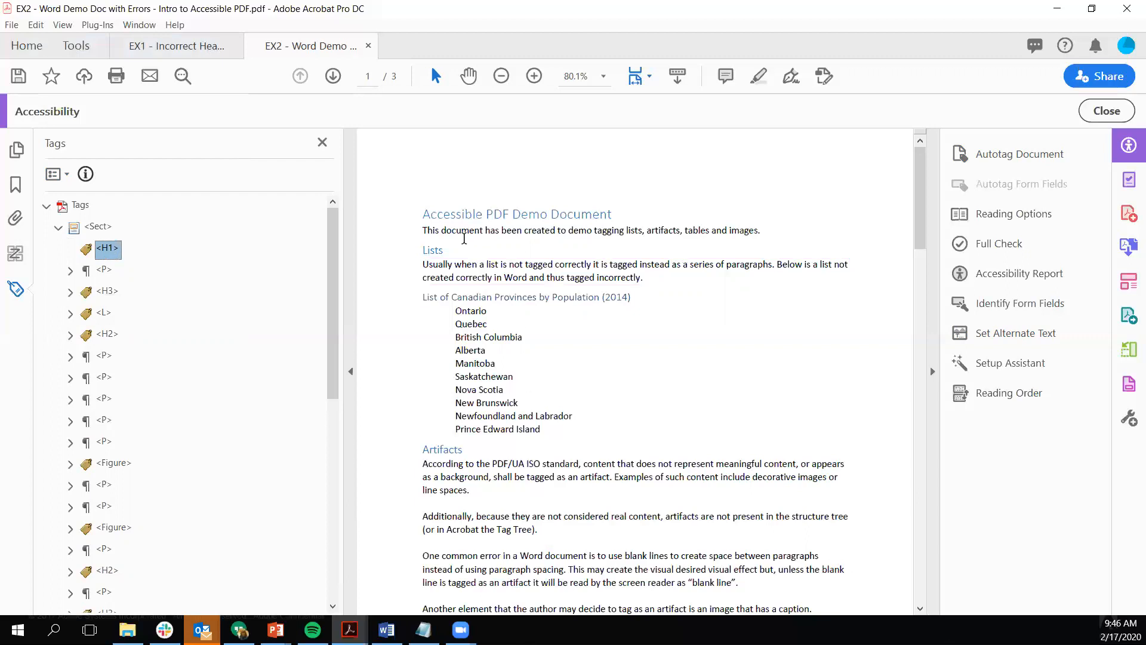
left_click_drag(422, 214, 602, 219)
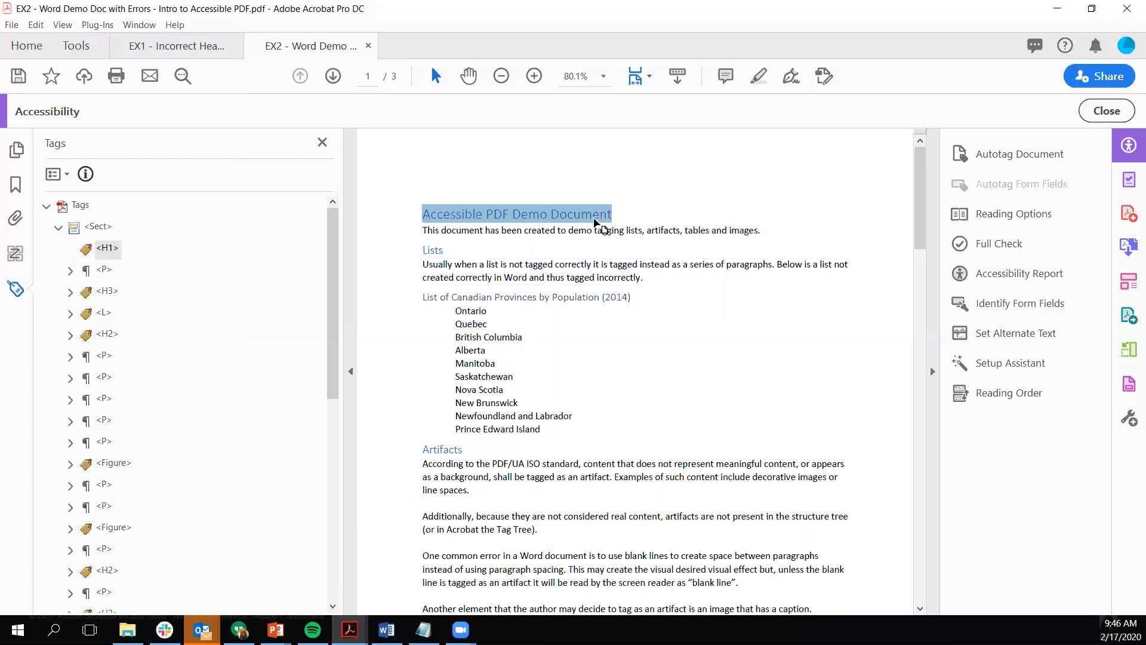
right_click(107, 250)
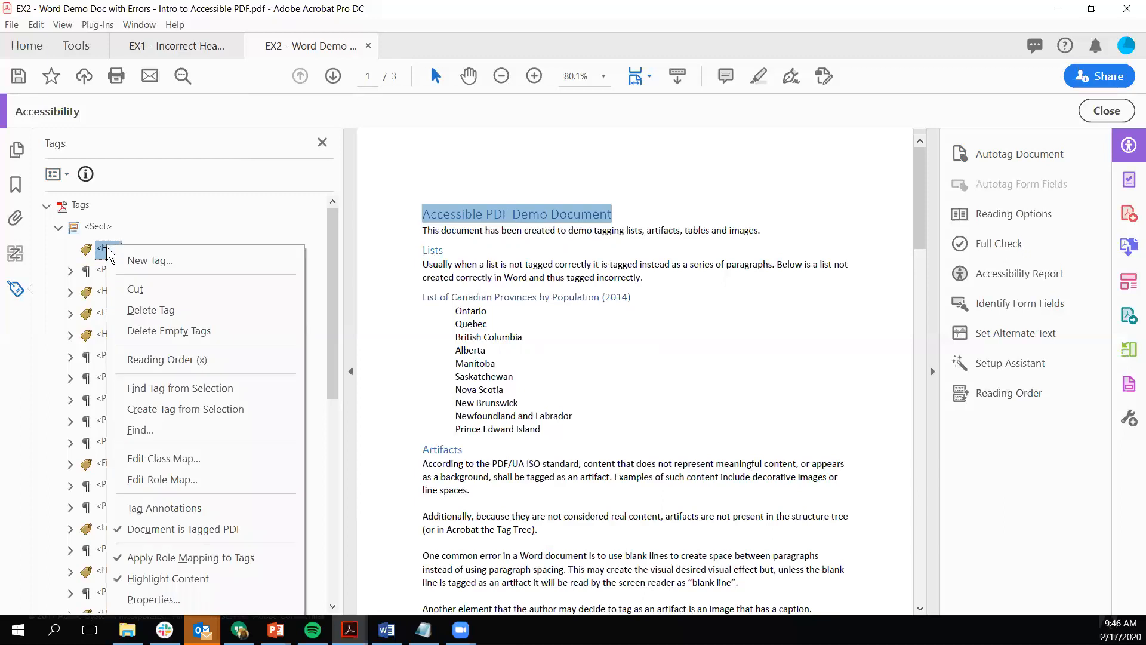
left_click(204, 409)
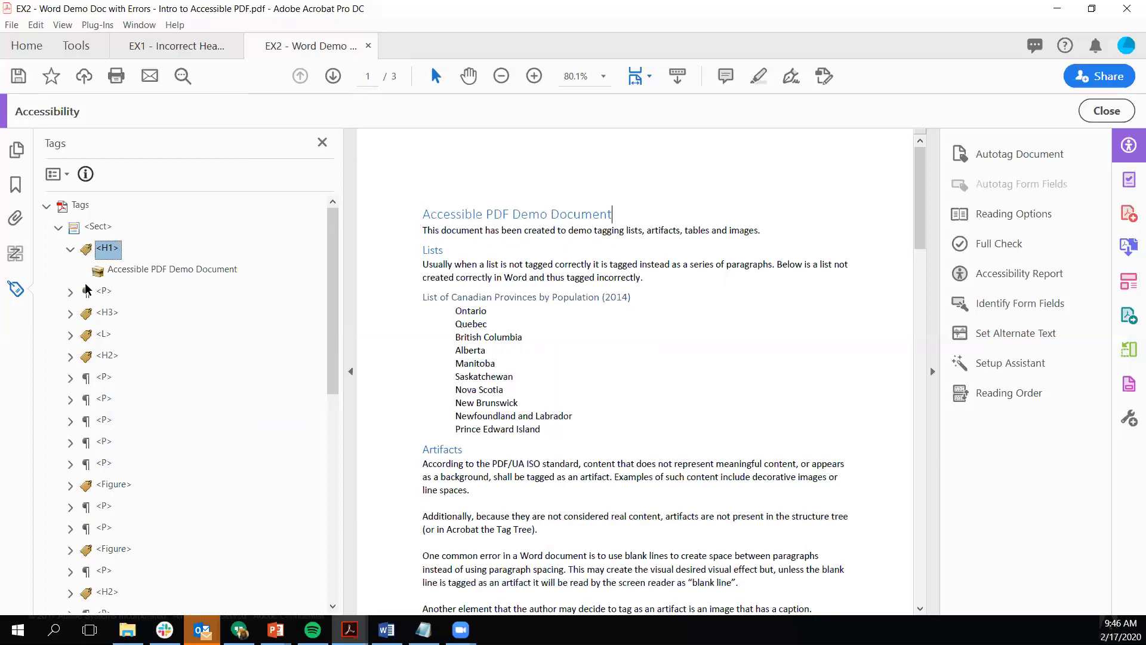
Add a new Paragraph tag directly after the H1 tag
left_click(56, 174)
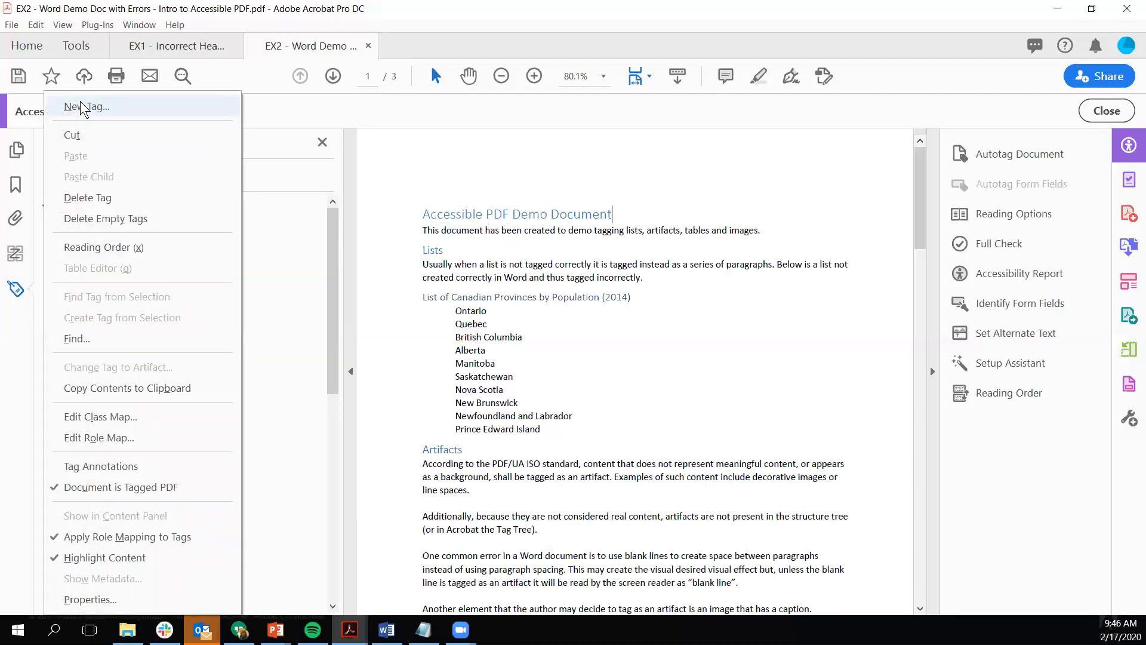
left_click(80, 105)
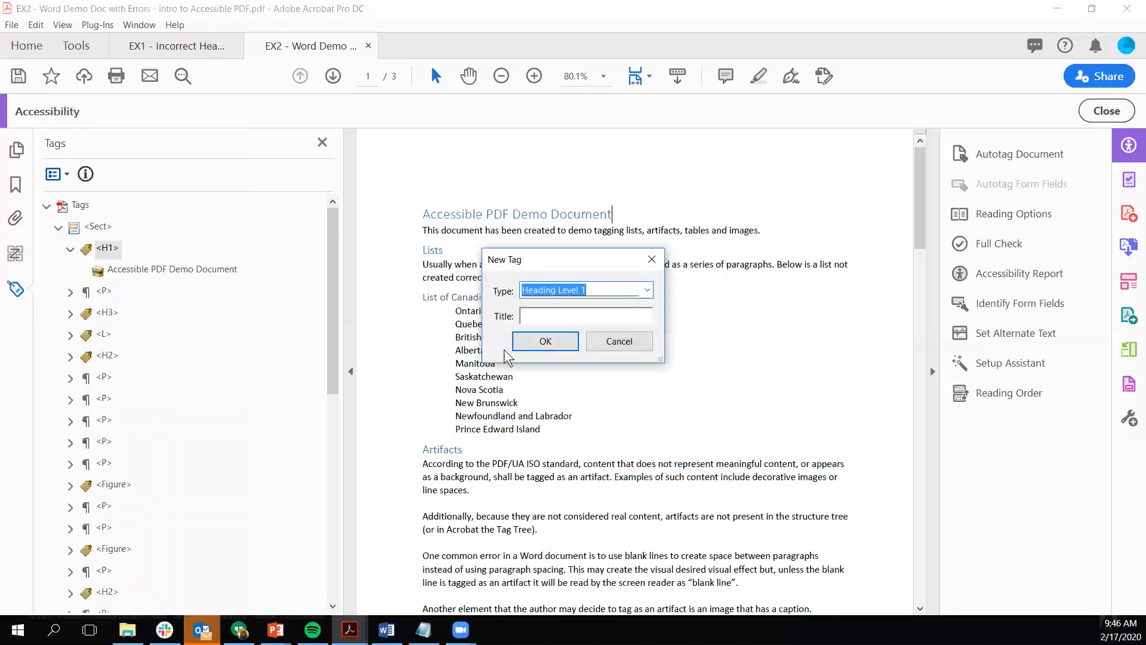
left_click(647, 289)
left_click_drag(646, 367, 643, 385)
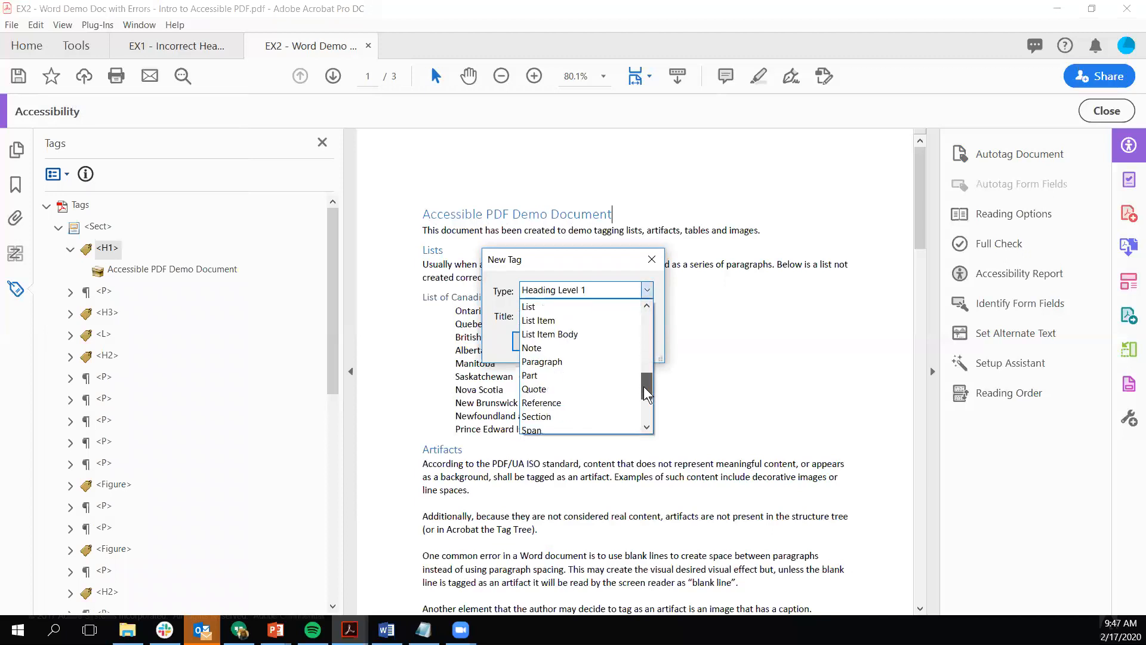
left_click(592, 359)
left_click(561, 343)
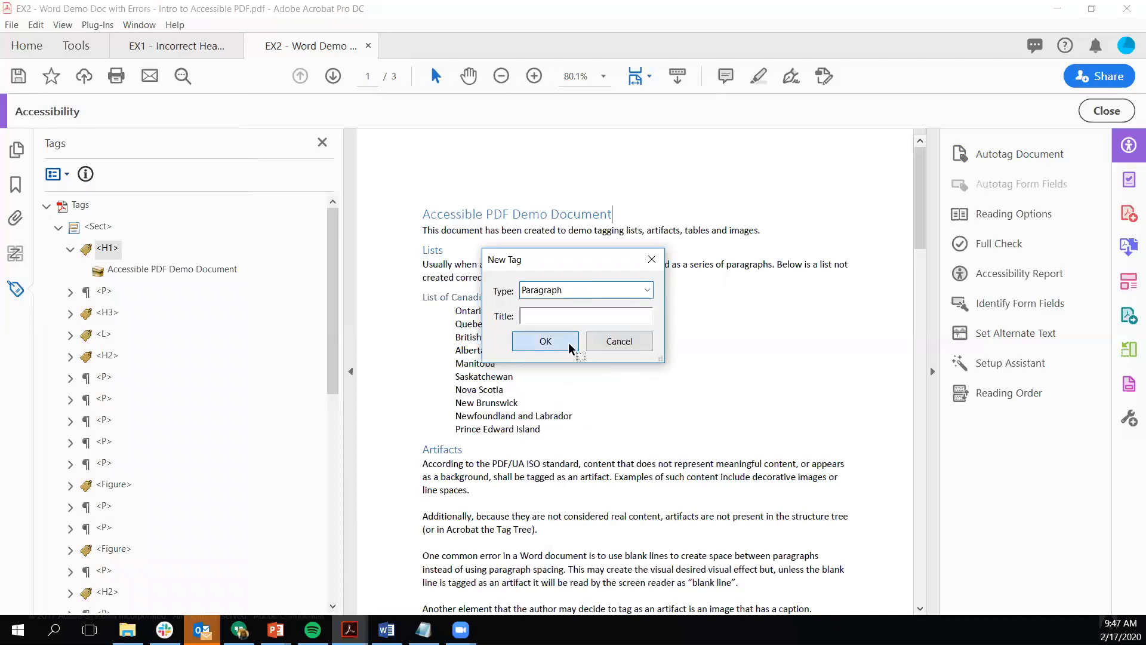
Fill the empty paragraph tag from the selected introductory sentence below the document title
left_click(103, 272)
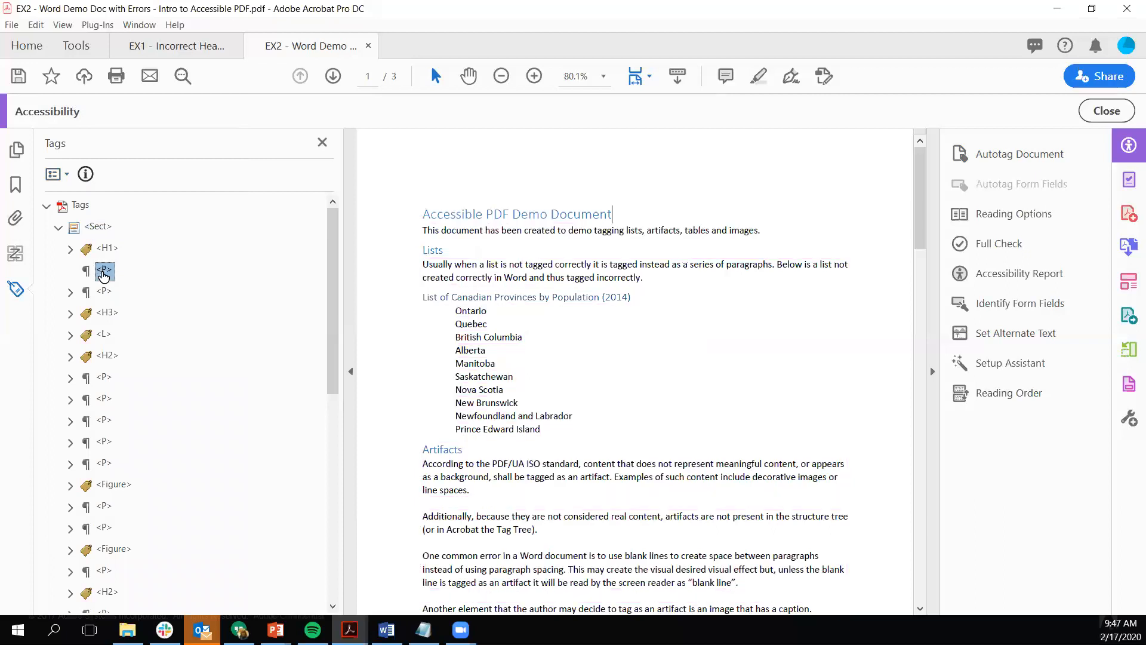
mouse_move(103, 275)
left_mouse_down()
mouse_move(102, 252)
mouse_move(102, 279)
mouse_move(114, 266)
mouse_move(91, 292)
mouse_move(108, 280)
left_mouse_up()
left_click(426, 232)
left_click_drag(426, 231, 767, 227)
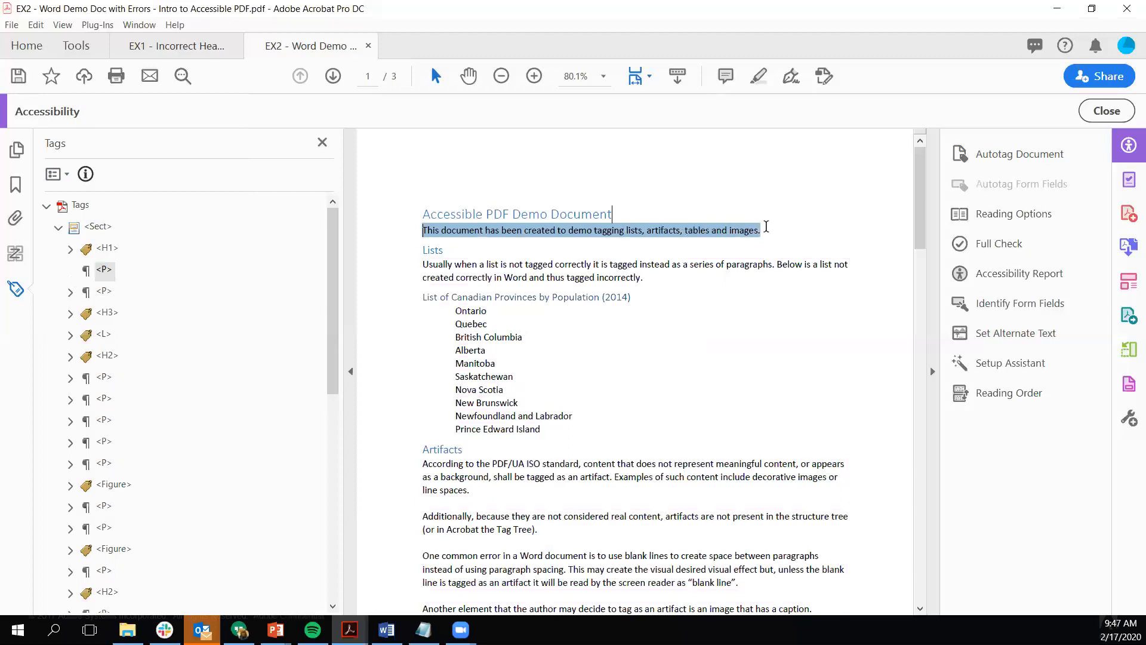
right_click(102, 272)
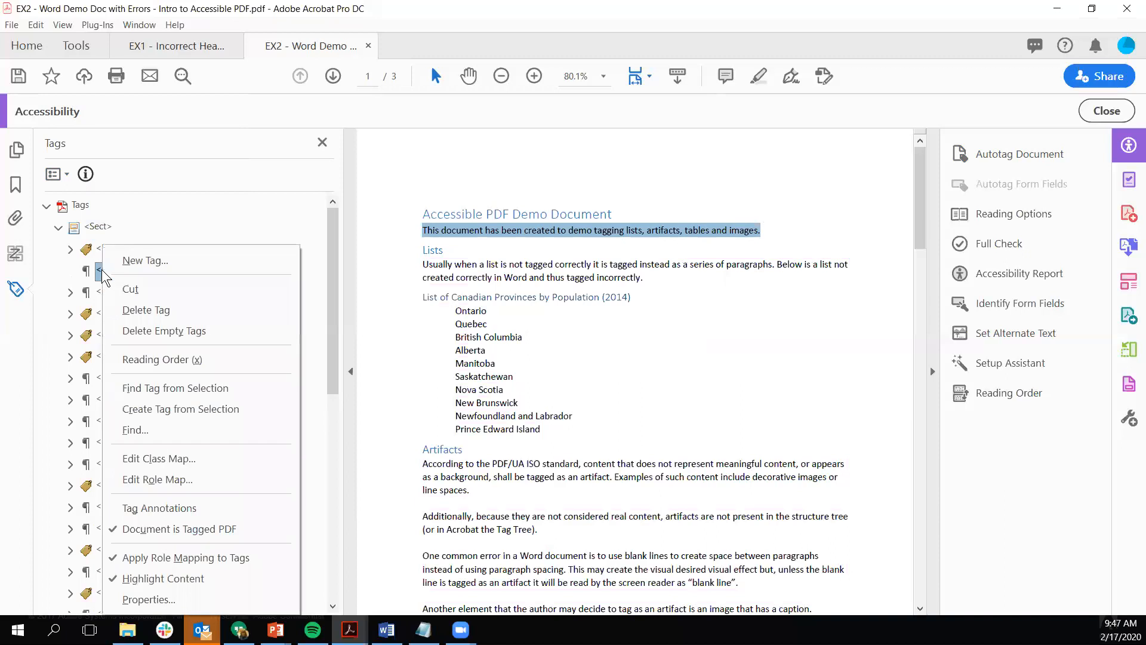
left_click(162, 409)
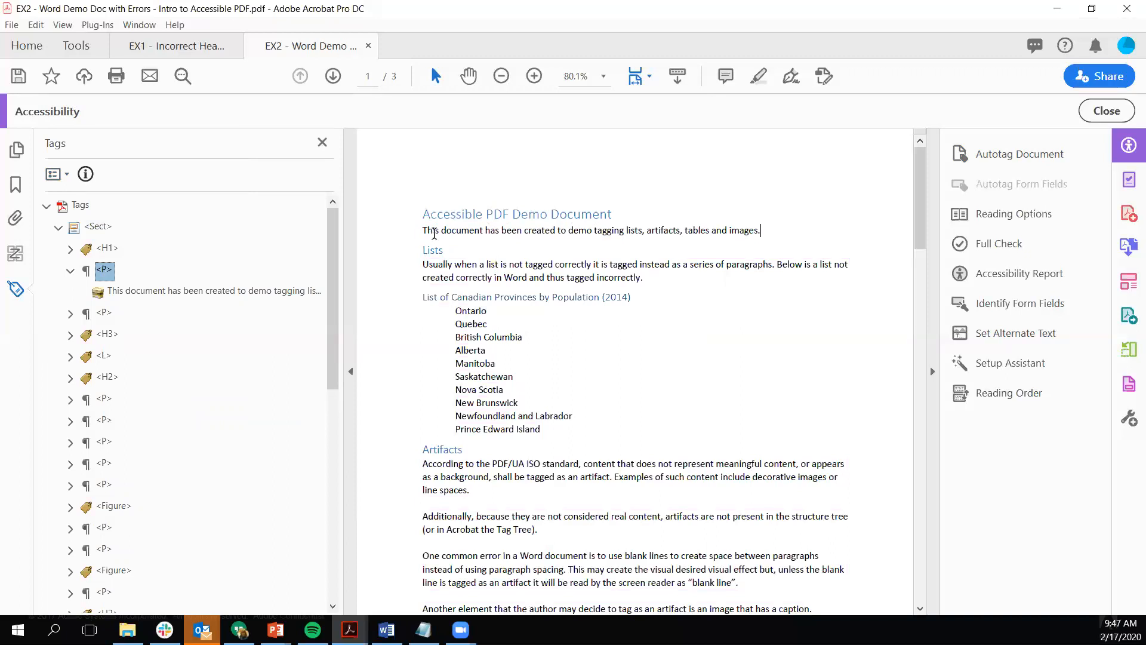
Collapse the introductory paragraph tag and add a new Heading Level 2 tag directly after it
left_click(432, 253)
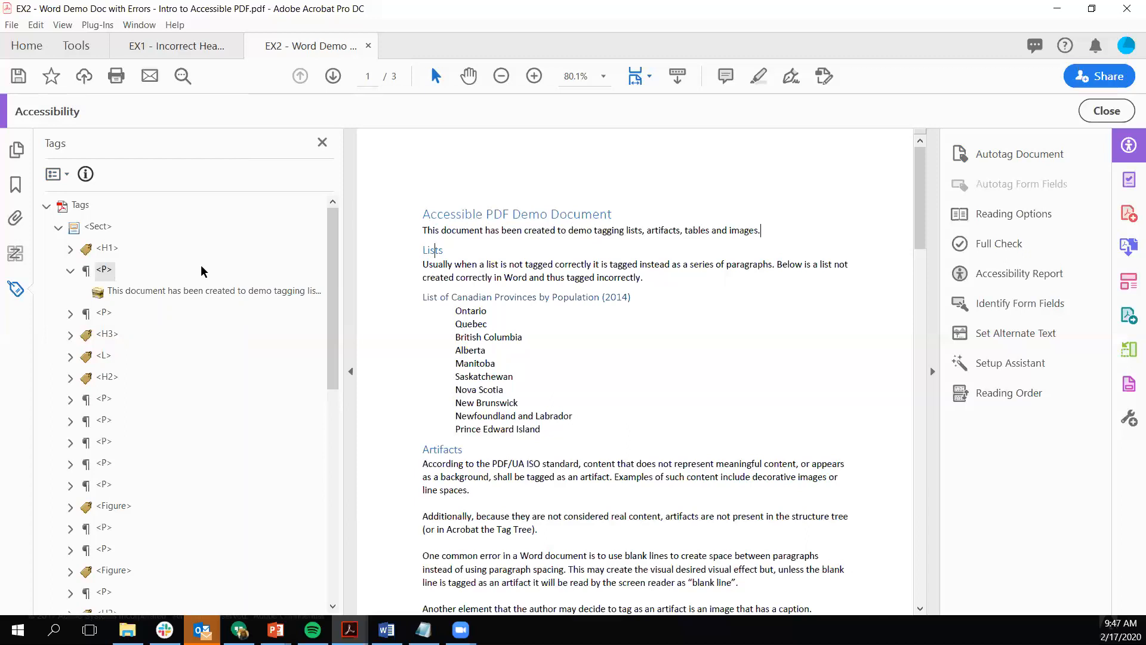
left_click(70, 271)
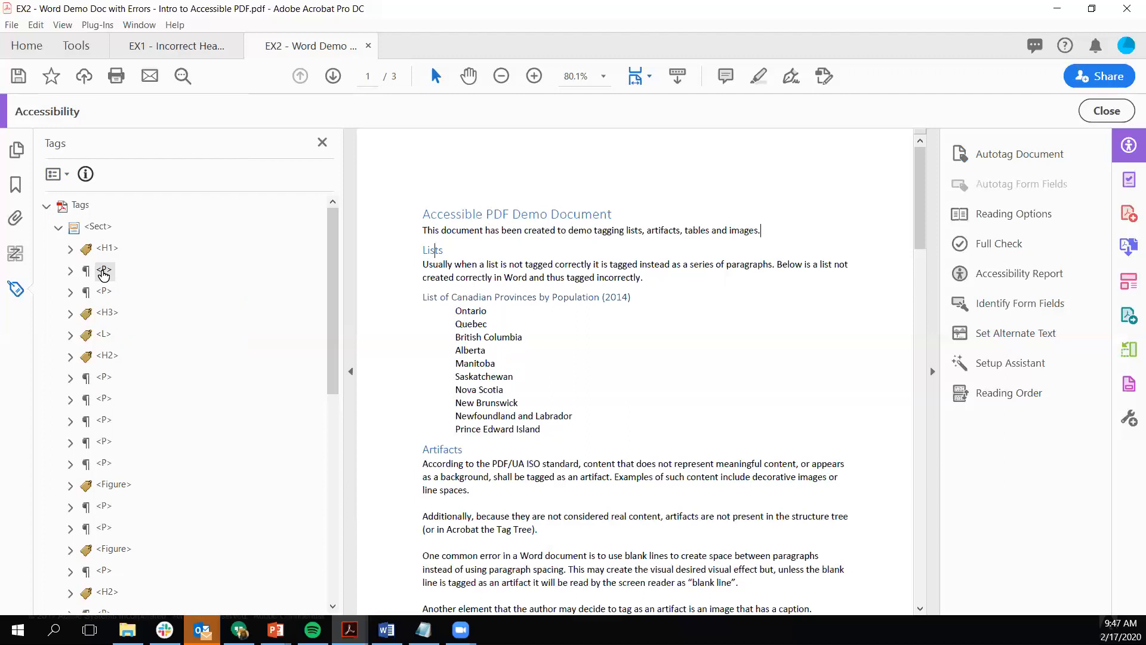
left_click(65, 176)
left_click(90, 107)
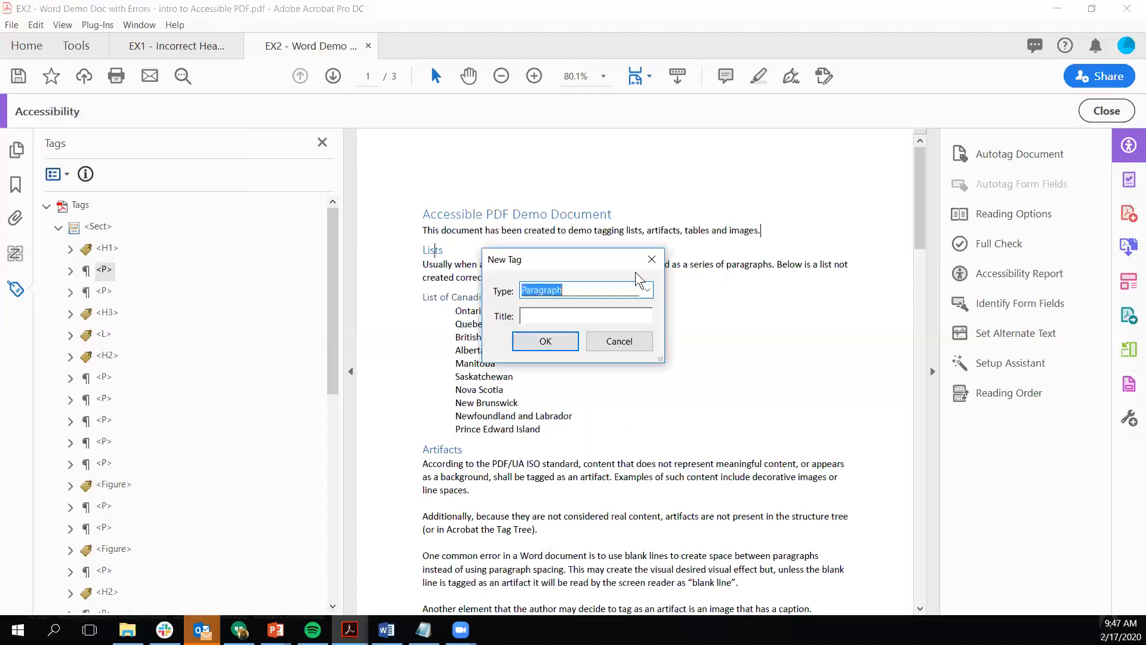
left_click(648, 291)
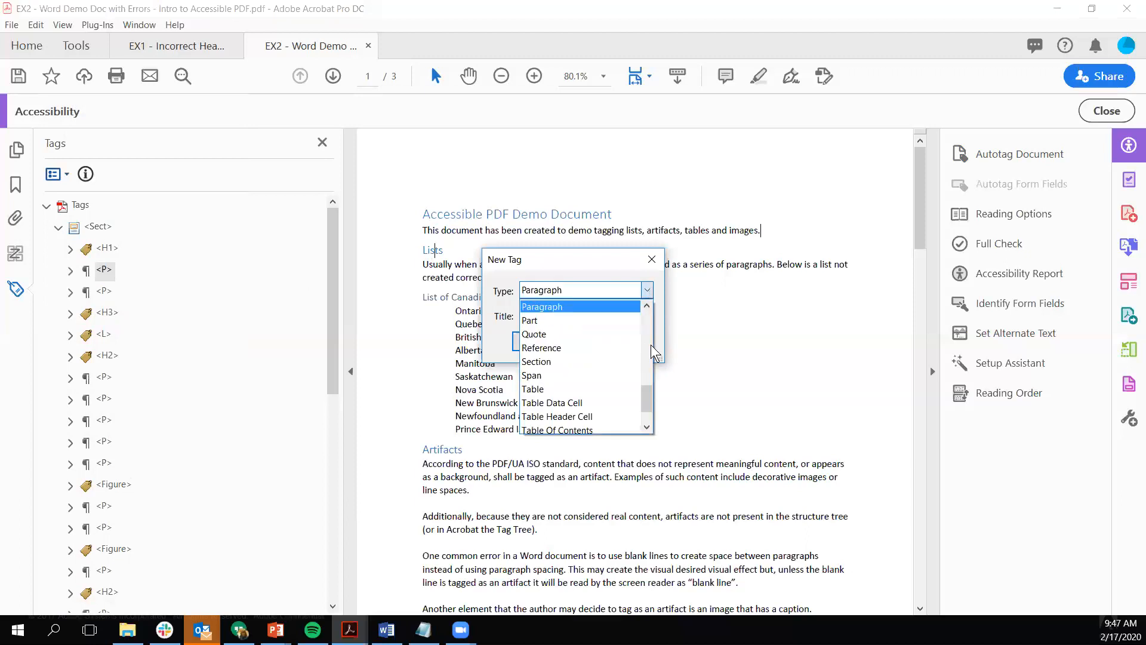
left_click_drag(647, 395, 647, 353)
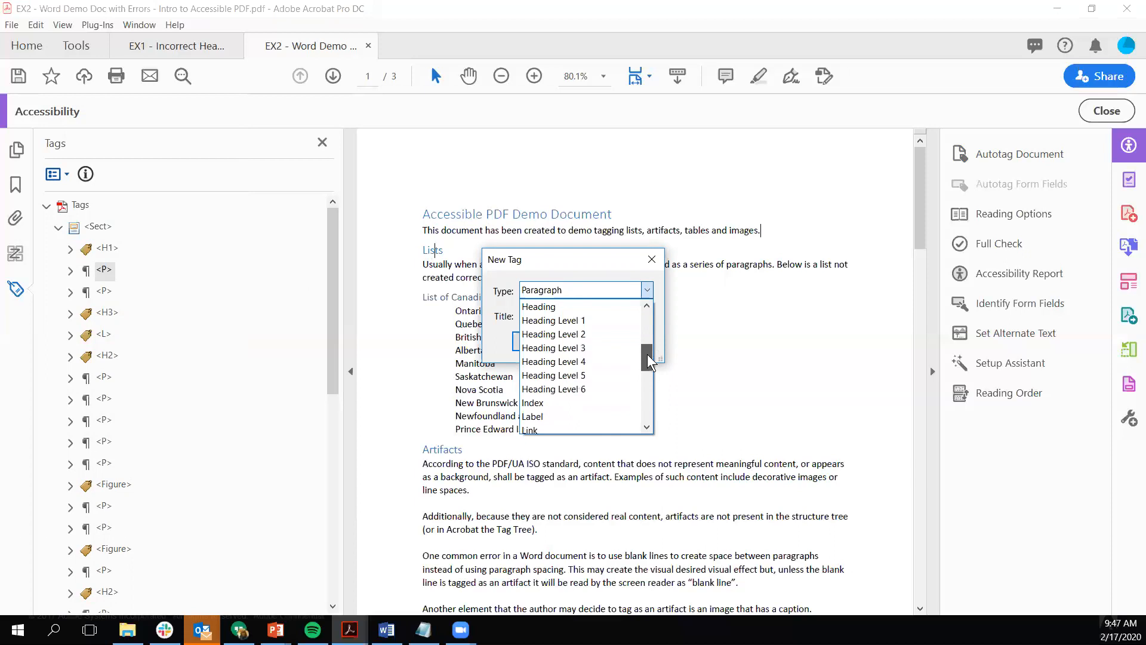
left_click(593, 335)
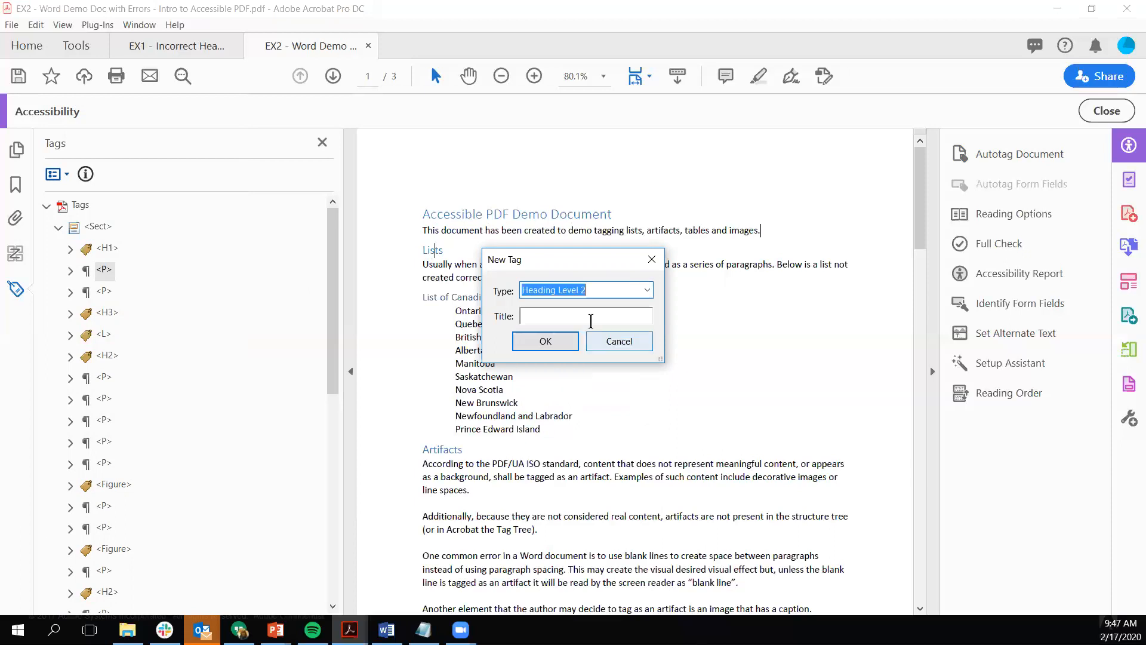
left_click(549, 337)
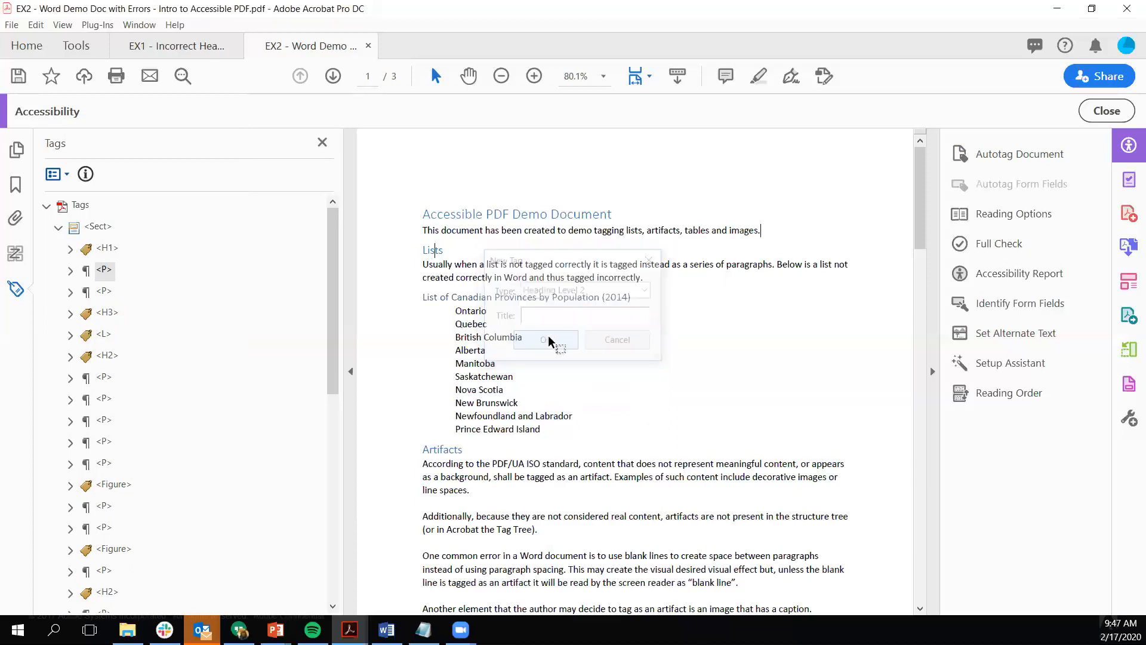
Fill the empty H2 tag from the selected "Lists" heading and check the highlighted content of the H1, paragraph and H2 tags
left_click(104, 271)
left_click(108, 292)
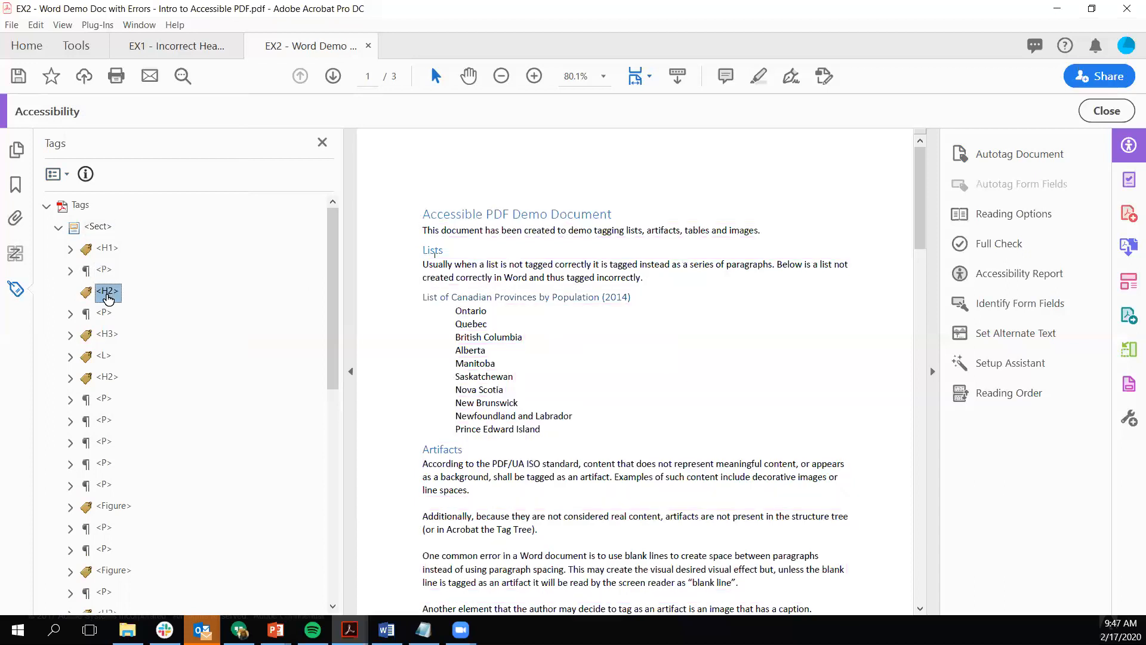
mouse_move(446, 250)
left_mouse_down()
mouse_move(425, 250)
mouse_move(447, 250)
left_mouse_up()
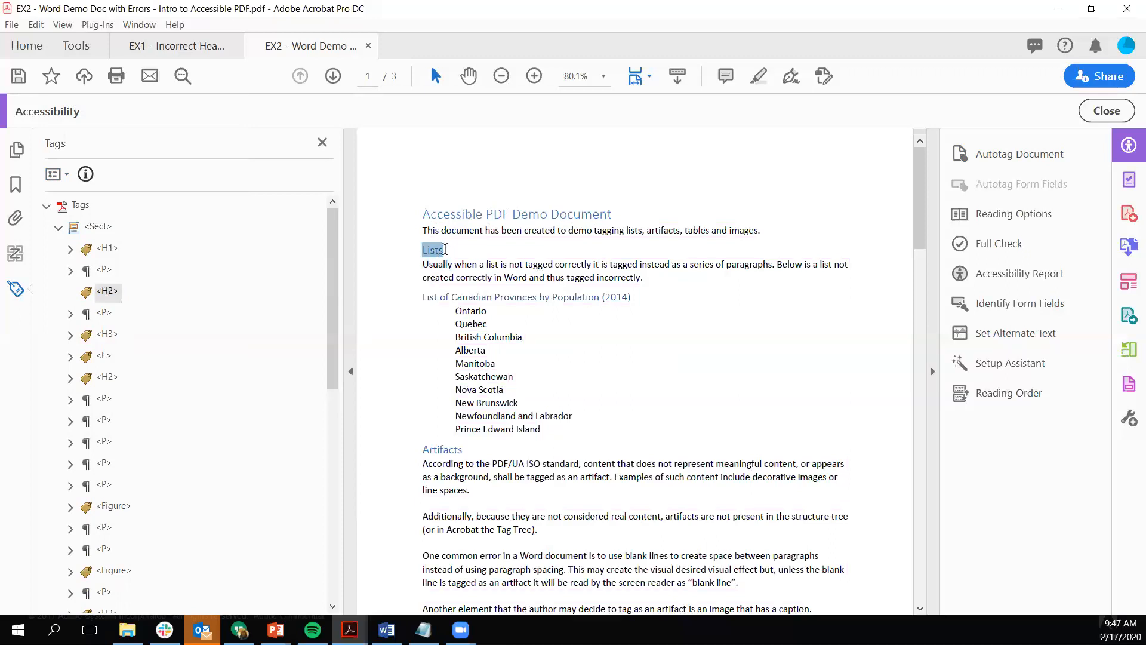
right_click(107, 292)
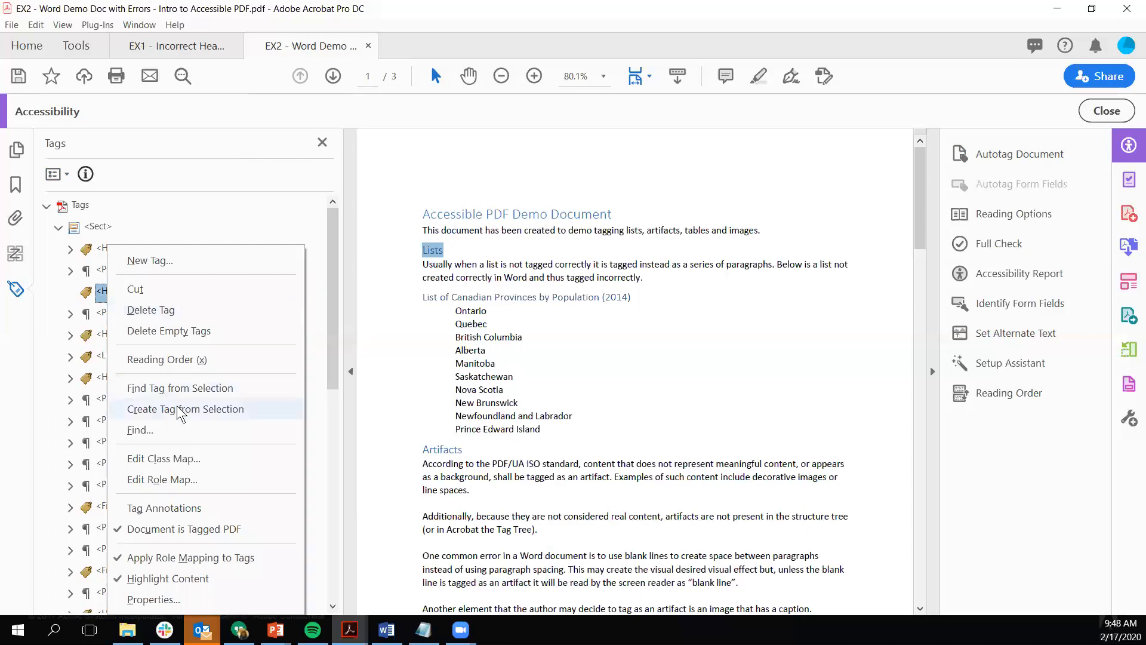
left_click(175, 405)
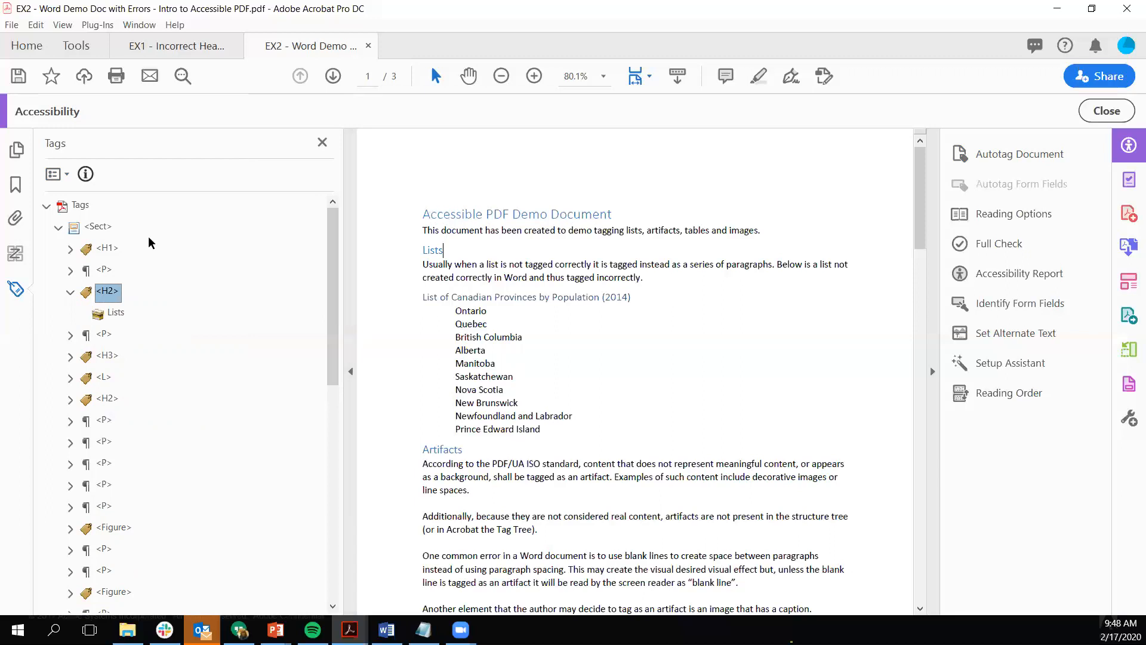
left_click(107, 251)
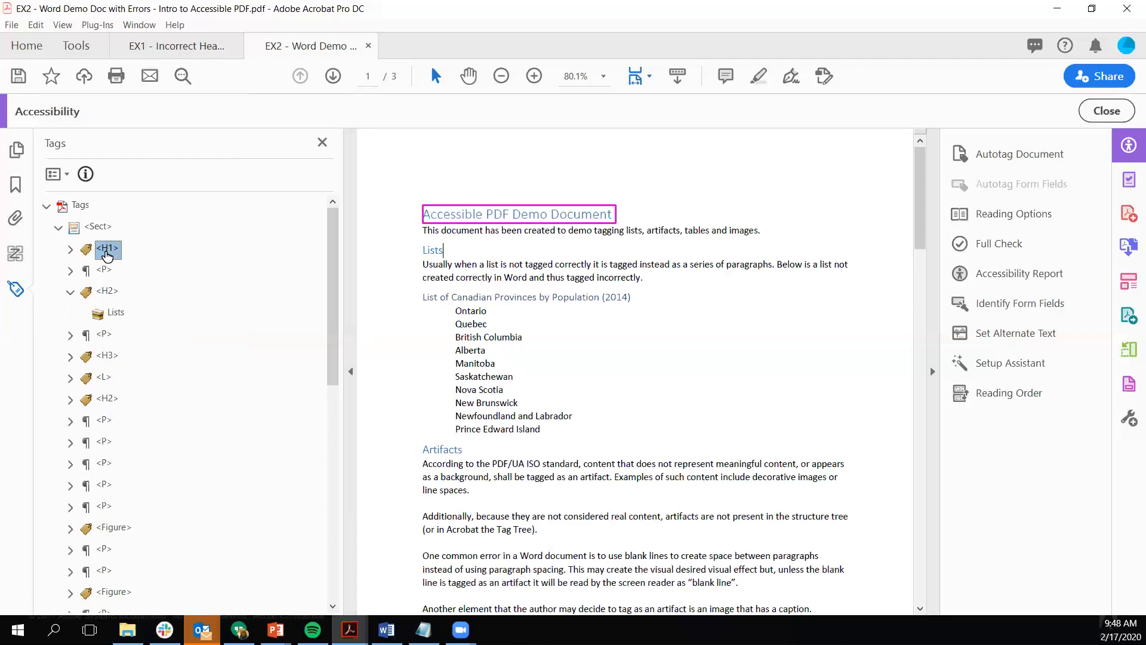
key("Down")
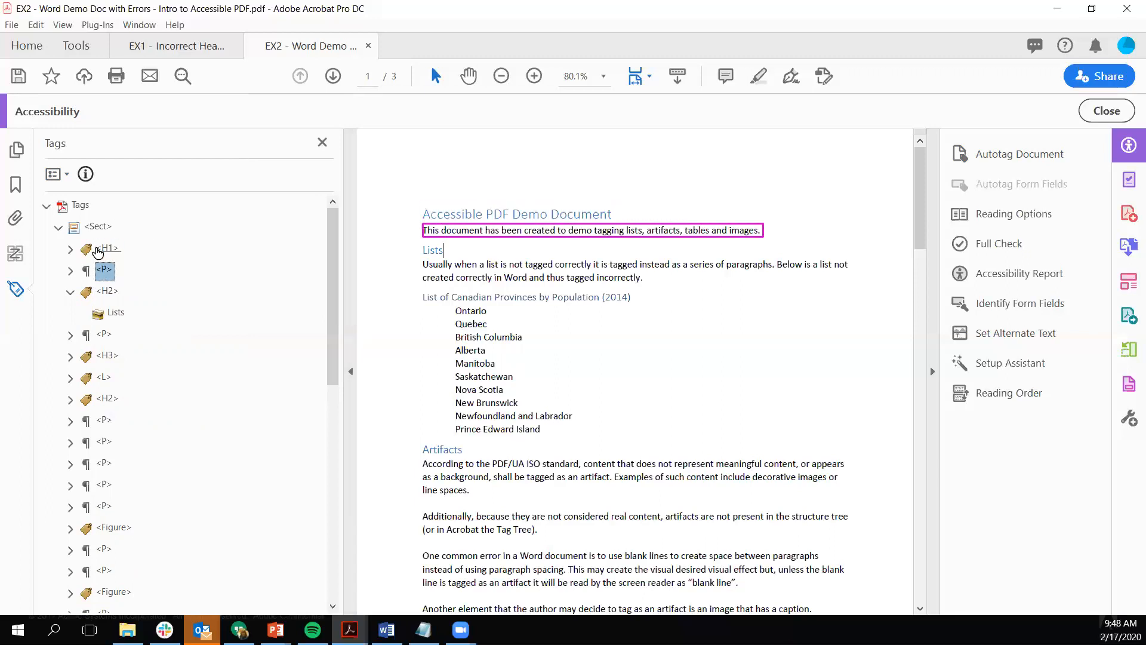
key("Down")
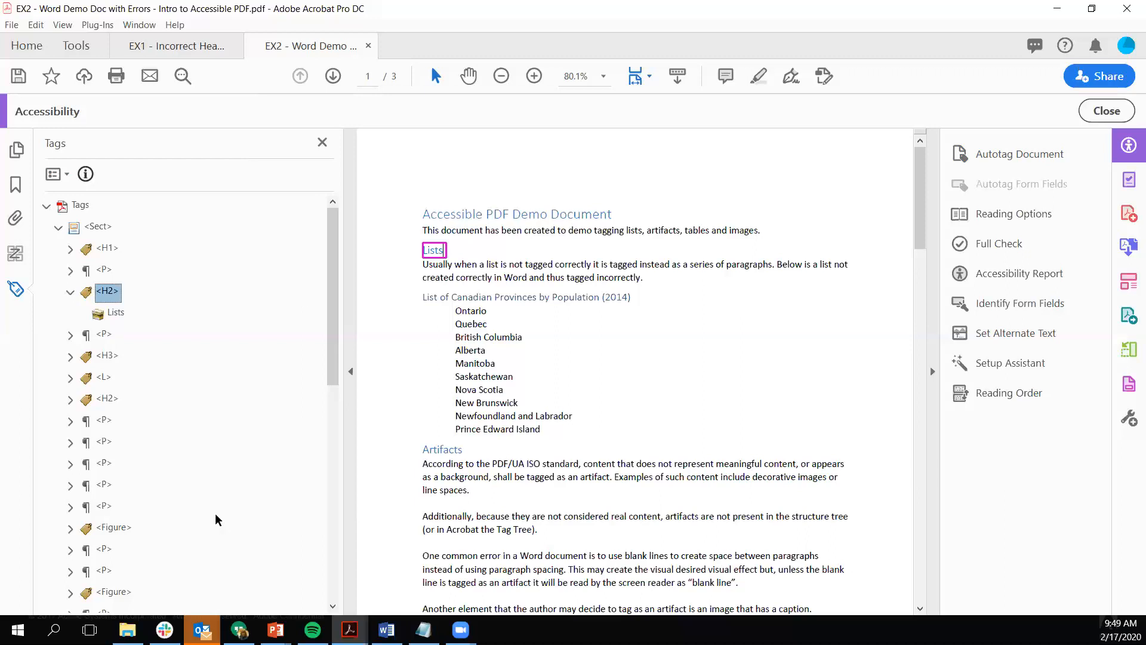
Switch to the PowerPoint slide show at the "Fixing Tags" slide
left_click(275, 630)
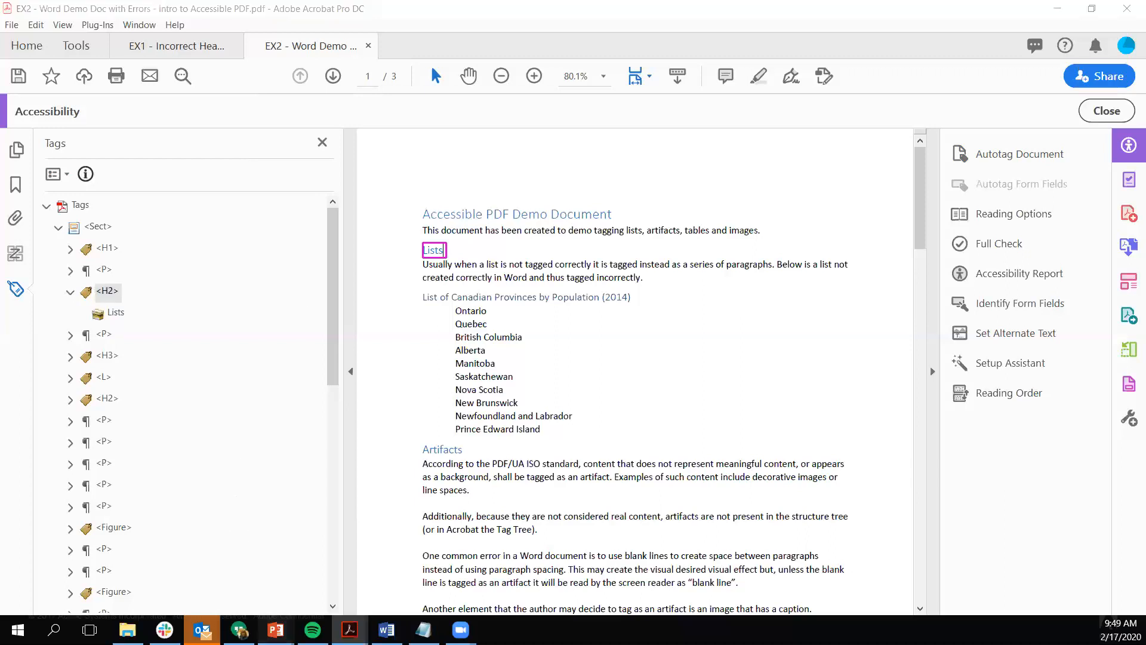
left_click(352, 564)
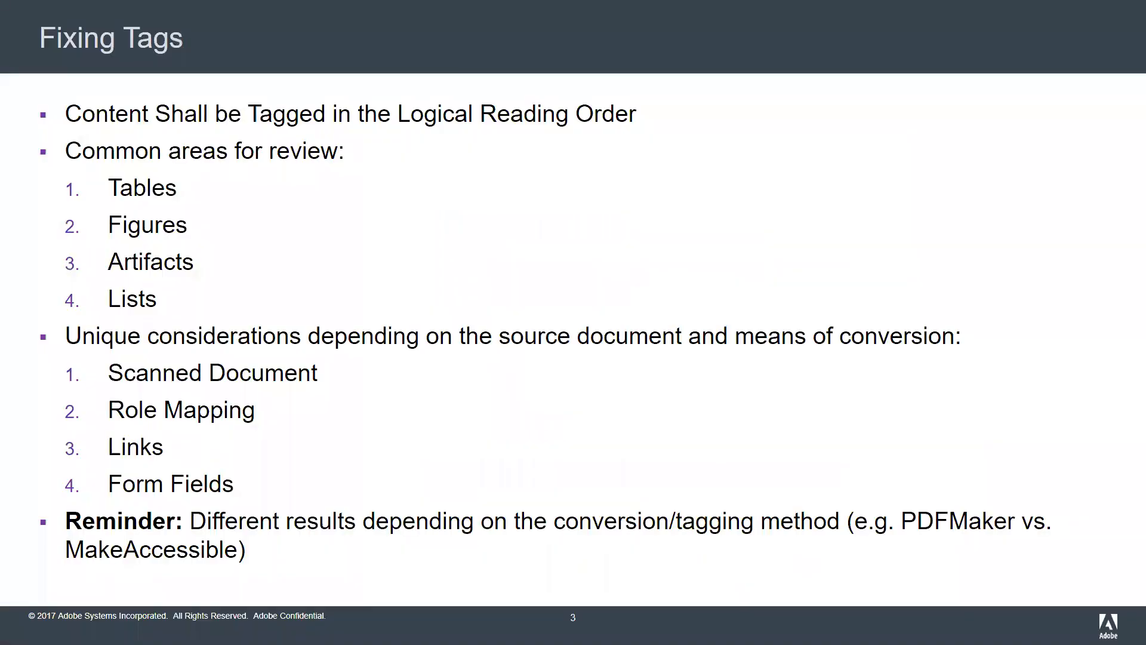